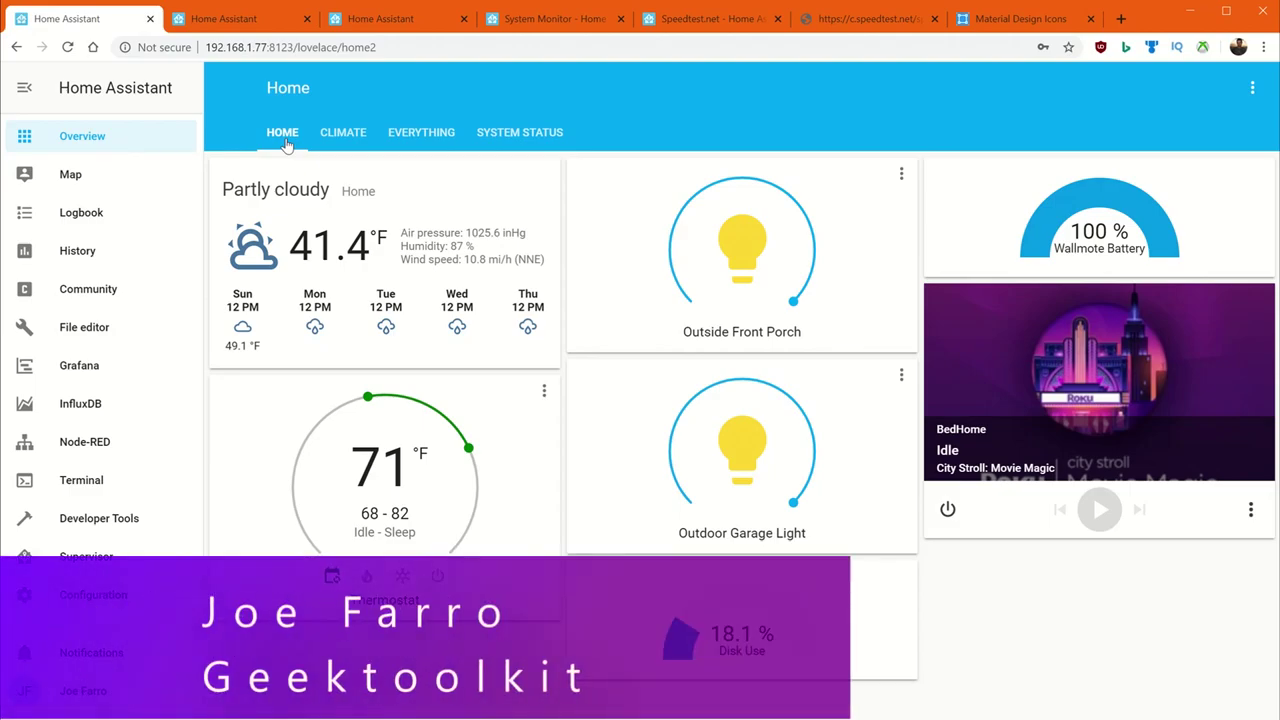
Review the System Status dashboard view and the Pi Dash graphs in Grafana.
click(503, 142)
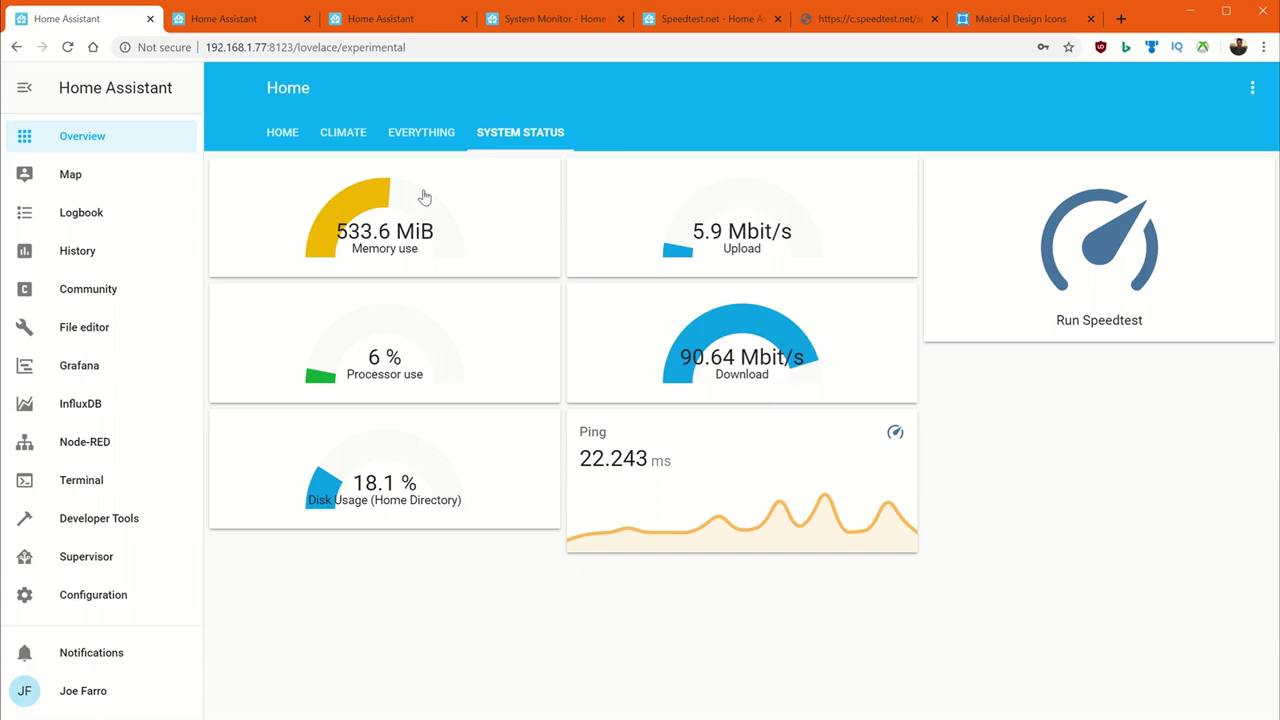
click(207, 15)
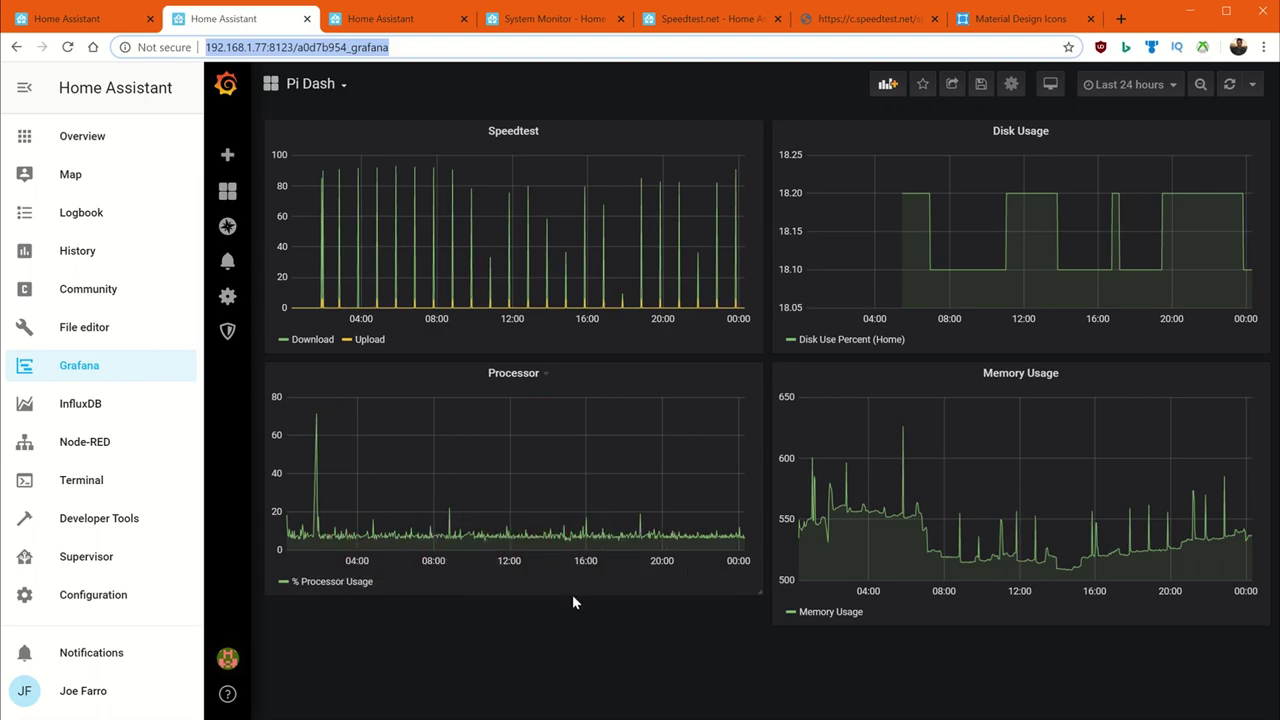
click(56, 22)
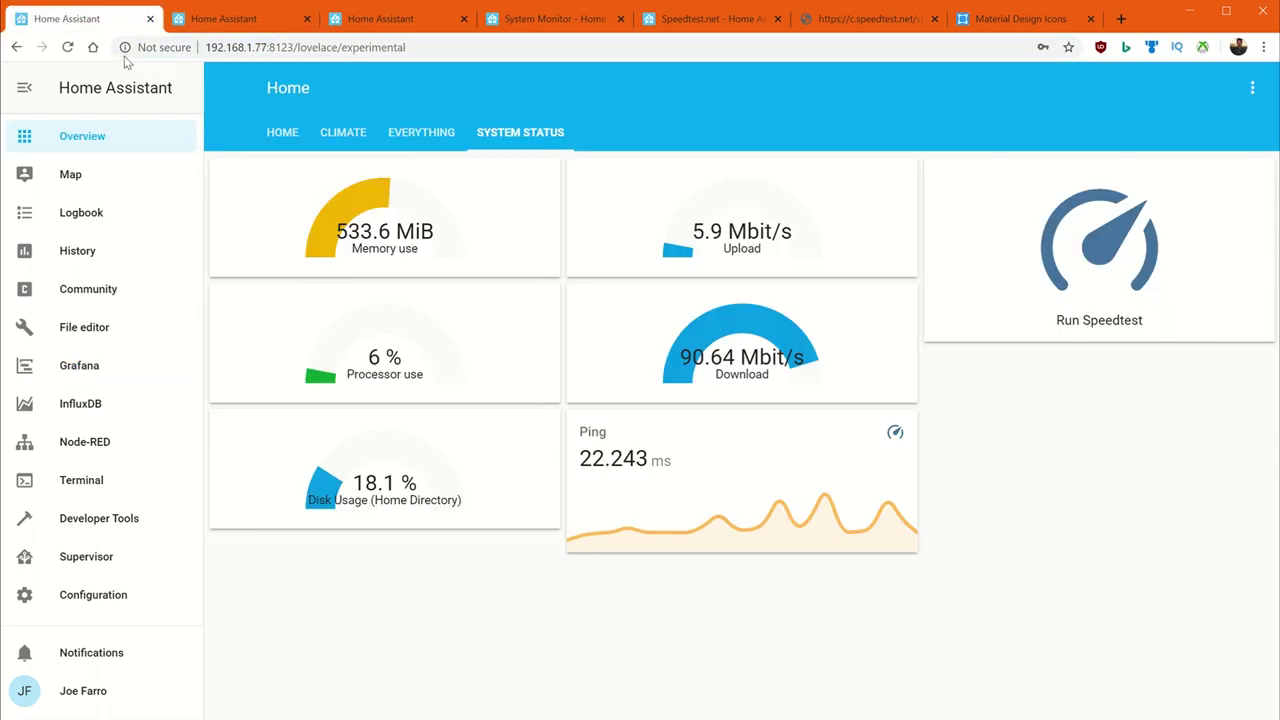
click(200, 20)
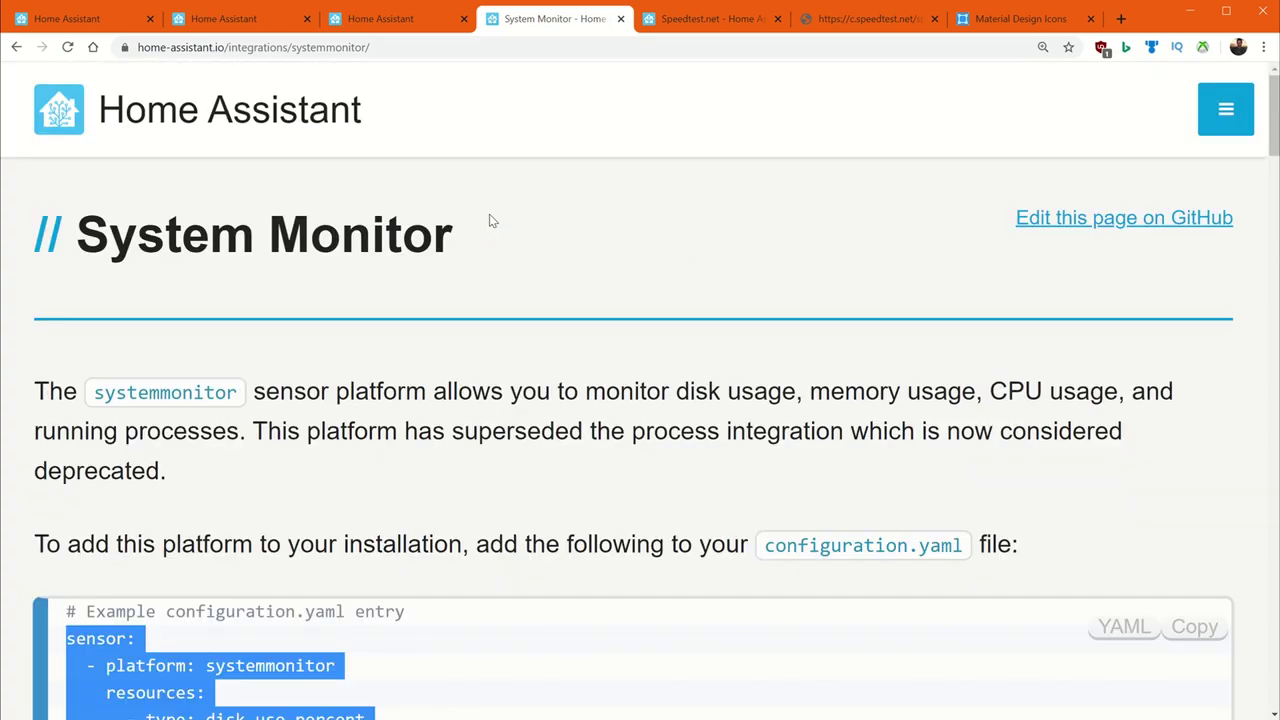
Copy the example systemmonitor sensor block from the System Monitor documentation and paste it below discovery in configuration.yaml.
drag(48, 393, 240, 393)
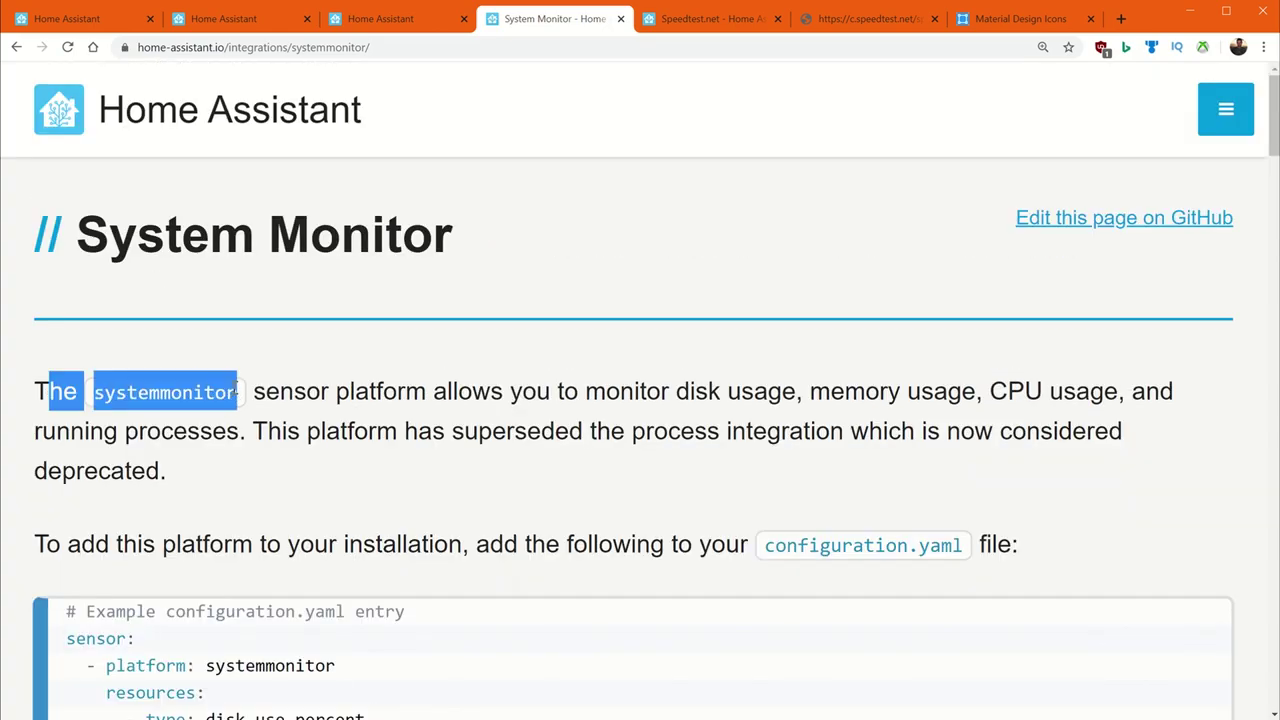
click(250, 390)
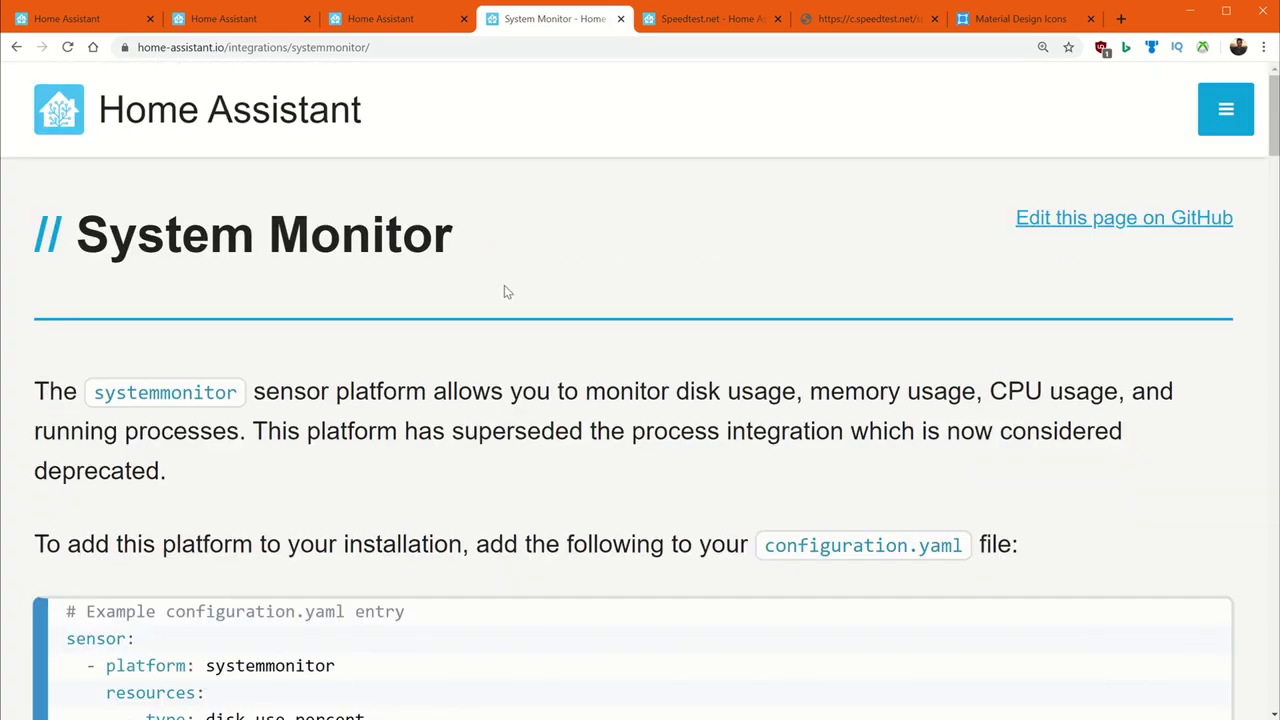
scroll(575, 237, down, 3)
drag(62, 326, 548, 426)
key(ctrl+c)
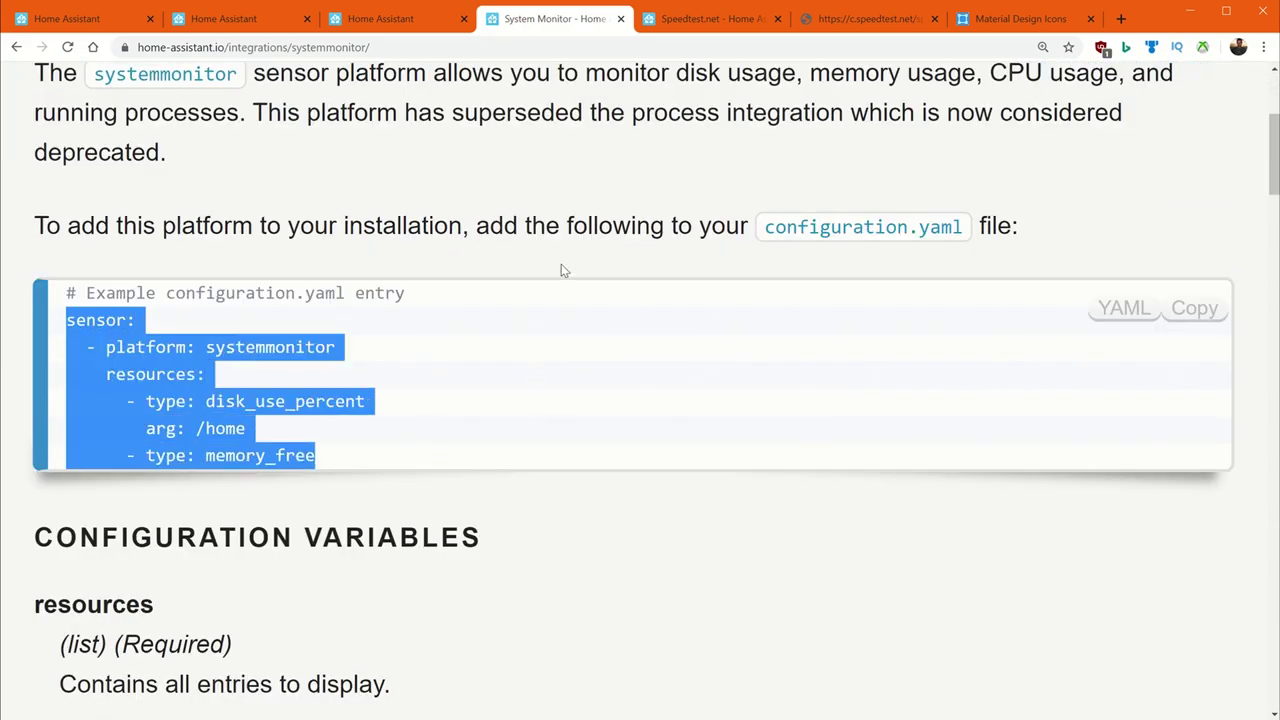
scroll(563, 271, up, 2)
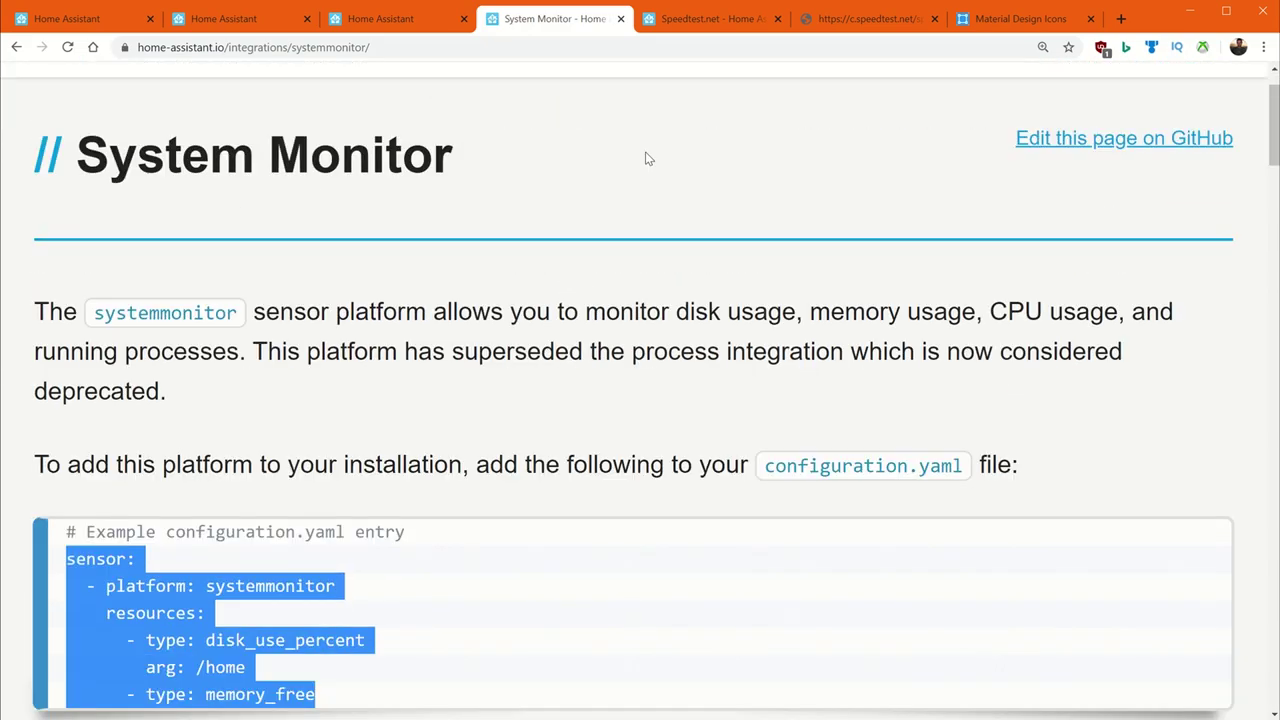
click(362, 20)
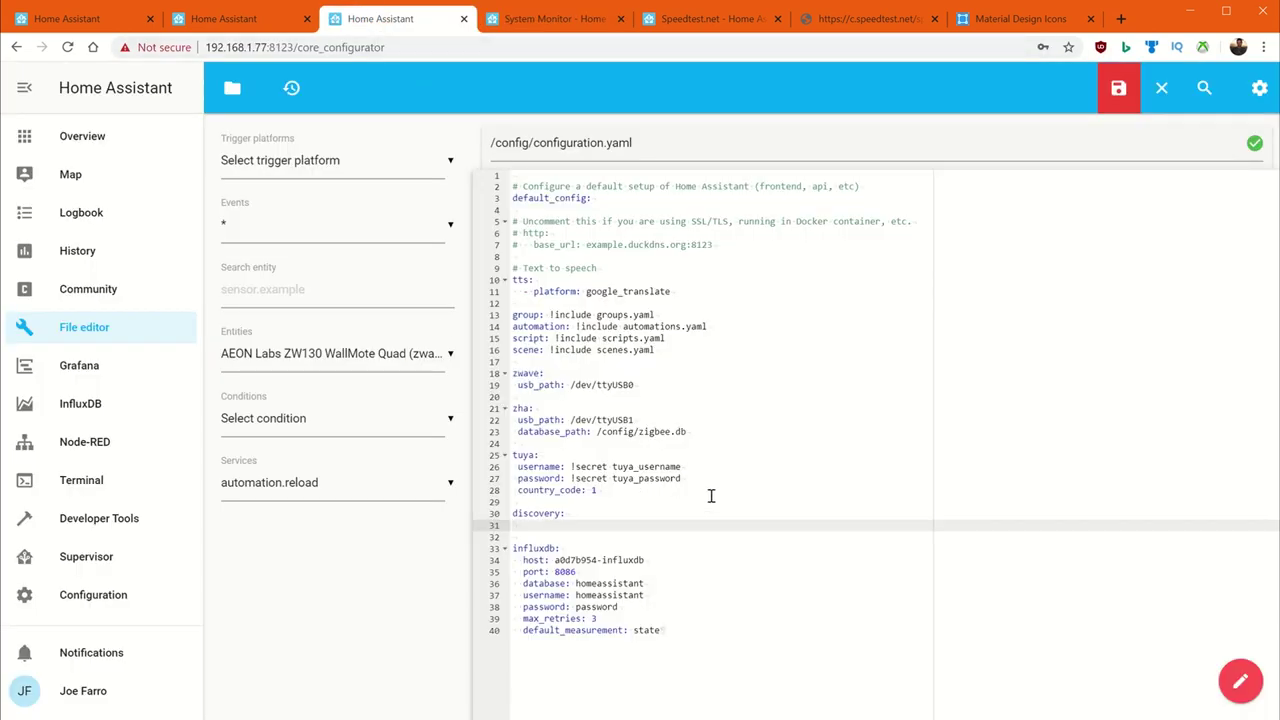
key(ctrl+v)
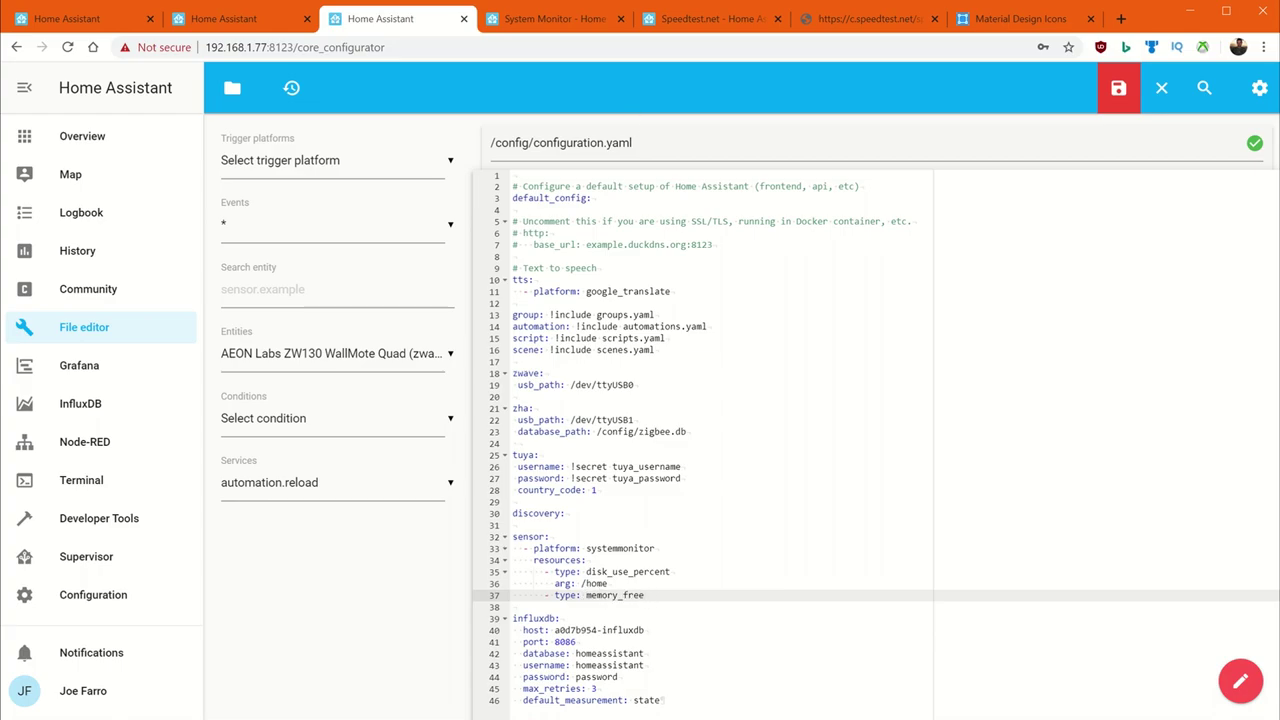
Find the processor usage type in the System Monitor documentation and add "- type: processor_use" below memory_free in configuration.yaml.
click(555, 18)
scroll(450, 440, down, 5)
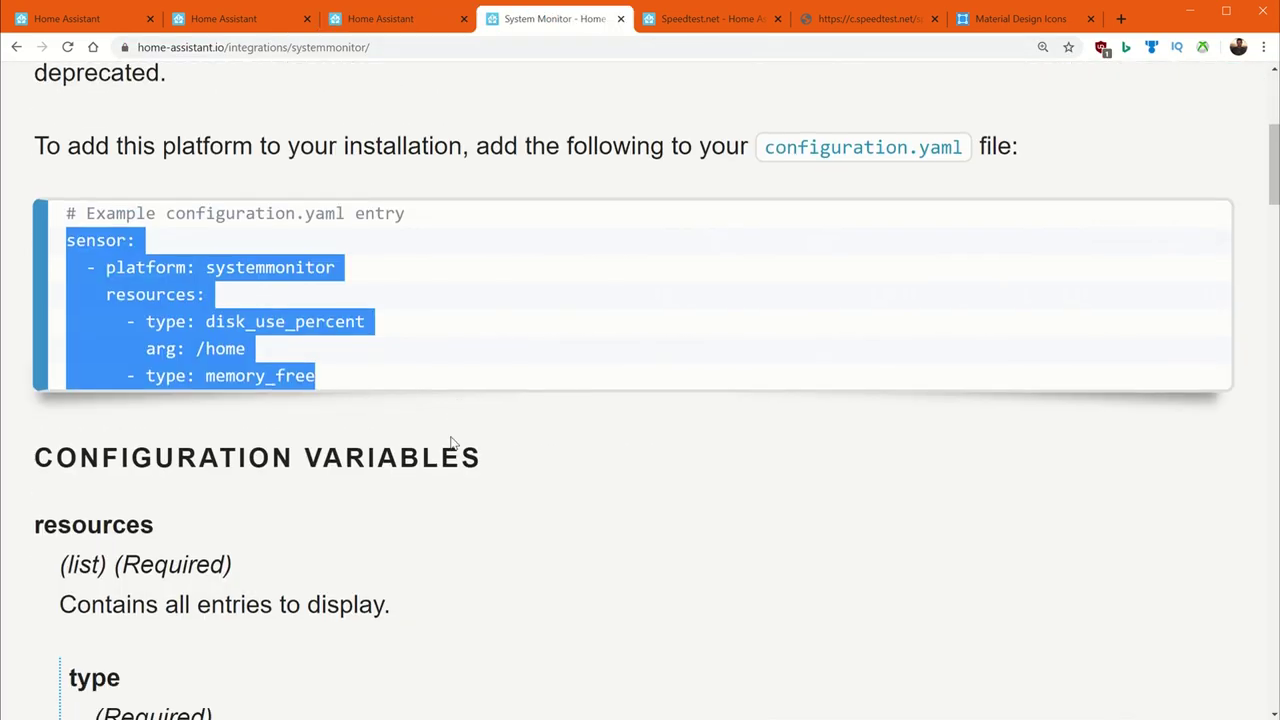
scroll(452, 438, down, 12)
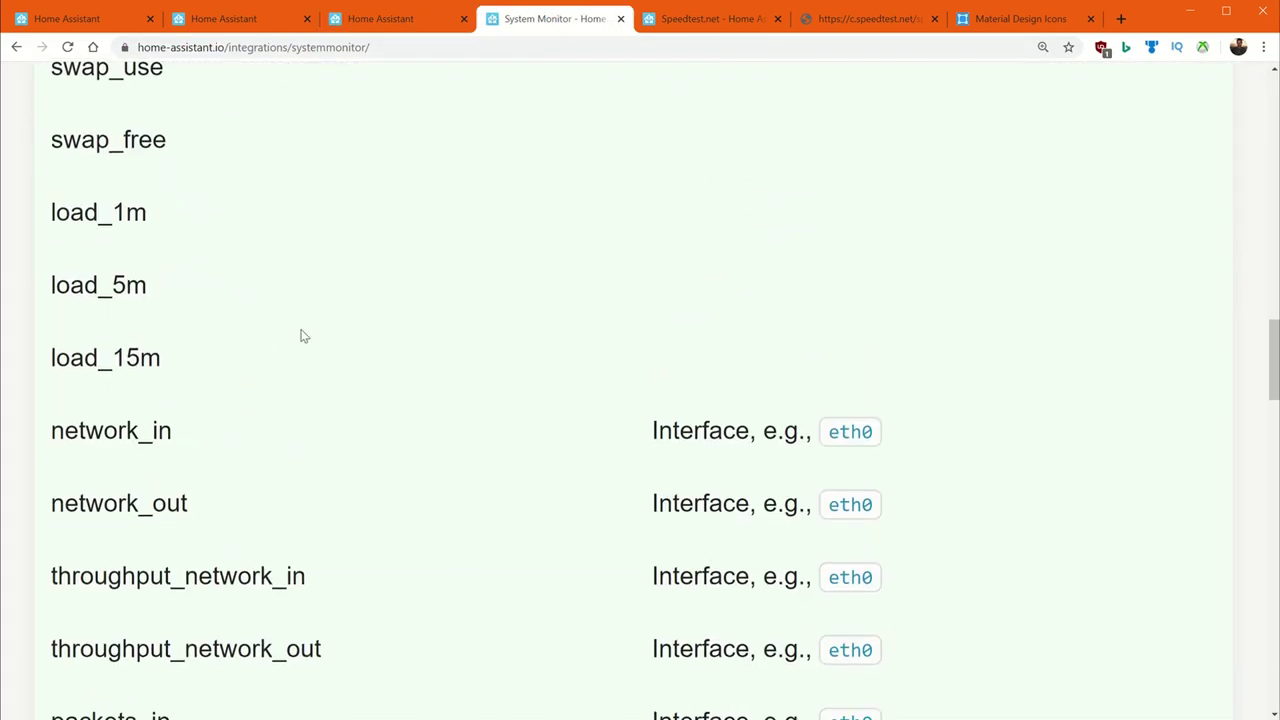
scroll(117, 151, up, 2)
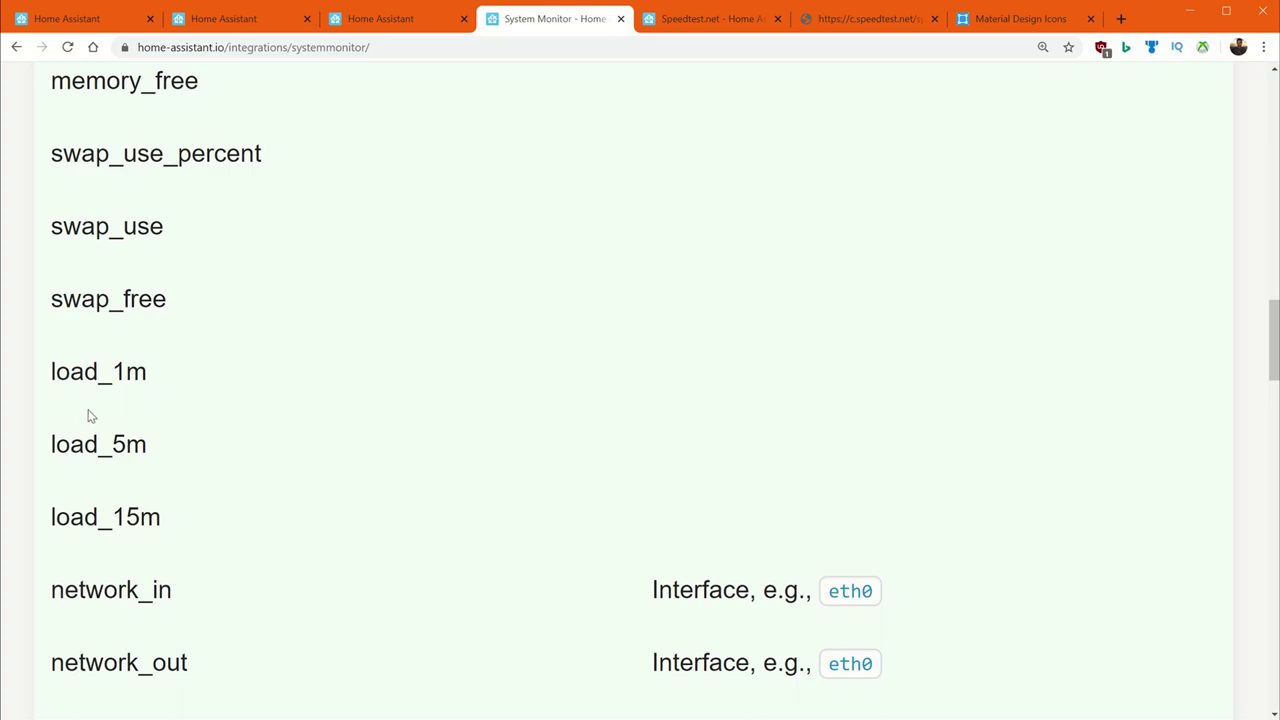
scroll(112, 343, down, 1)
scroll(150, 350, down, 8)
drag(228, 305, 46, 311)
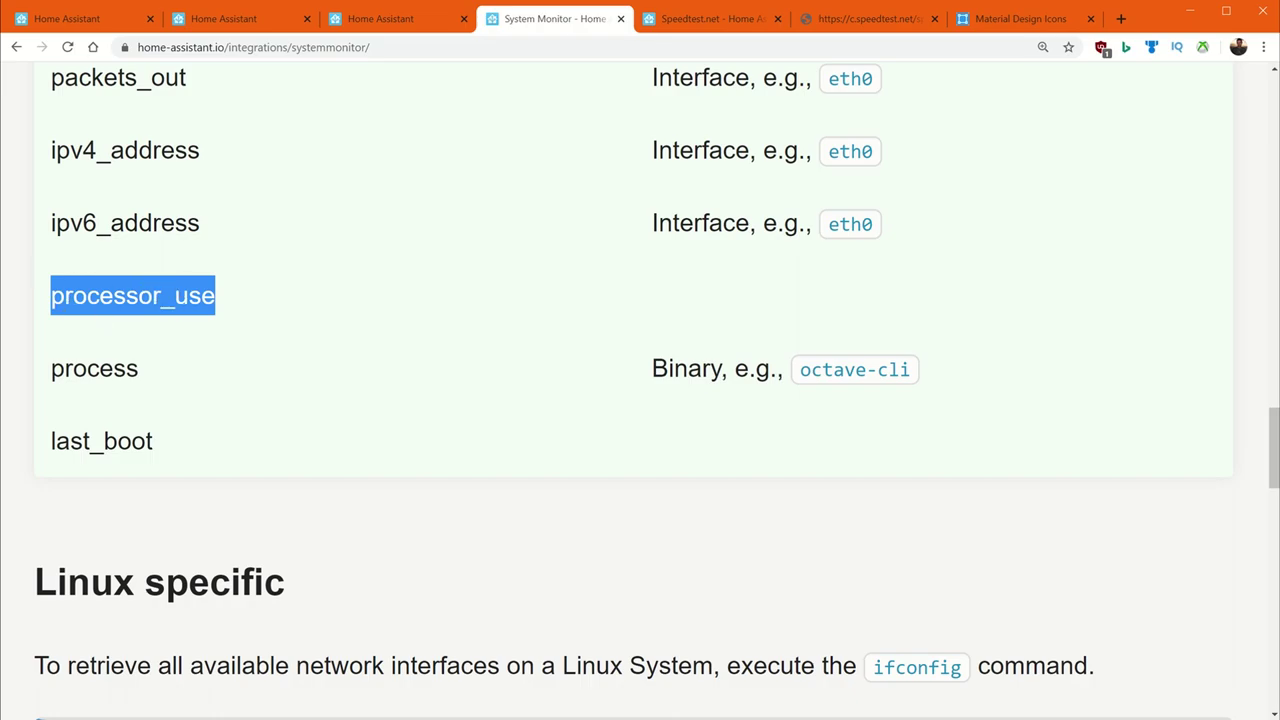
click(446, 19)
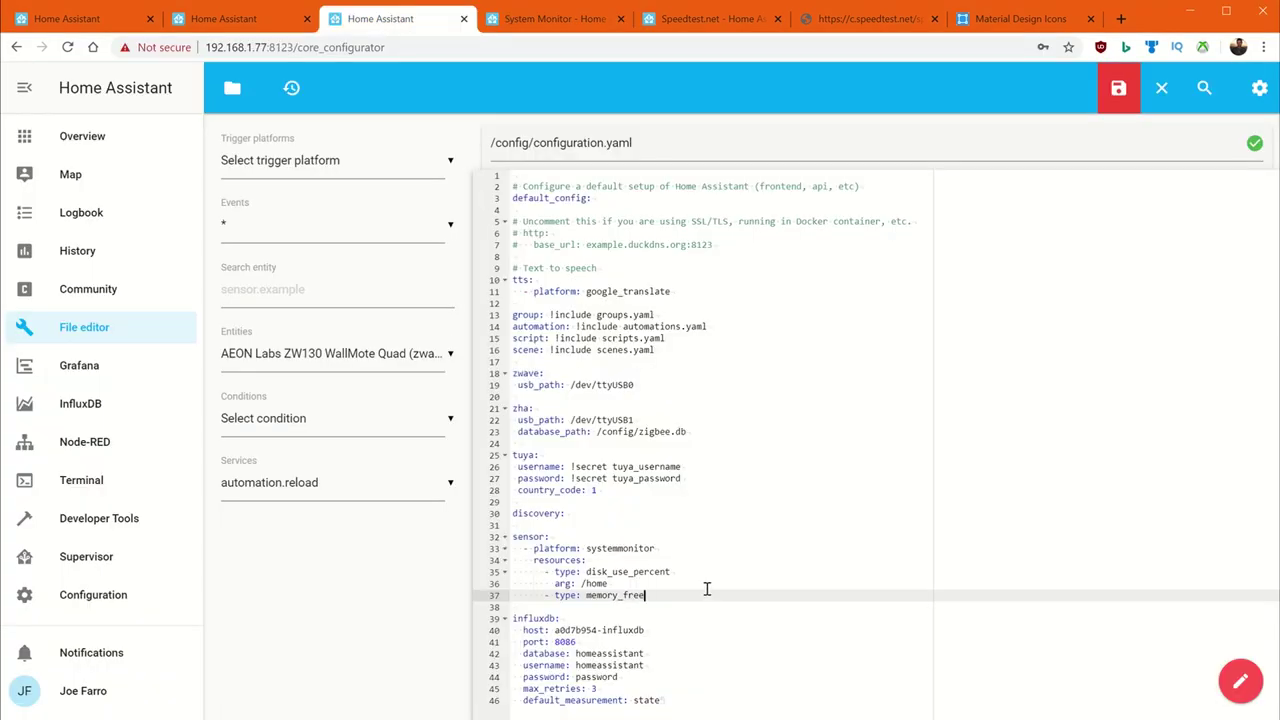
key(Return)
text(- type: processor_use)
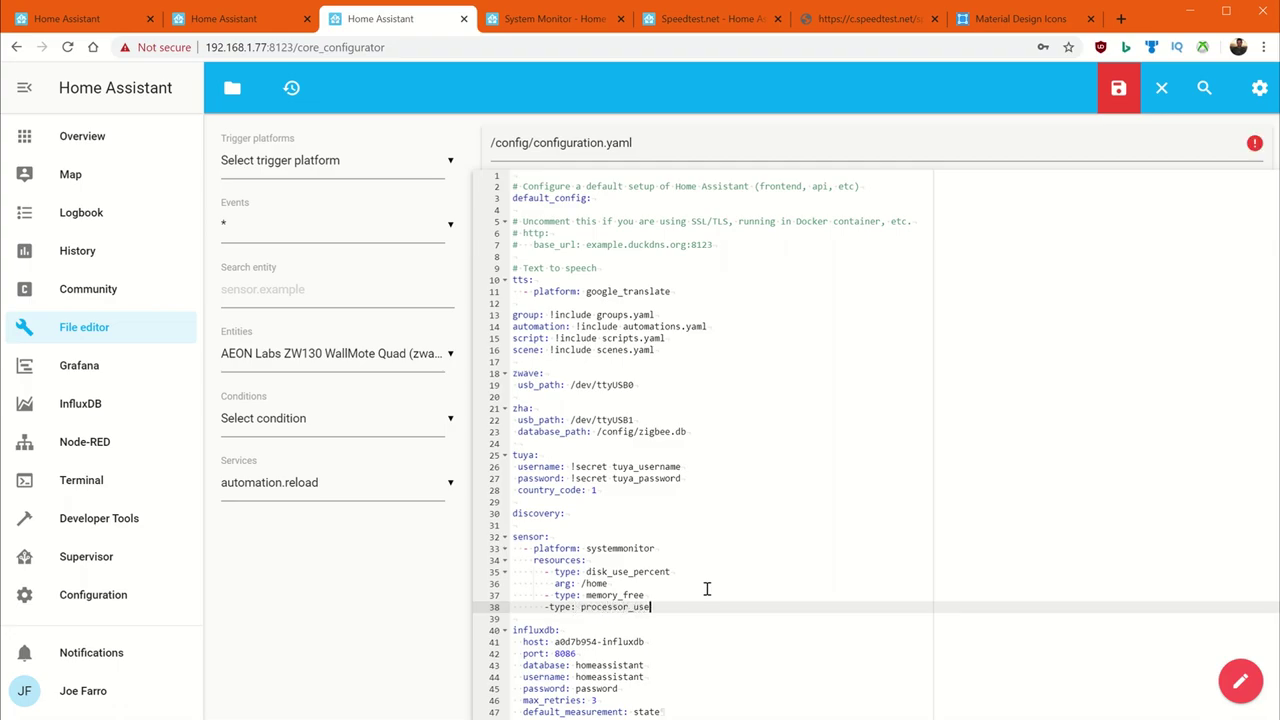
click(550, 607)
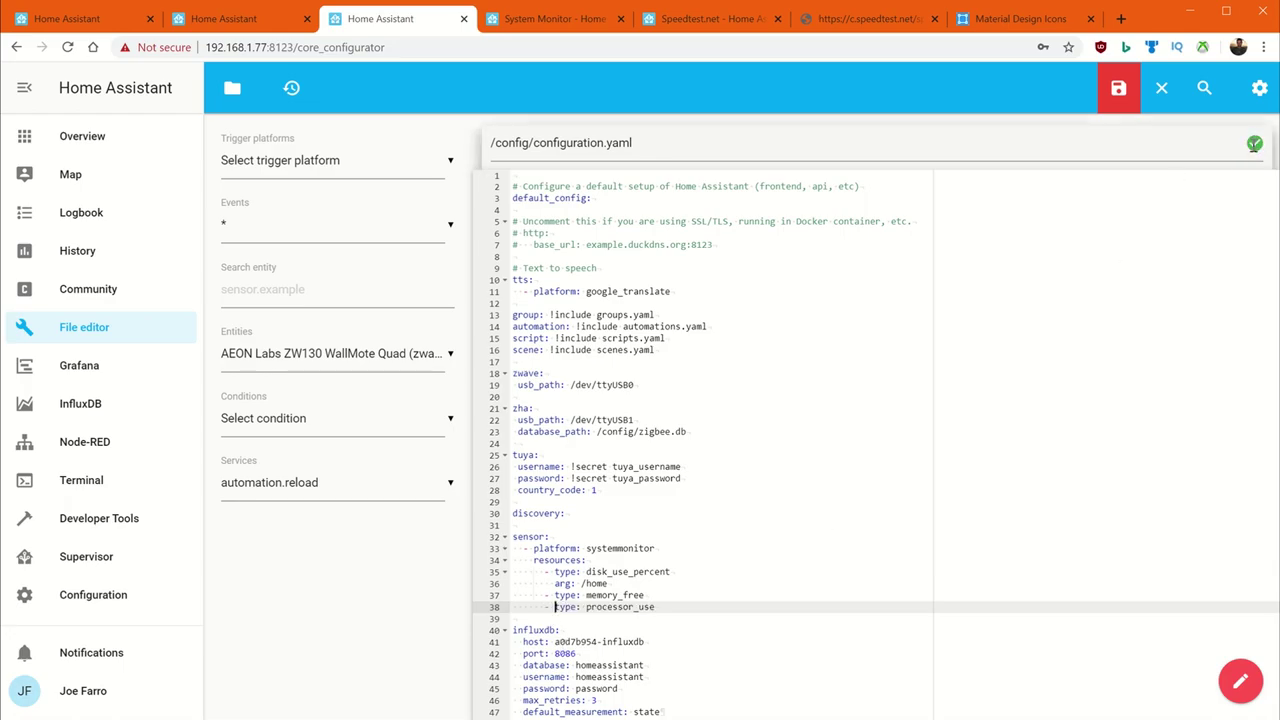
Highlight the finished sensor block and open the Supervisor's System page.
drag(668, 606, 485, 537)
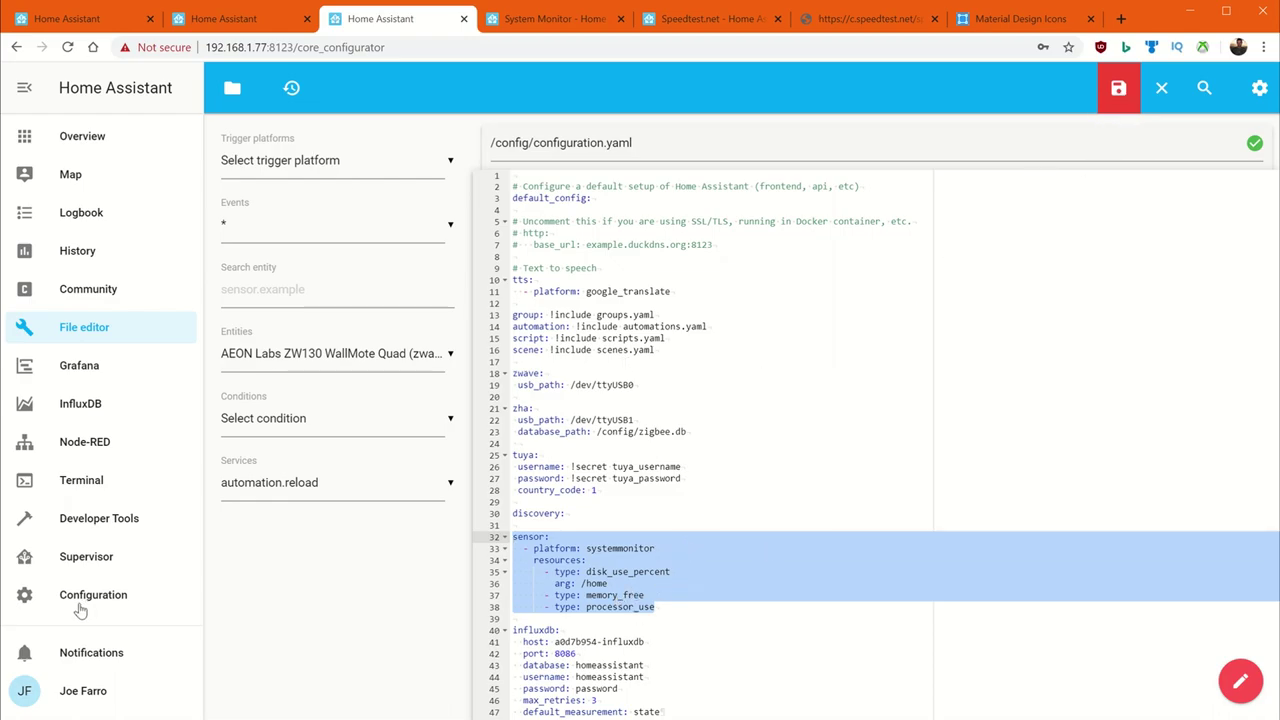
click(80, 560)
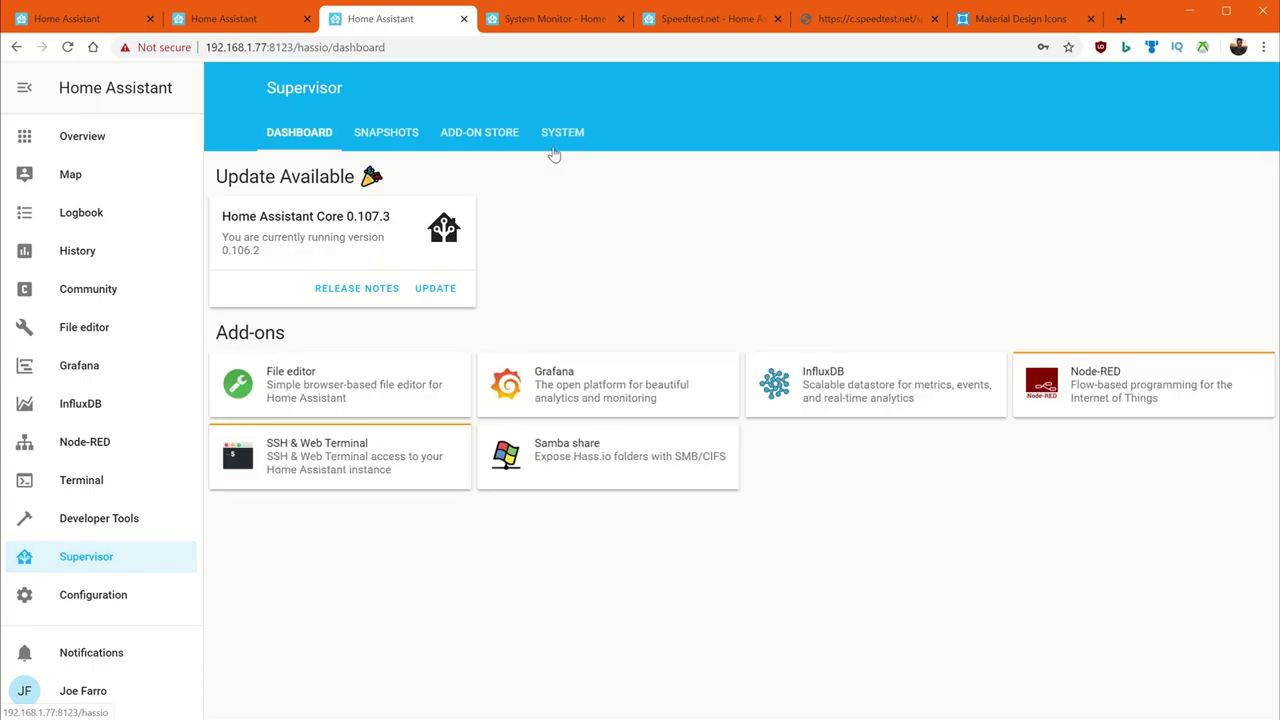
click(558, 138)
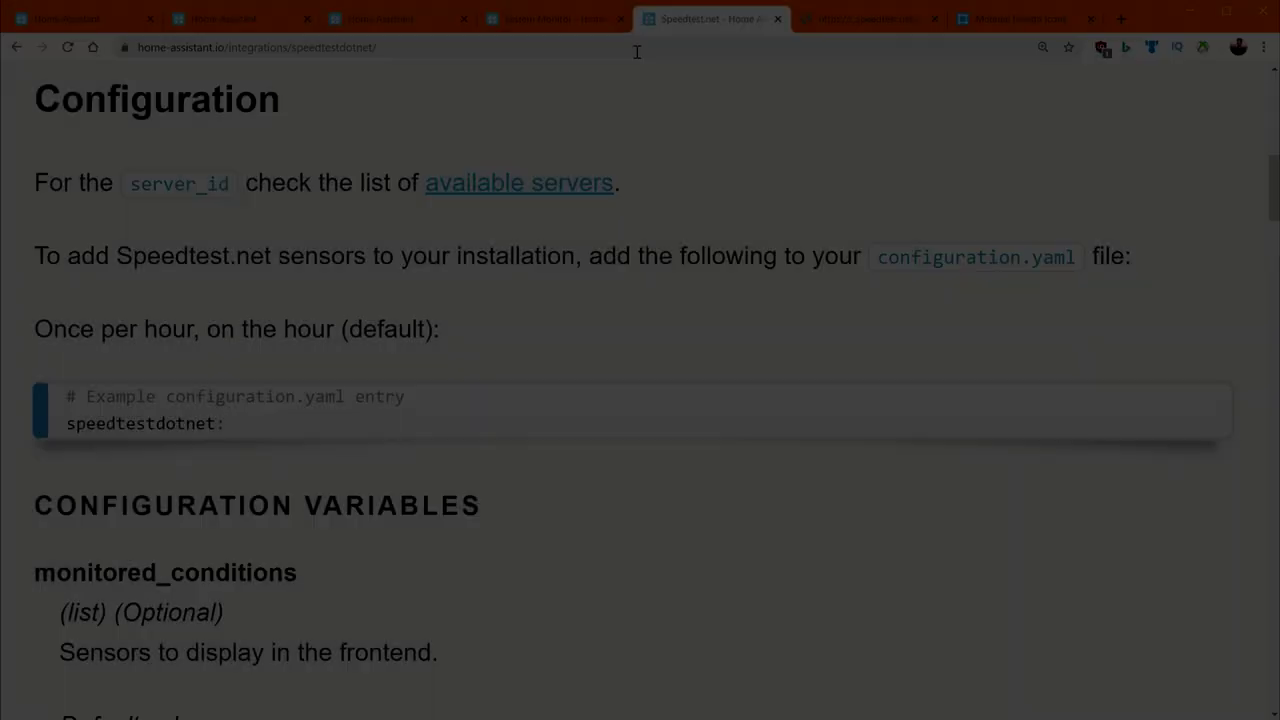
Find the default configuration example in the Speedtest.net integration documentation and select its speedtestdotnet entry.
scroll(634, 156, up, 3)
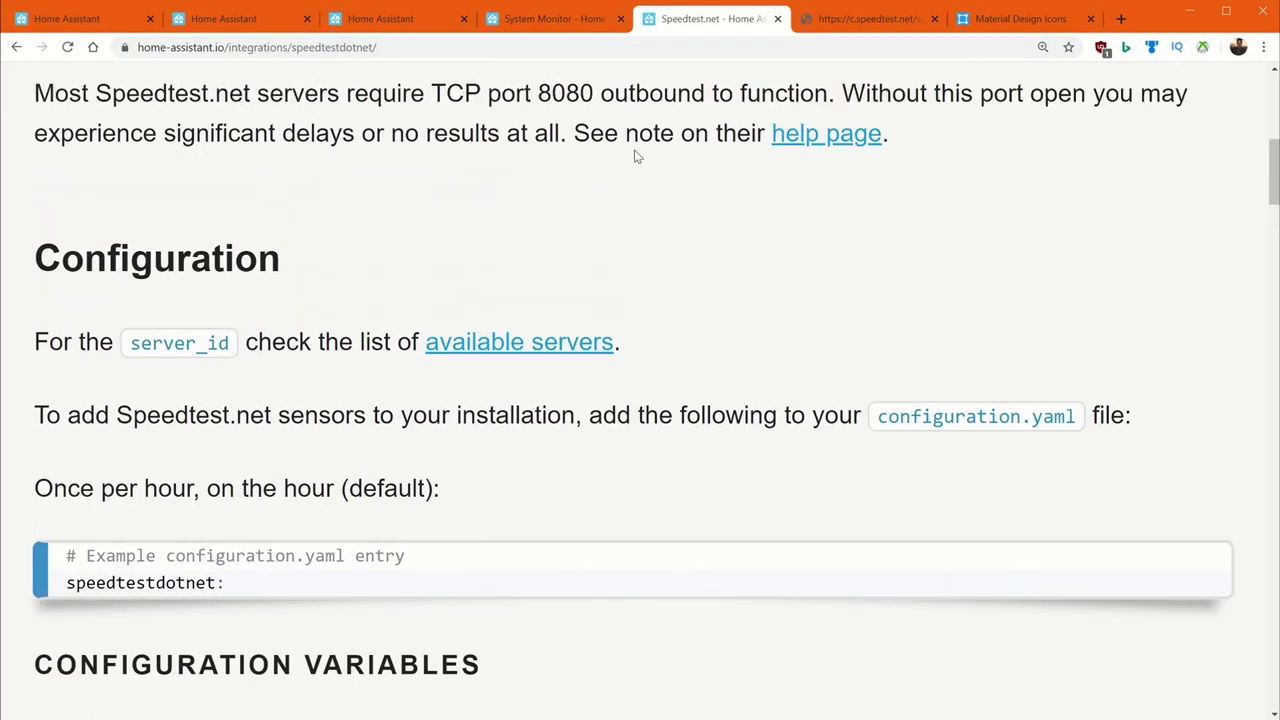
scroll(606, 179, up, 4)
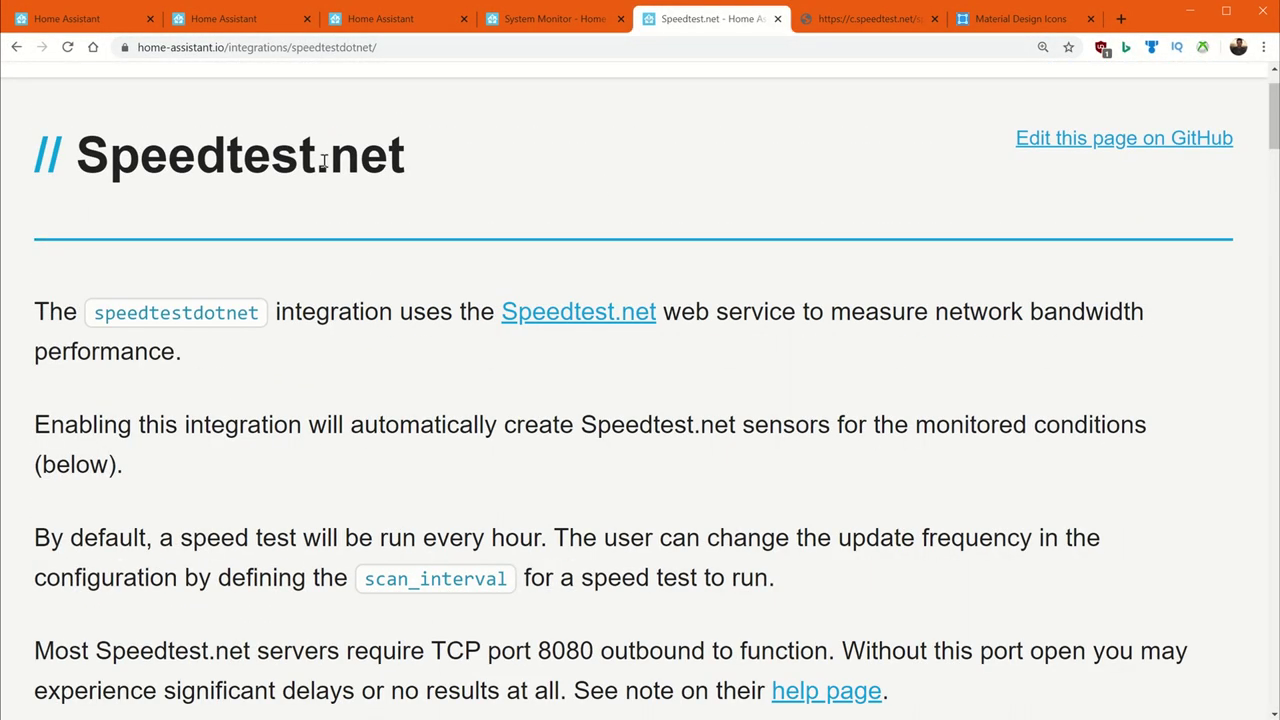
scroll(364, 250, down, 4)
scroll(470, 210, down, 3)
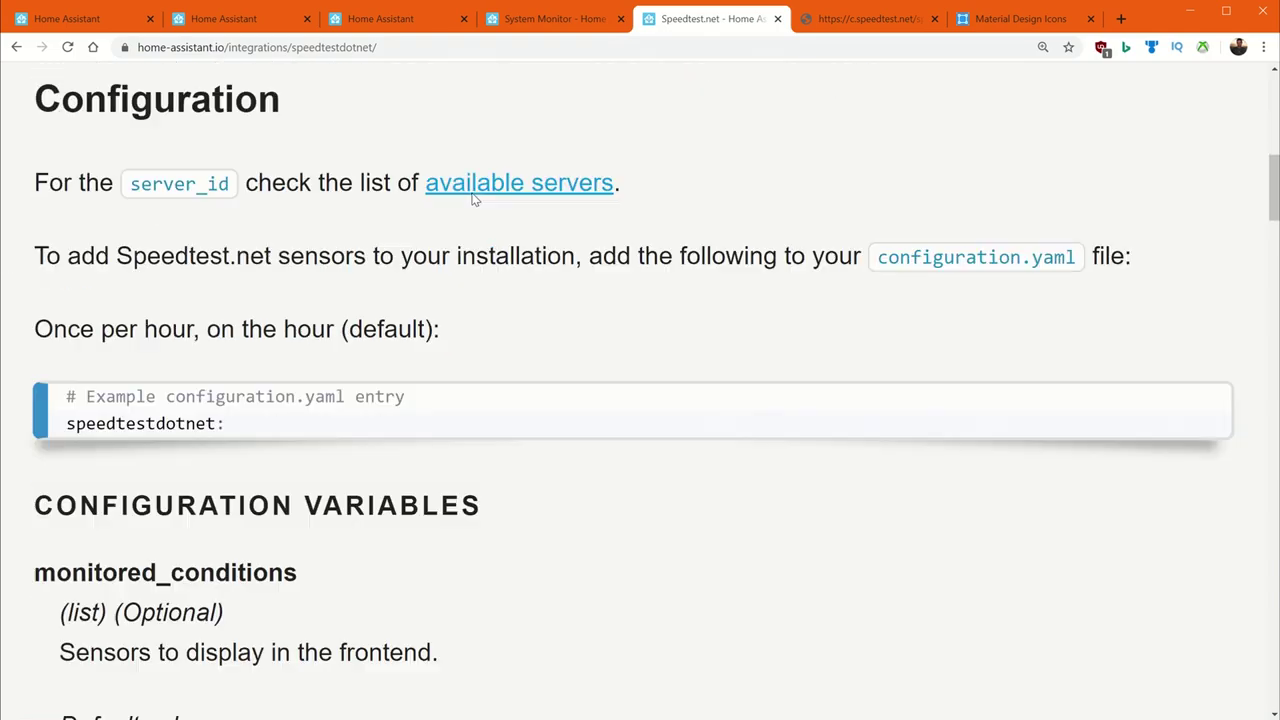
mouse_move(253, 427)
drag(247, 427, 66, 428)
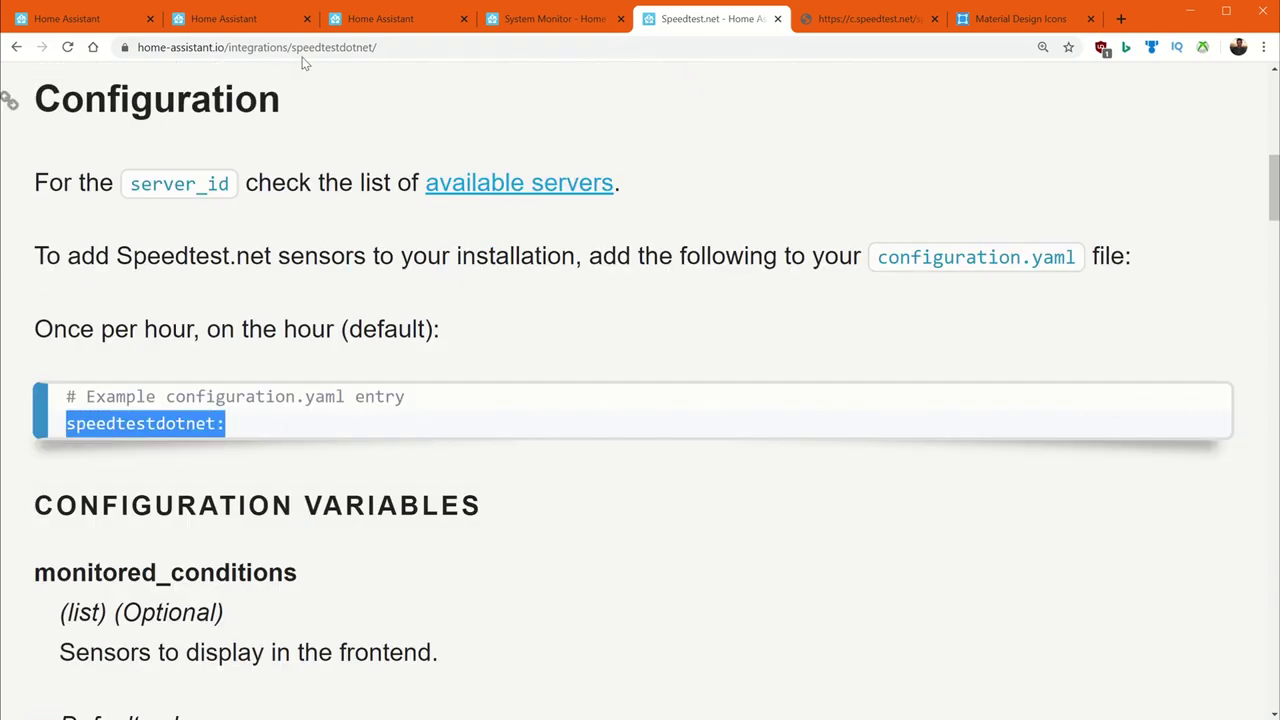
Return to configuration.yaml and add "server_id: 1782" under speedtestdotnet.
click(400, 20)
click(500, 24)
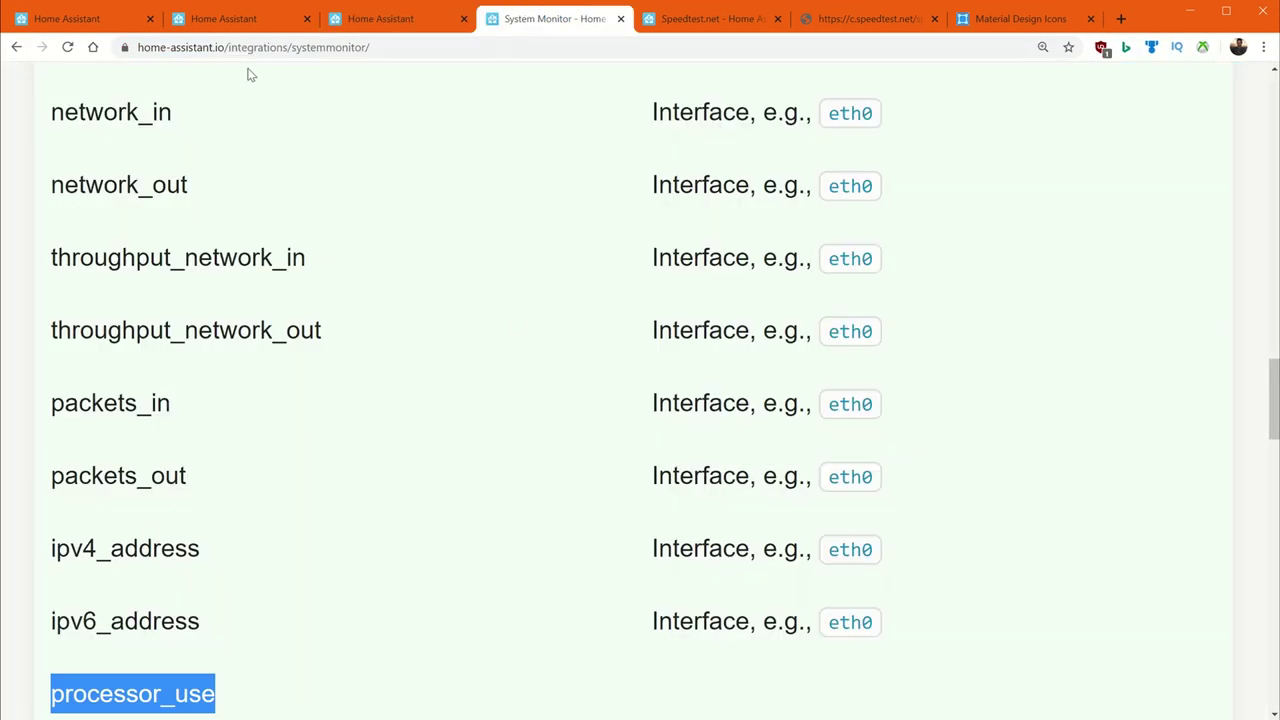
scroll(286, 334, up, 4)
click(390, 12)
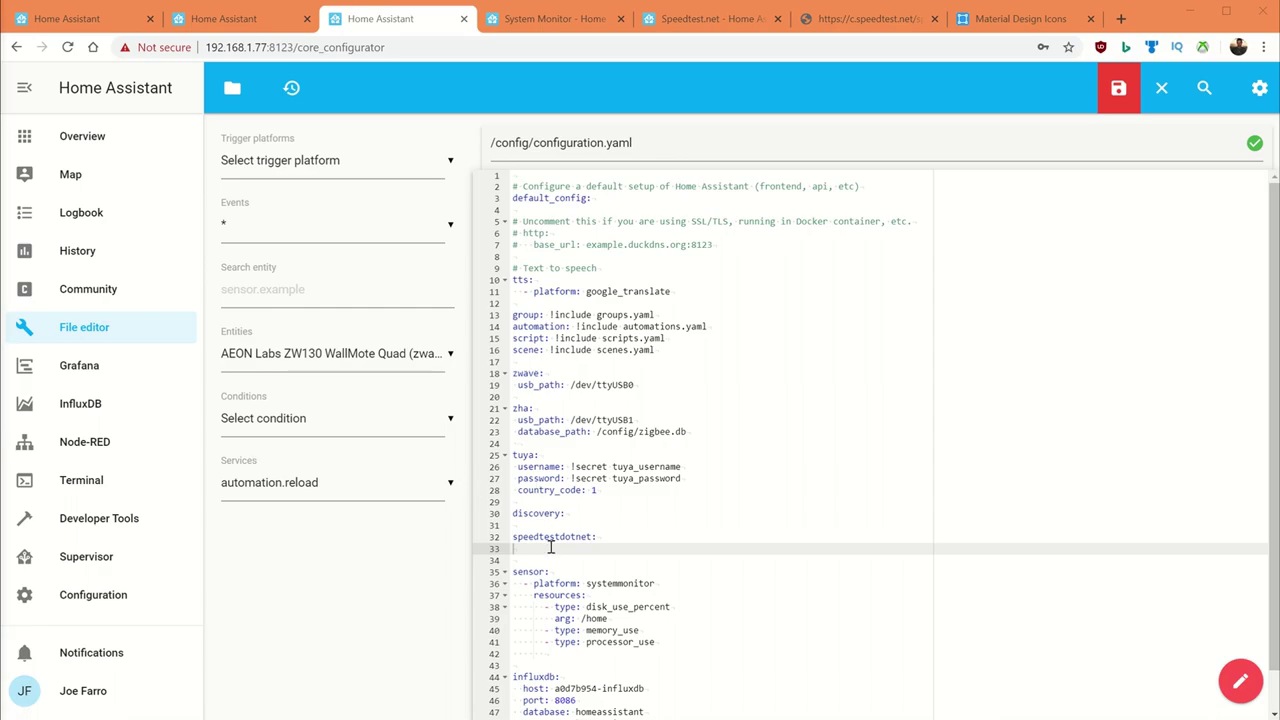
text(server_id: 1782)
click(648, 537)
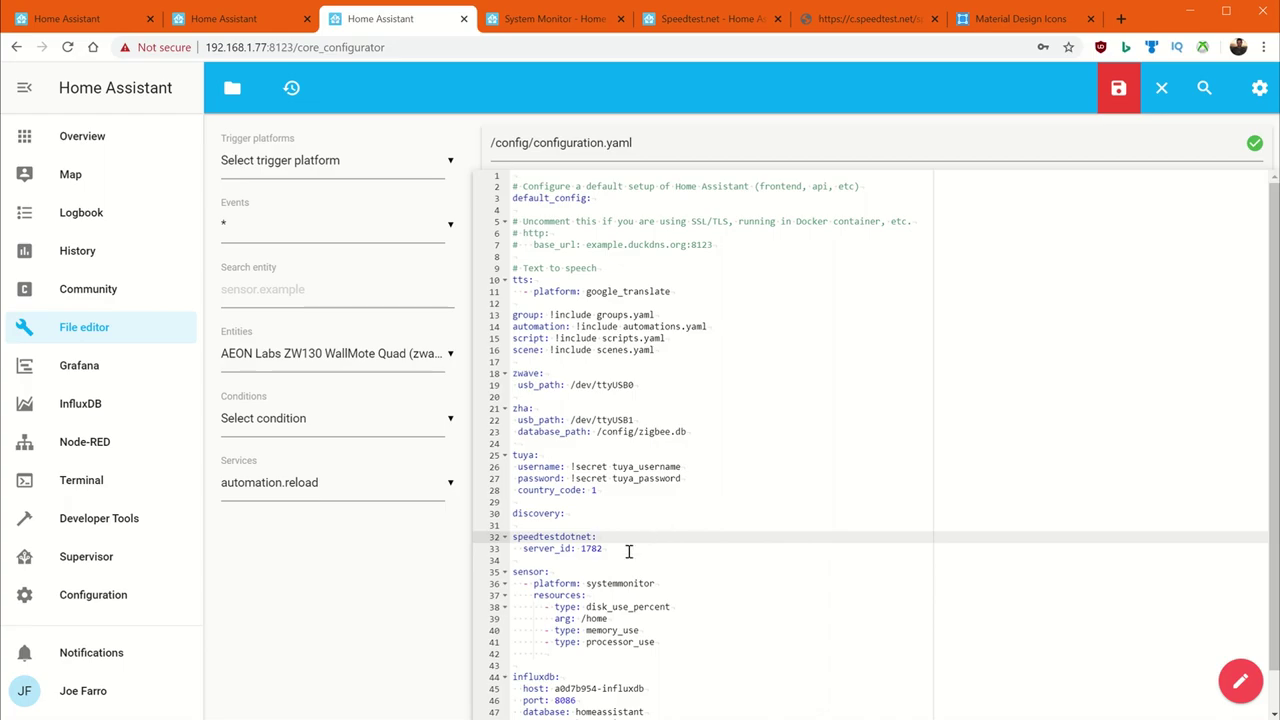
Search the Speedtest server list for "houston" and select the ID of the Houston, MN server.
double_click(589, 549)
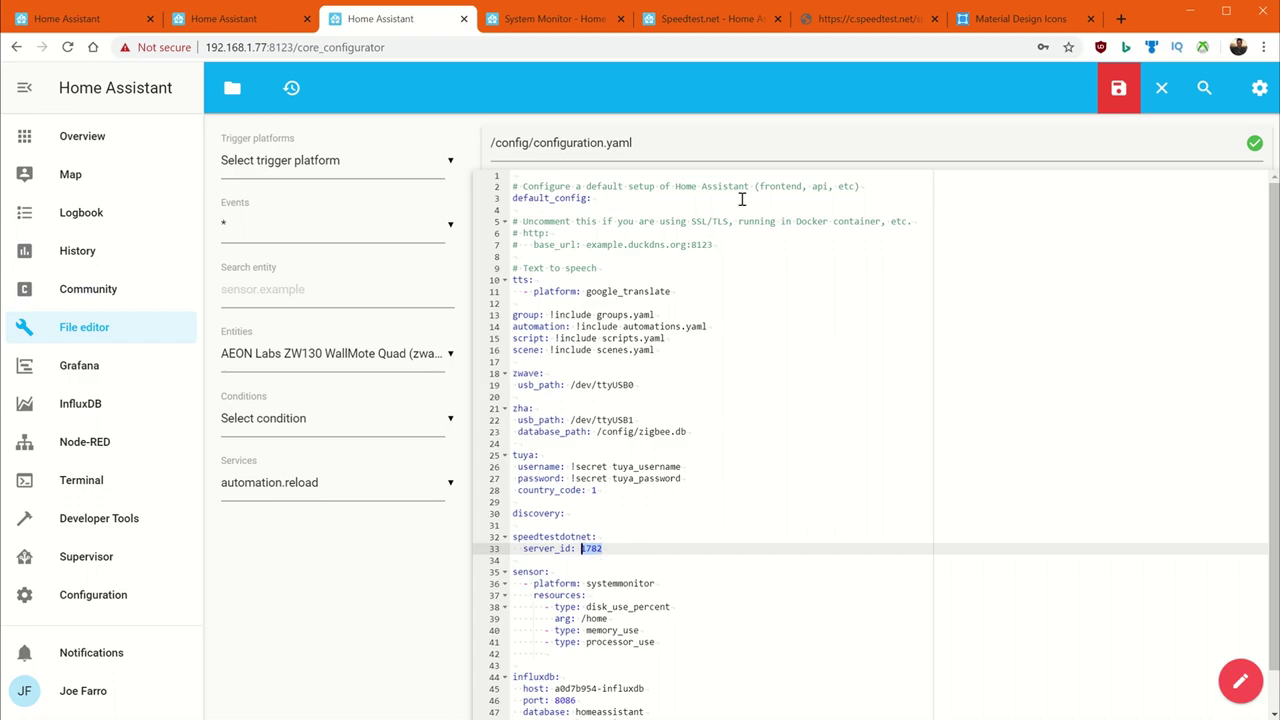
click(690, 20)
click(850, 18)
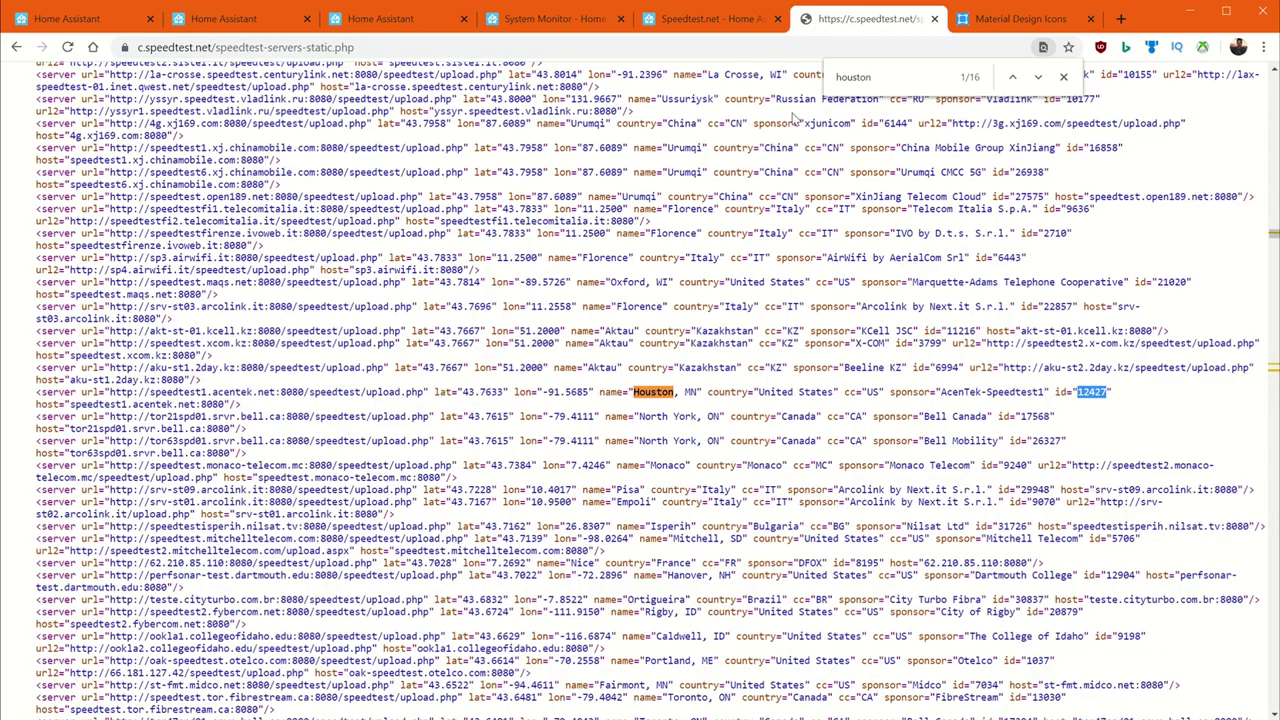
scroll(688, 162, up, 3)
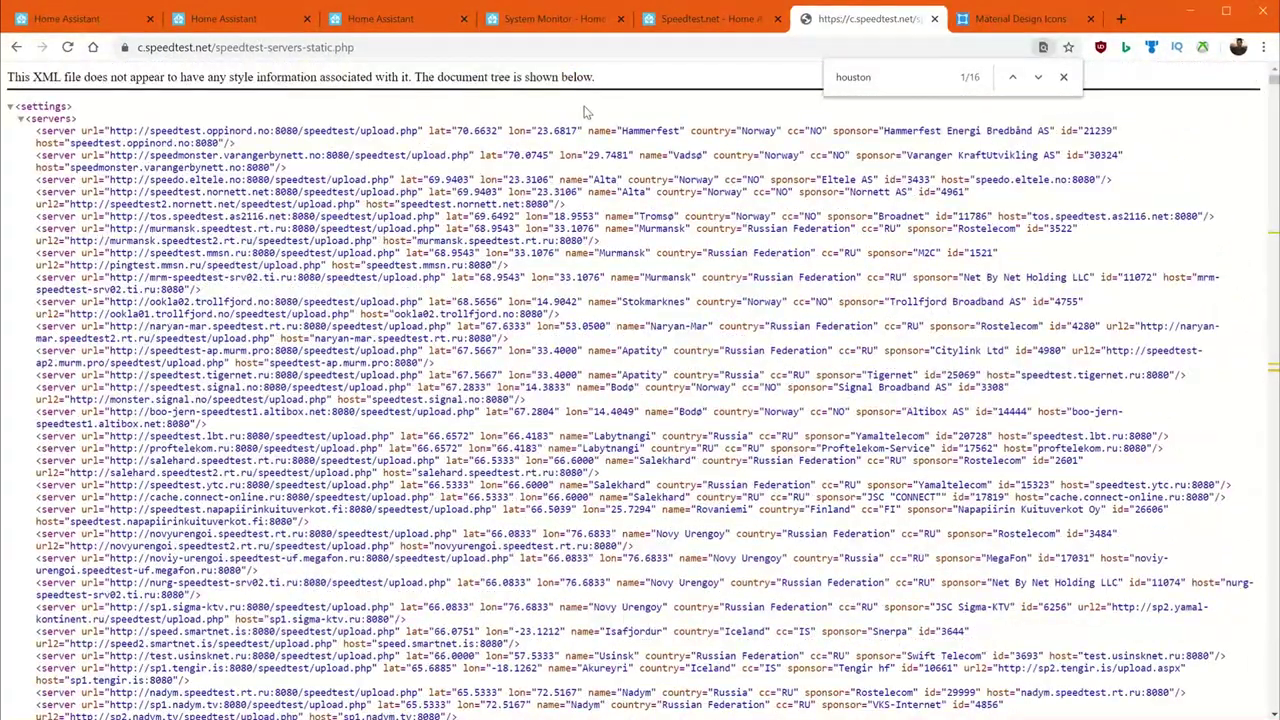
click(1063, 77)
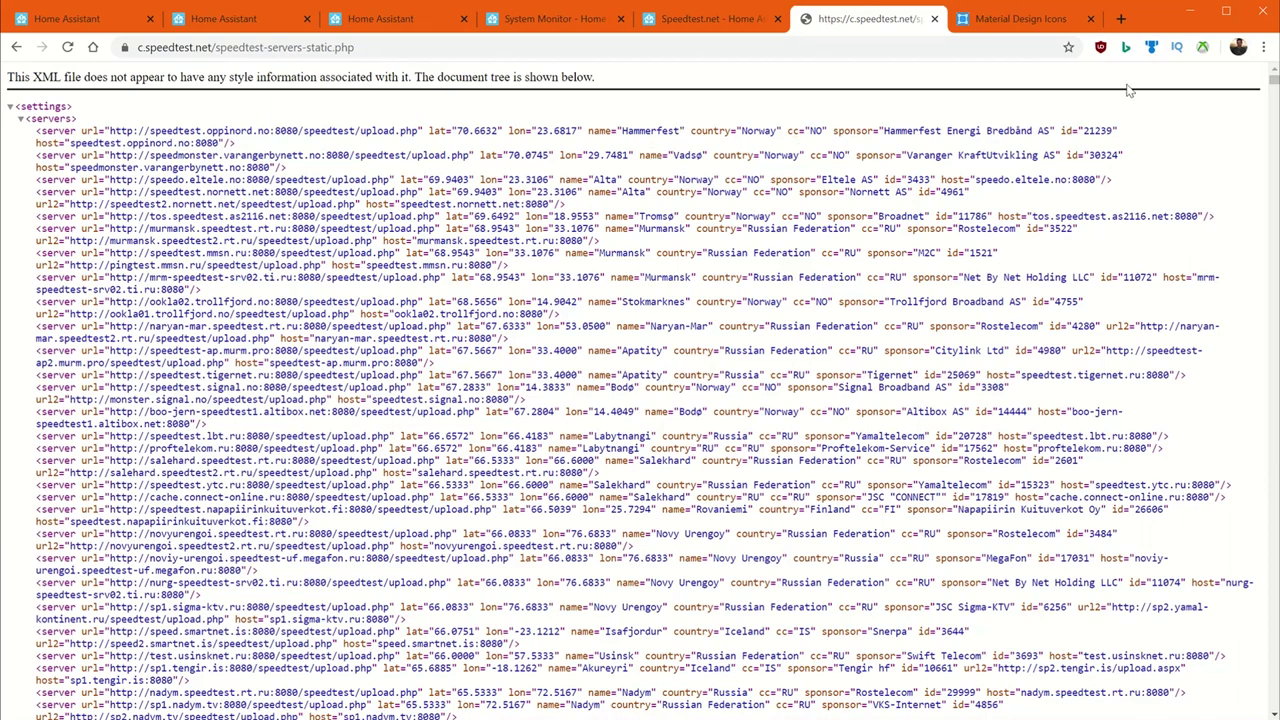
key(ctrl+f)
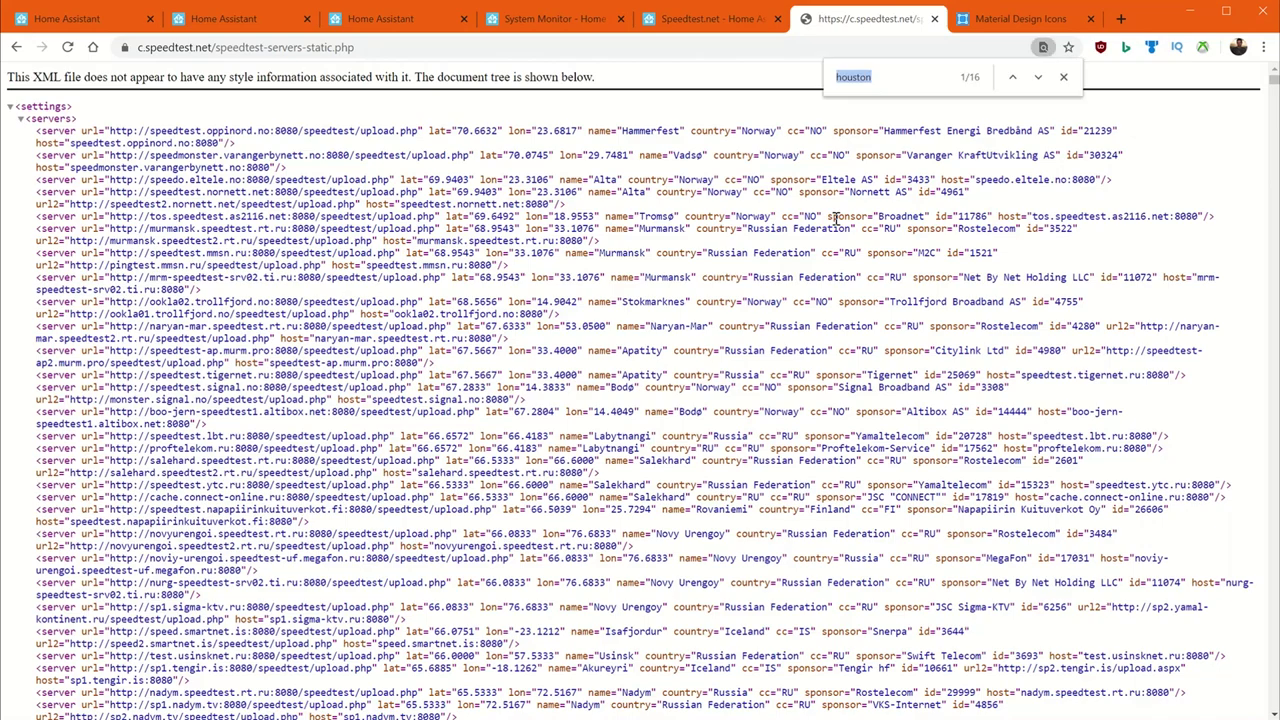
text(houston)
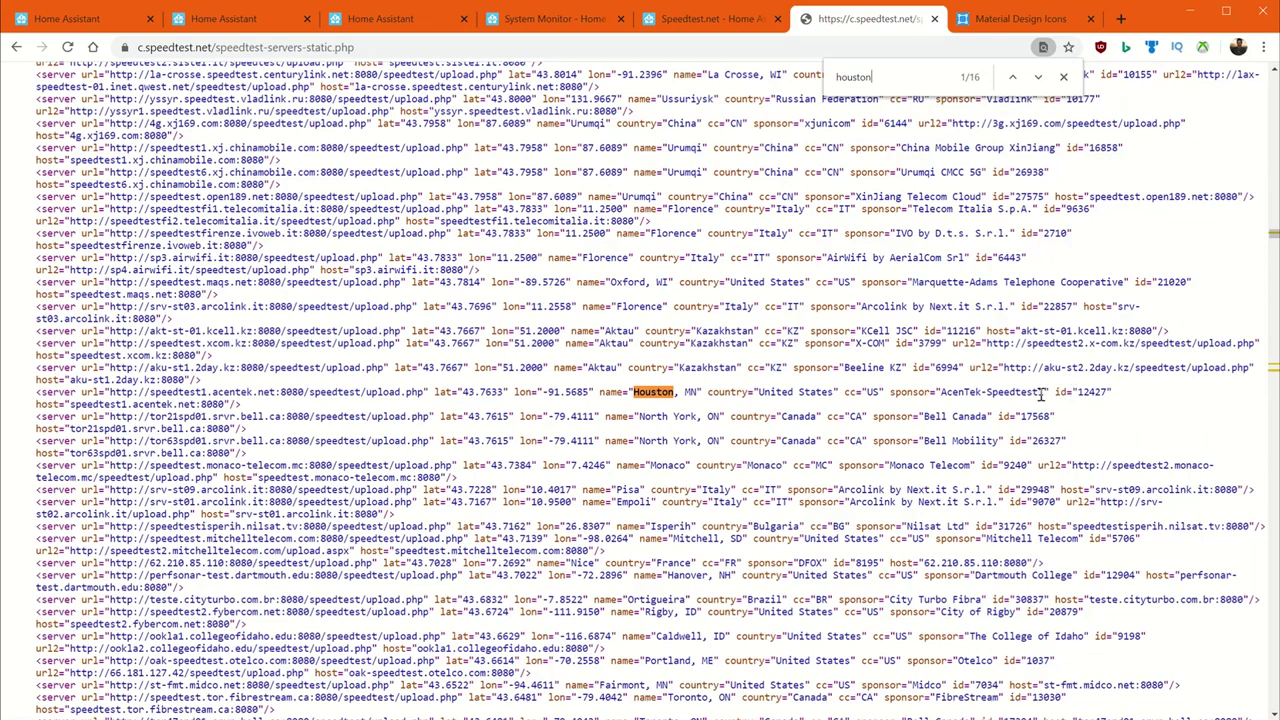
drag(1044, 393, 957, 393)
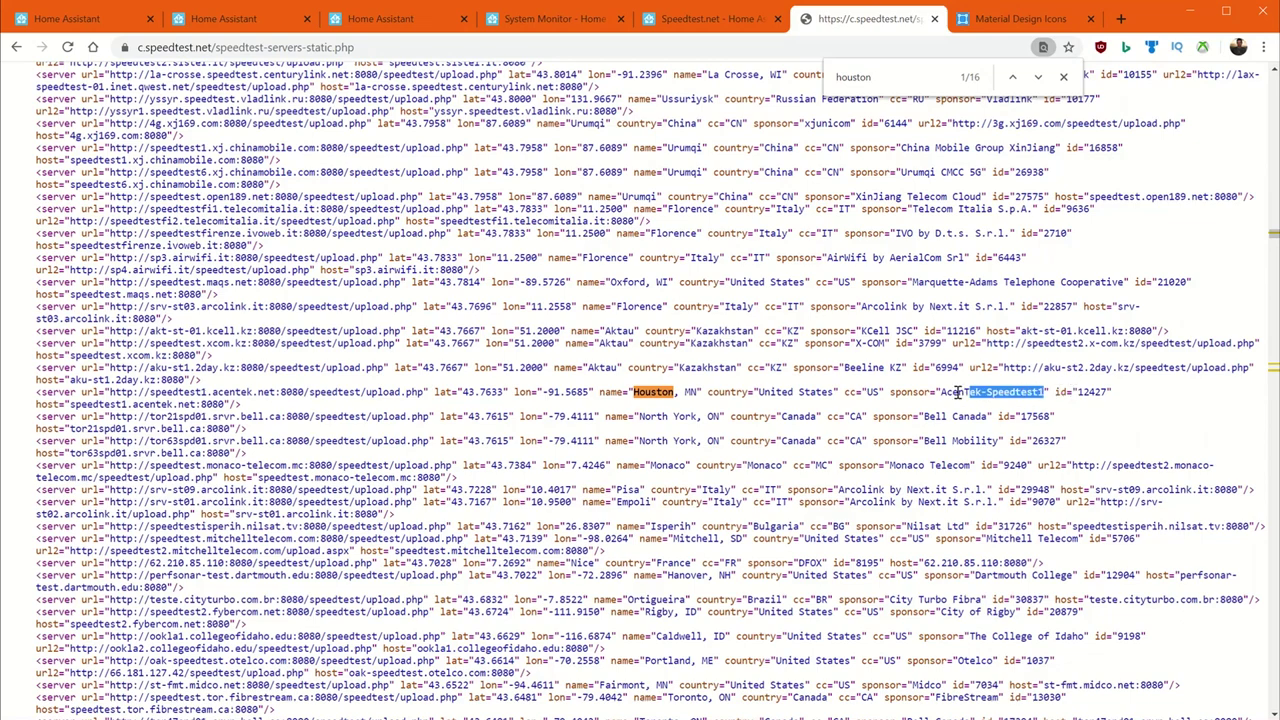
double_click(1092, 392)
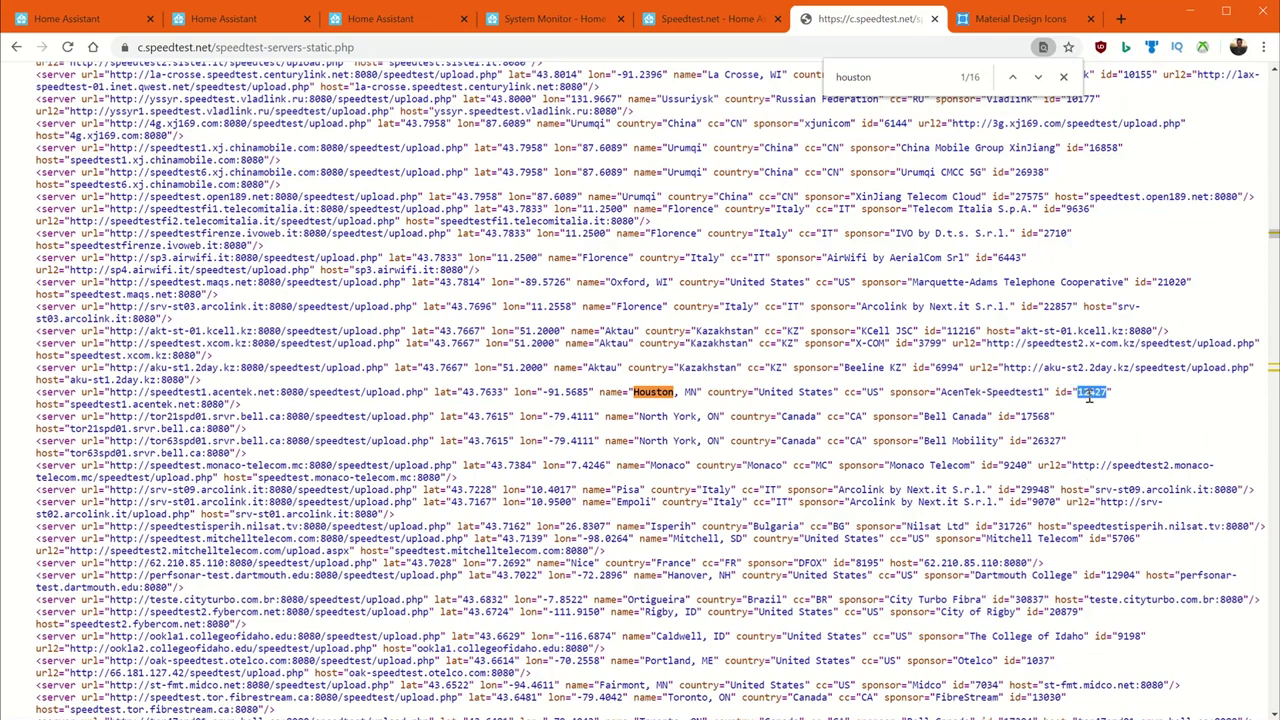
Return to configuration.yaml and highlight the speedtestdotnet entry together with its server_id line.
click(510, 20)
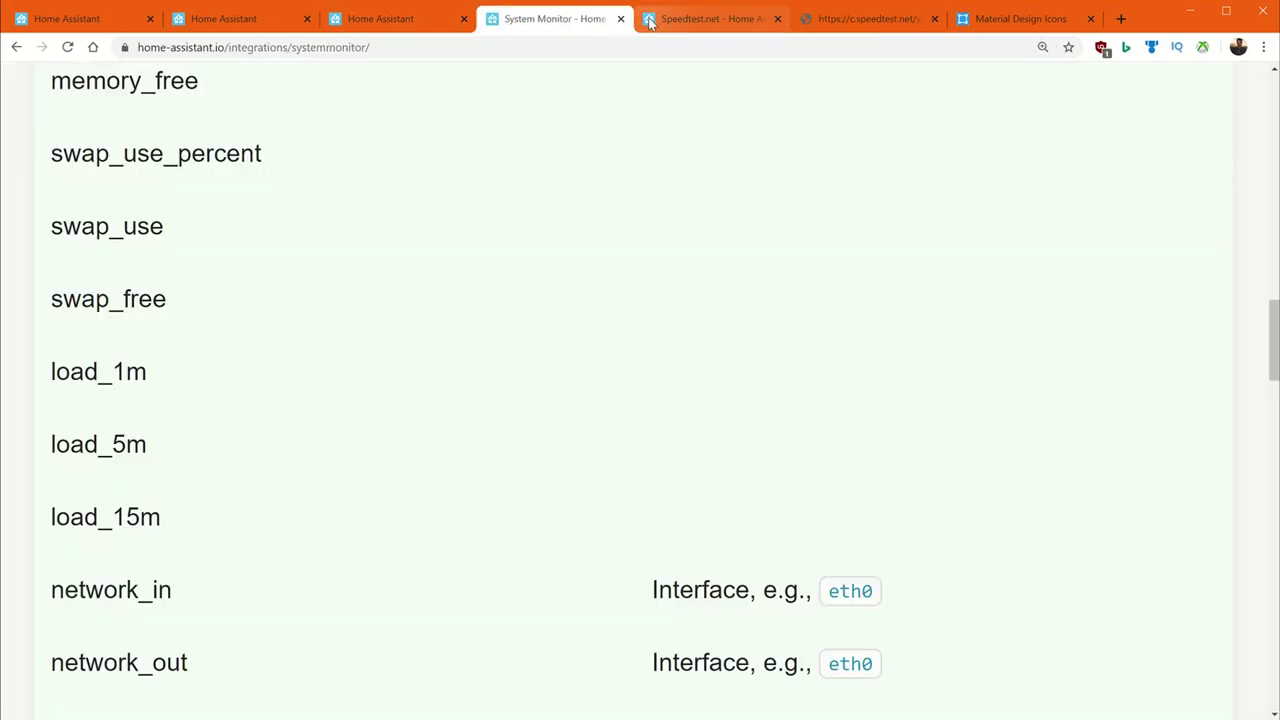
key(ctrl+Tab)
click(405, 22)
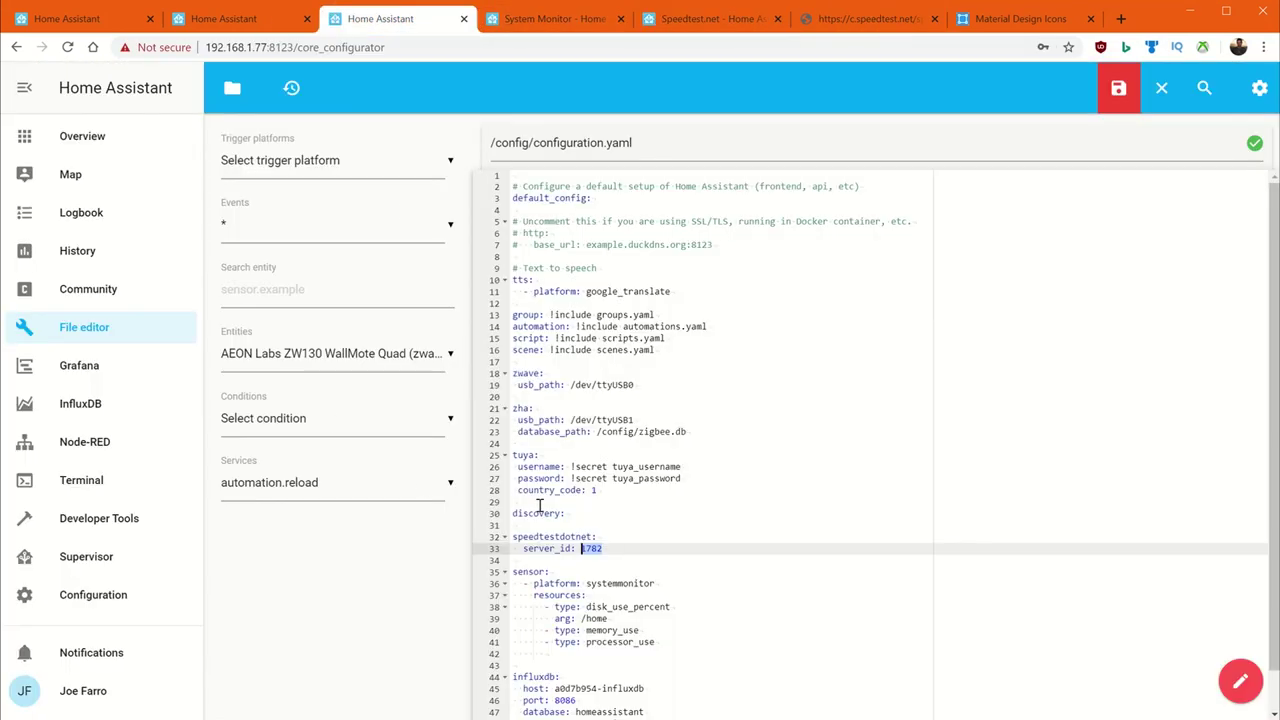
double_click(597, 549)
click(611, 549)
drag(514, 537, 605, 549)
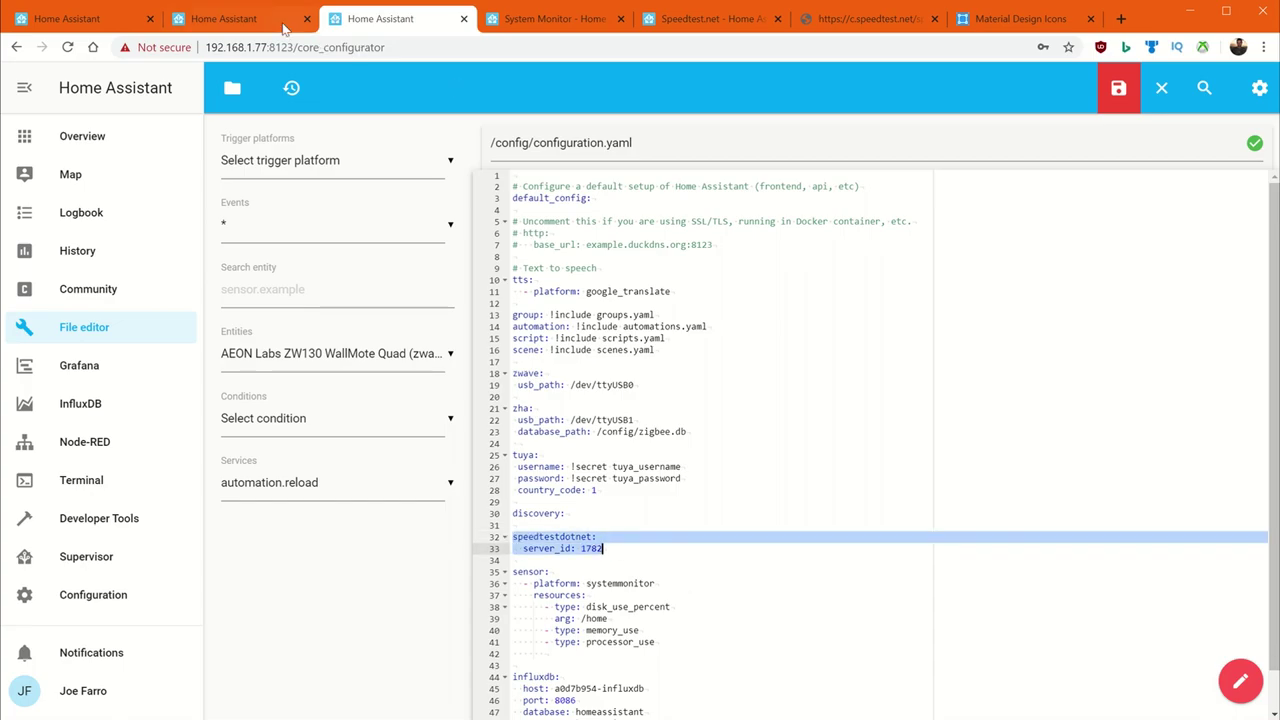
Review the monitored_conditions, server_id and scan_interval variables in the Speedtest.net documentation, and glance at the System Monitor resource list.
click(712, 20)
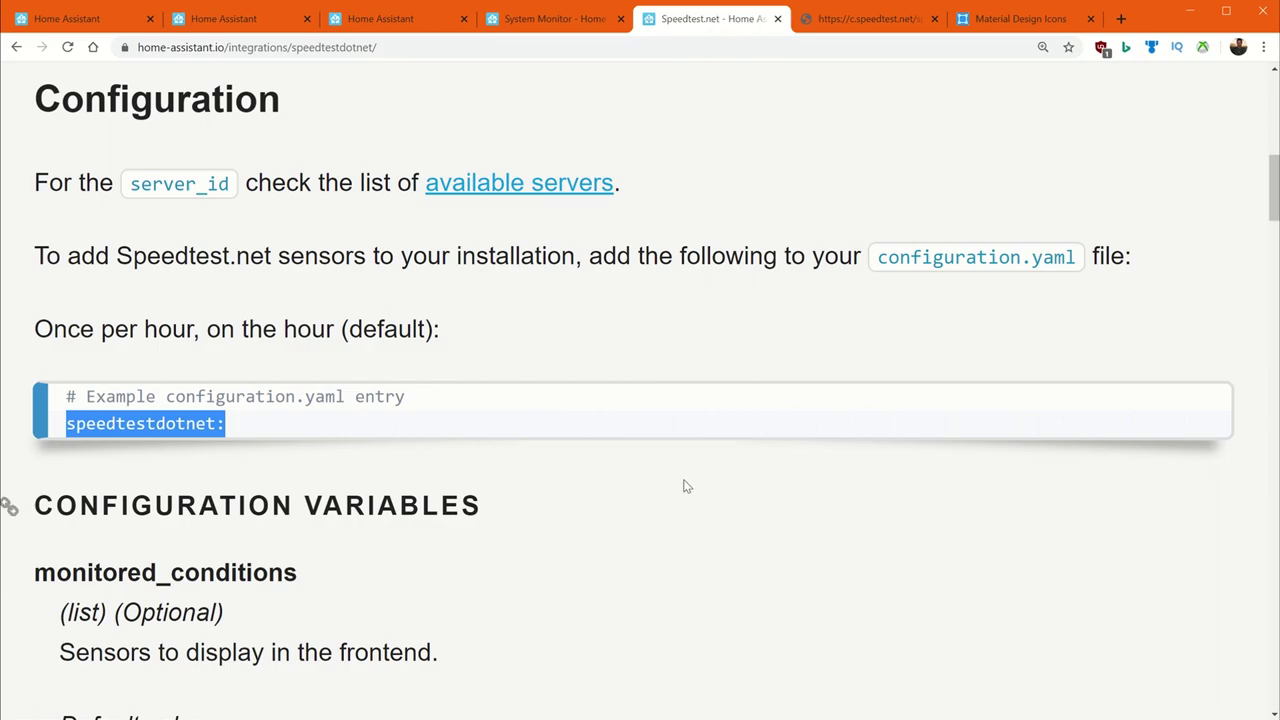
scroll(686, 486, down, 5)
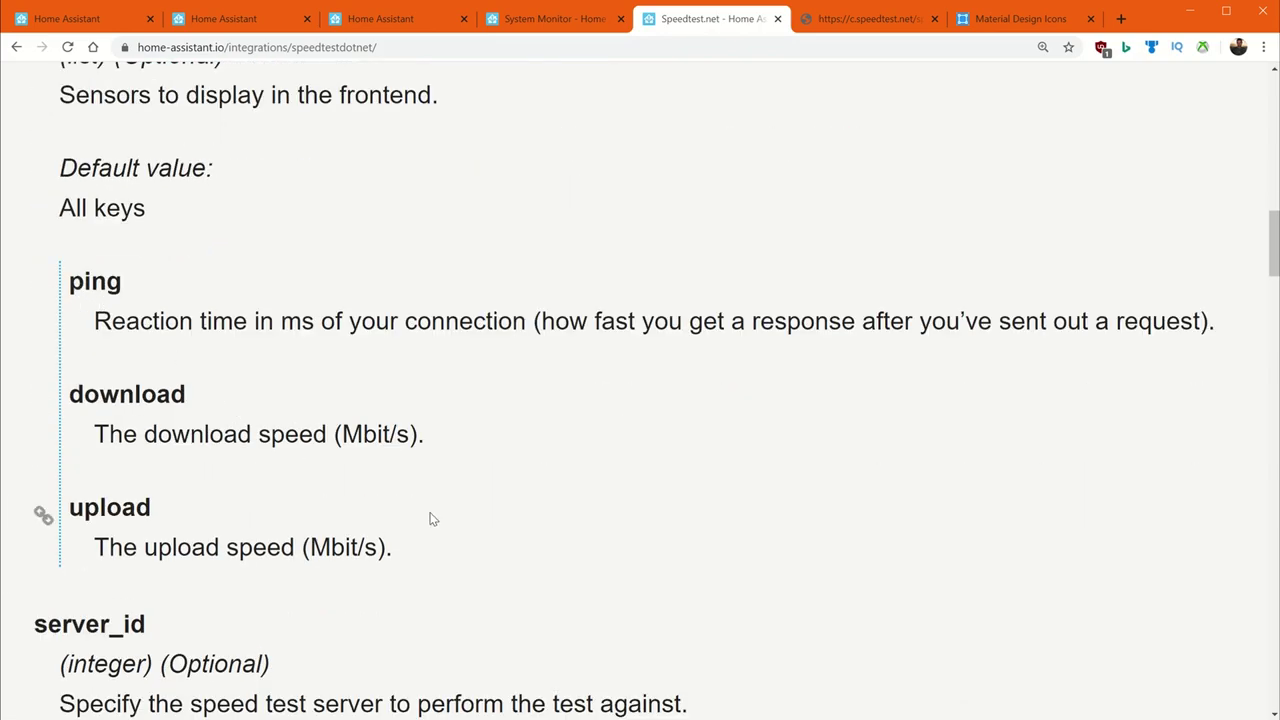
scroll(432, 518, down, 4)
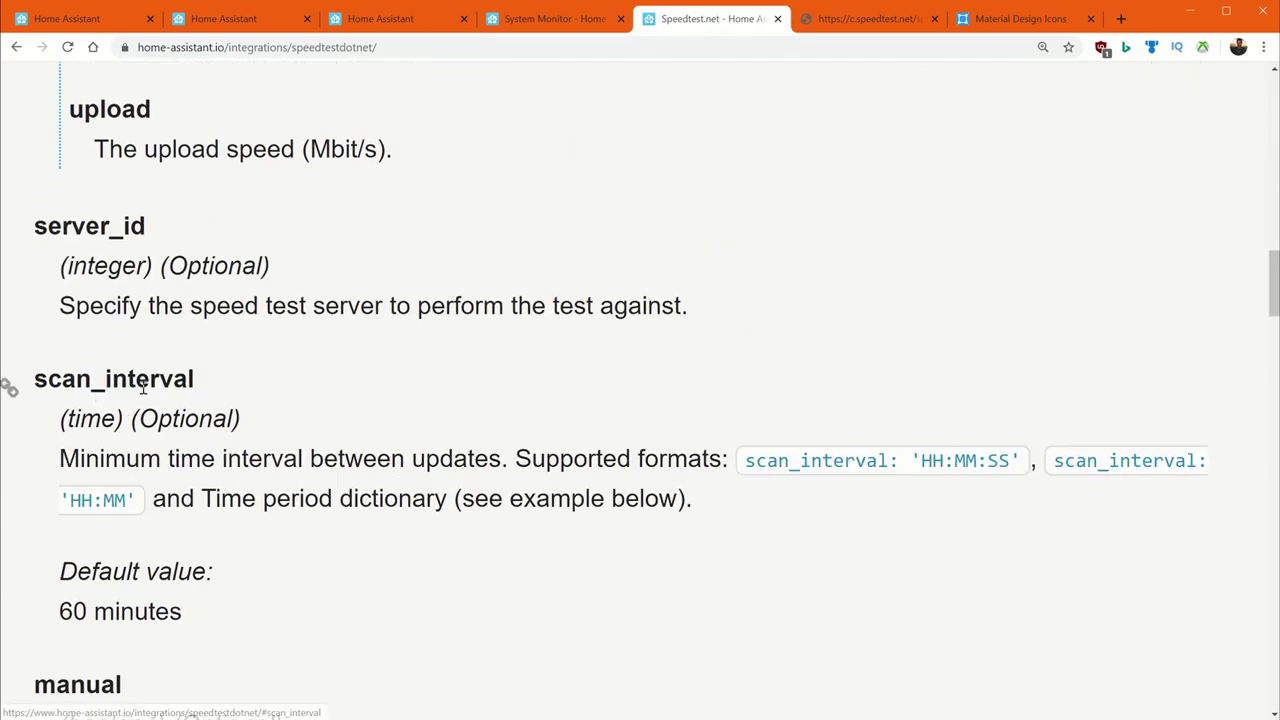
scroll(150, 480, down, 1)
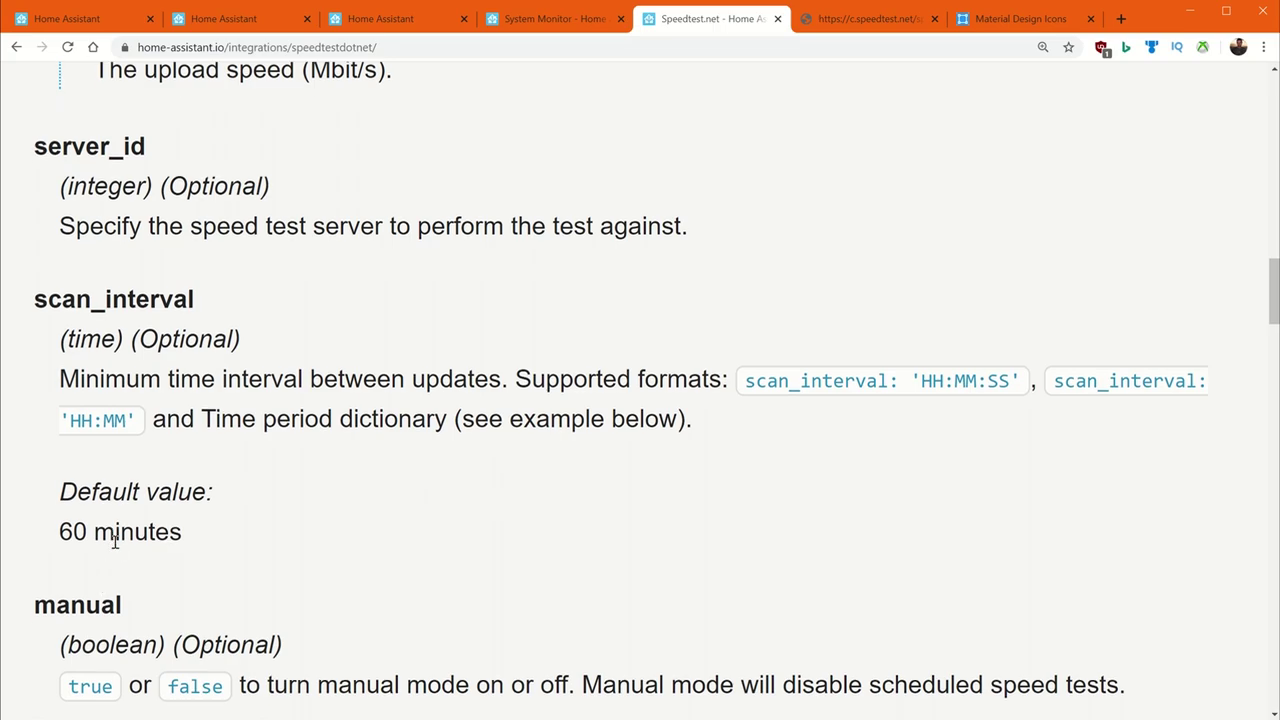
key(ctrl+Page_Up)
scroll(483, 283, up, 4)
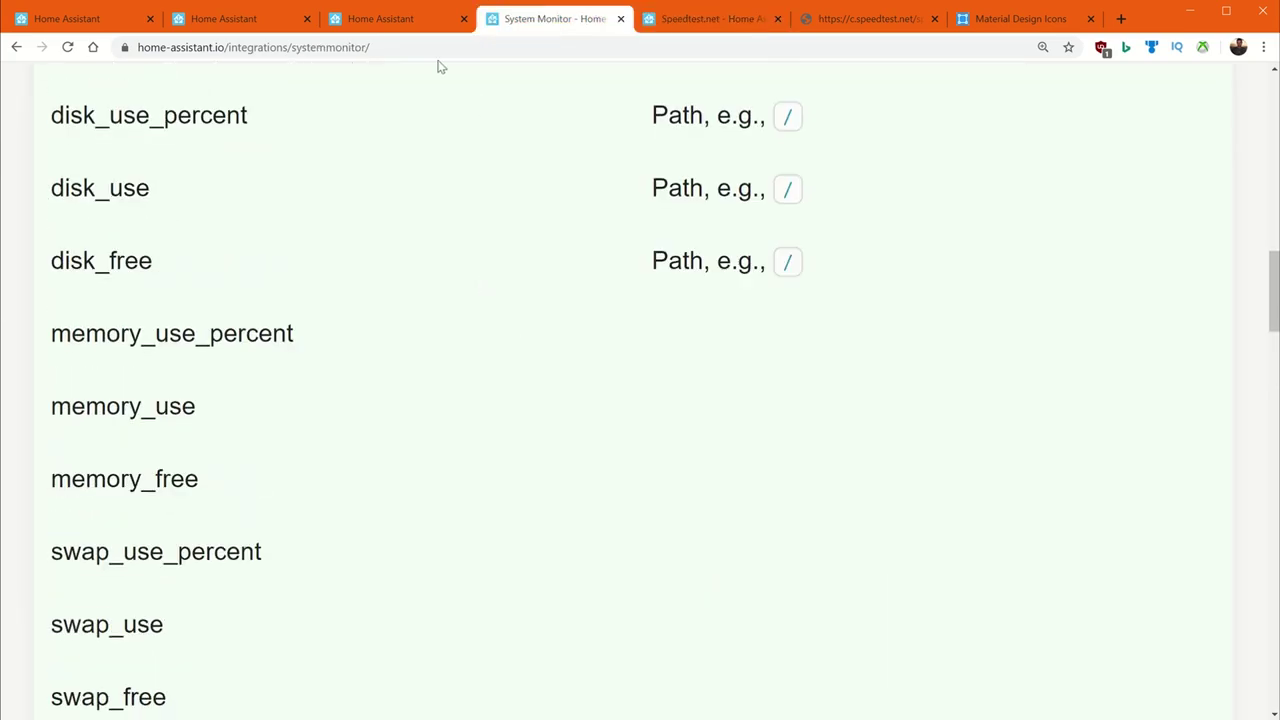
Check the manual option in the Speedtest.net documentation and call the speedtestdotnet.speedtest service from Developer Tools.
click(414, 18)
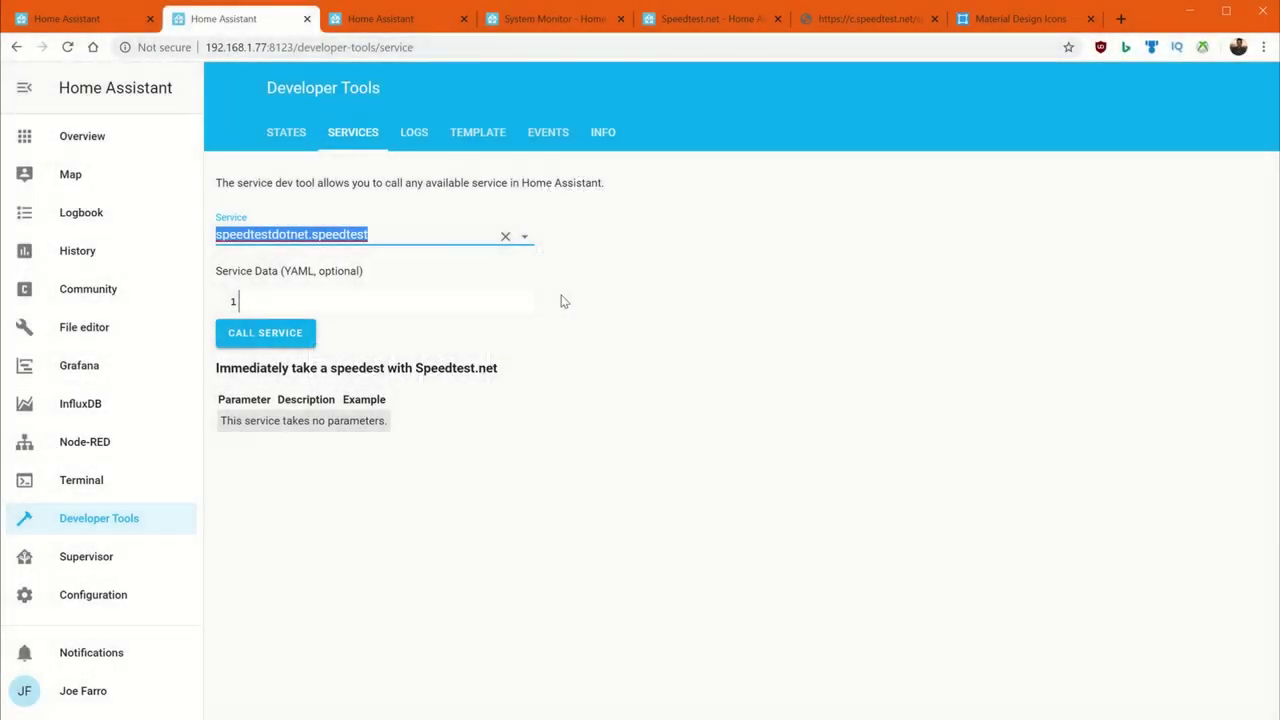
click(272, 338)
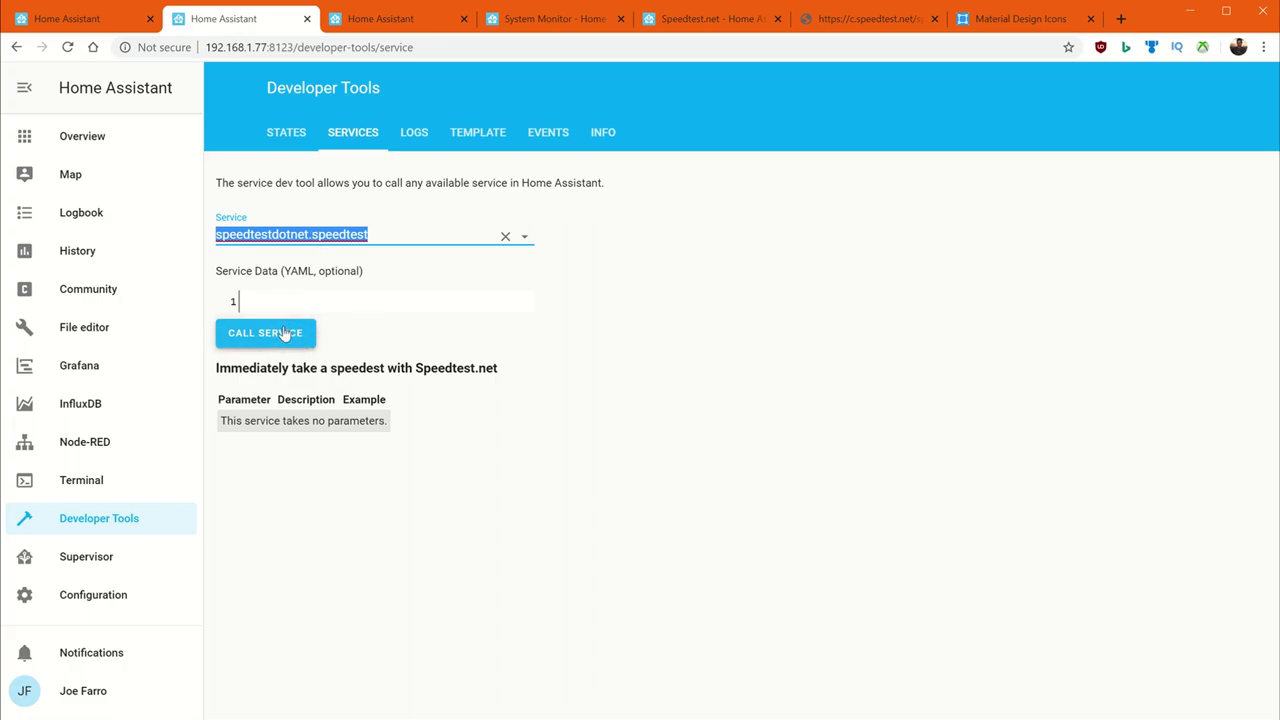
click(657, 28)
scroll(443, 477, down, 4)
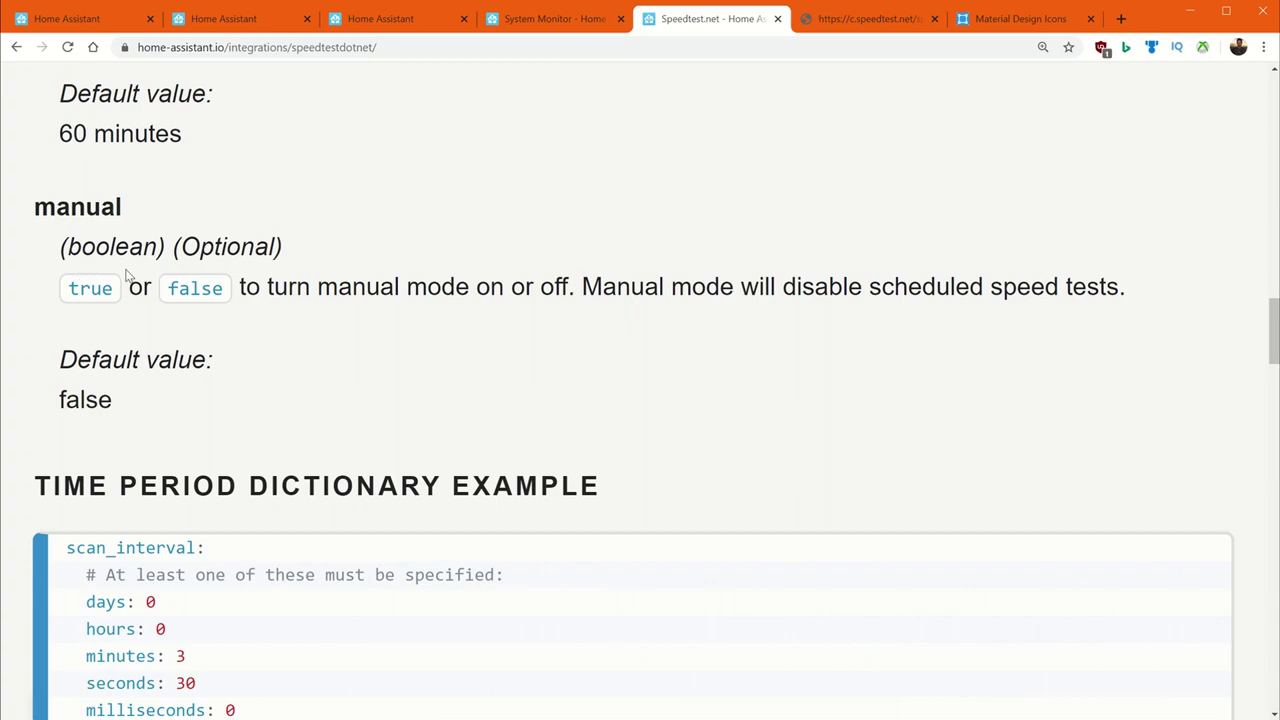
click(240, 19)
click(424, 329)
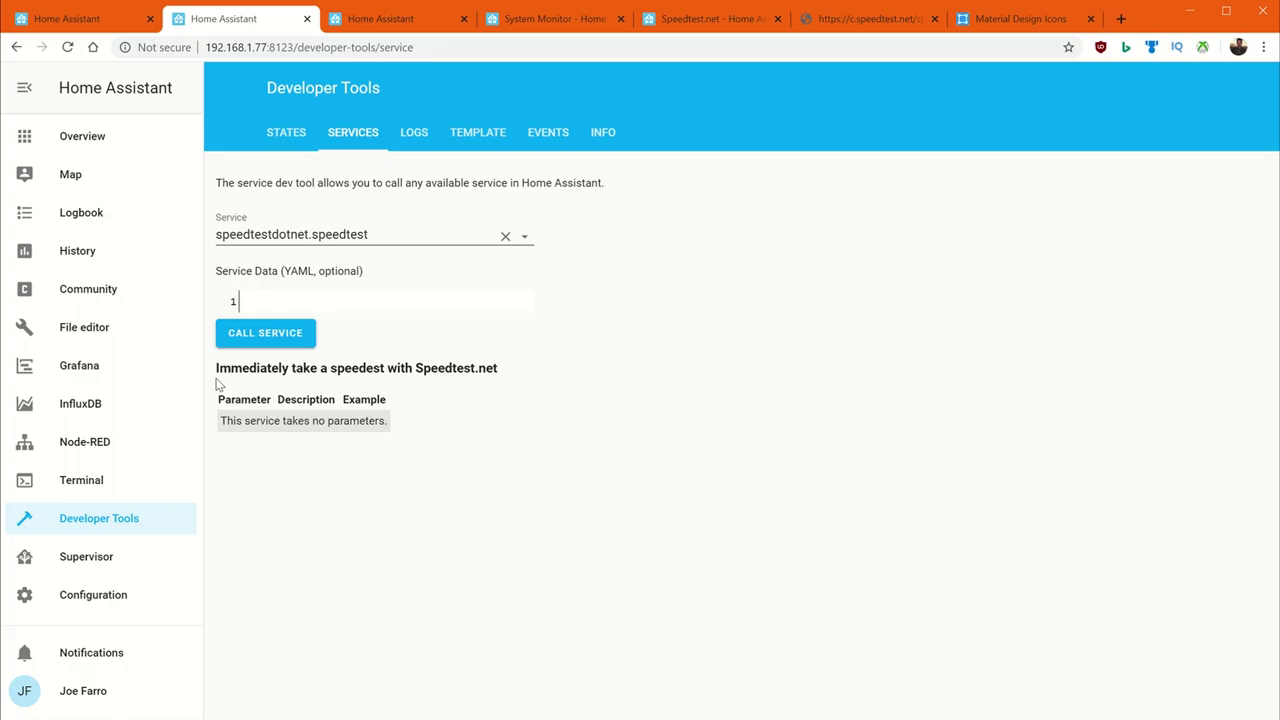
click(293, 334)
Open the entity states in Developer Tools and search the entities for "disk".
click(298, 128)
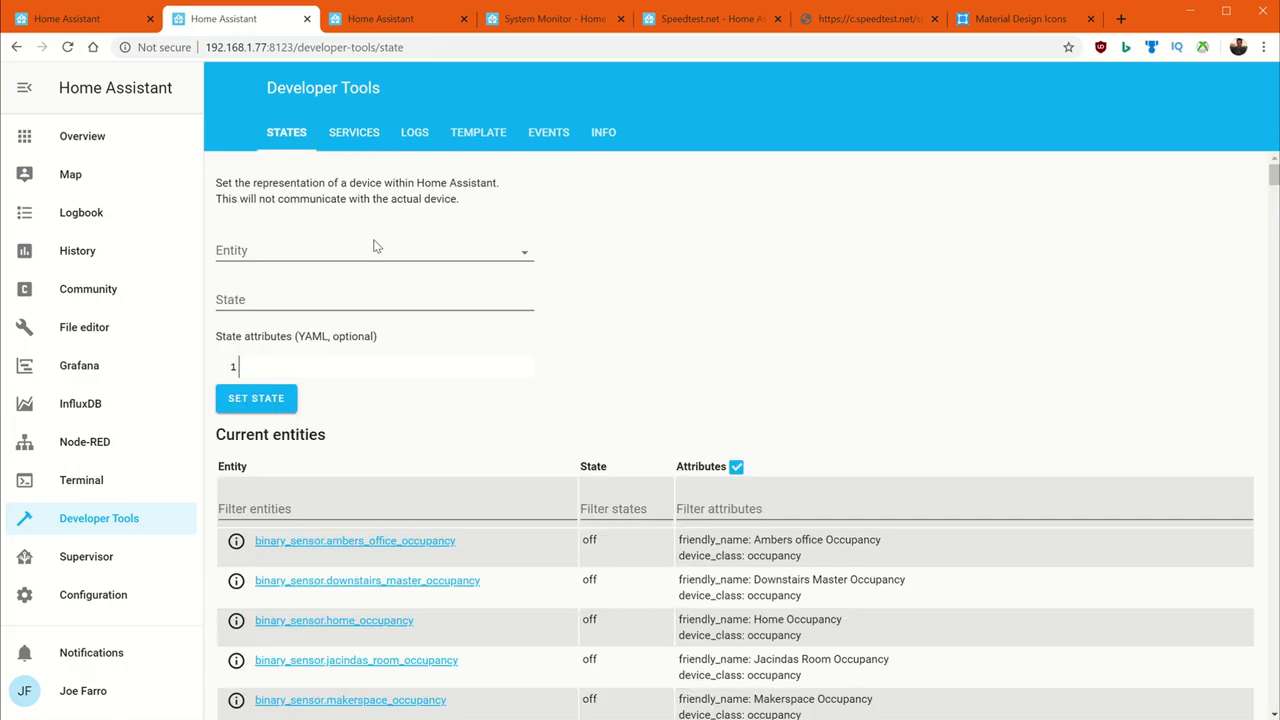
click(371, 247)
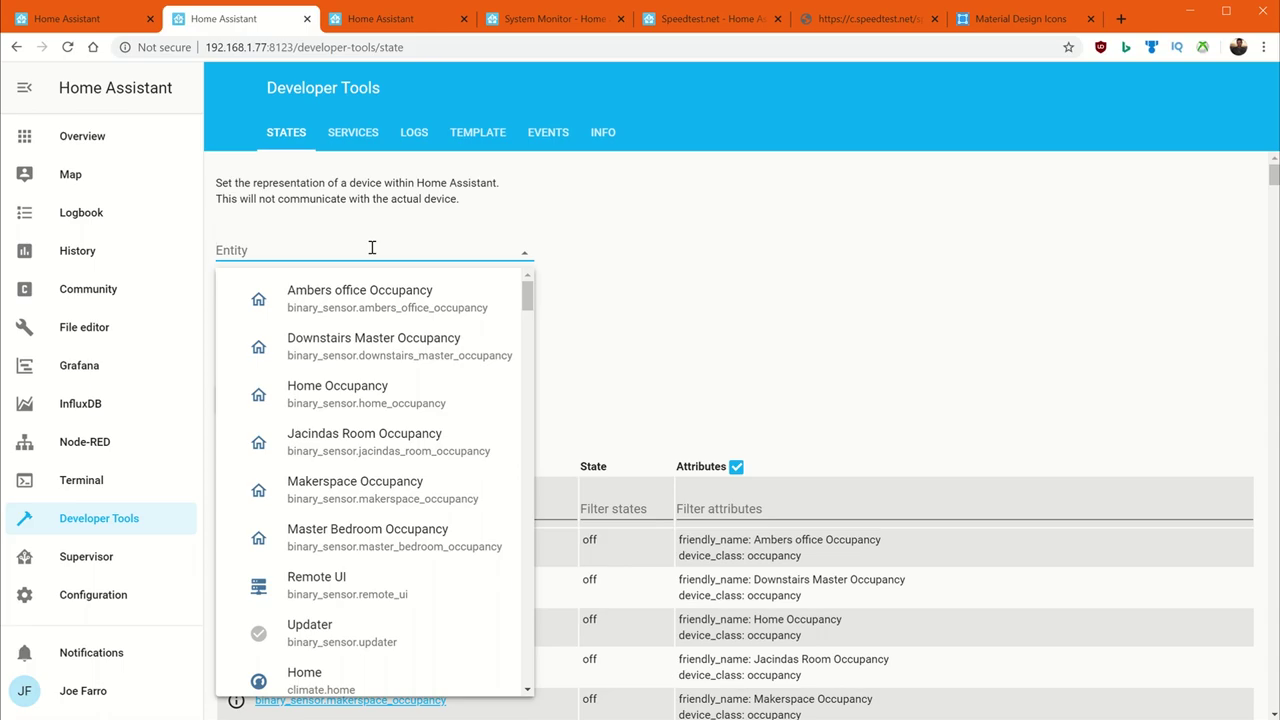
text(a)
key(BackSpace)
text(disk)
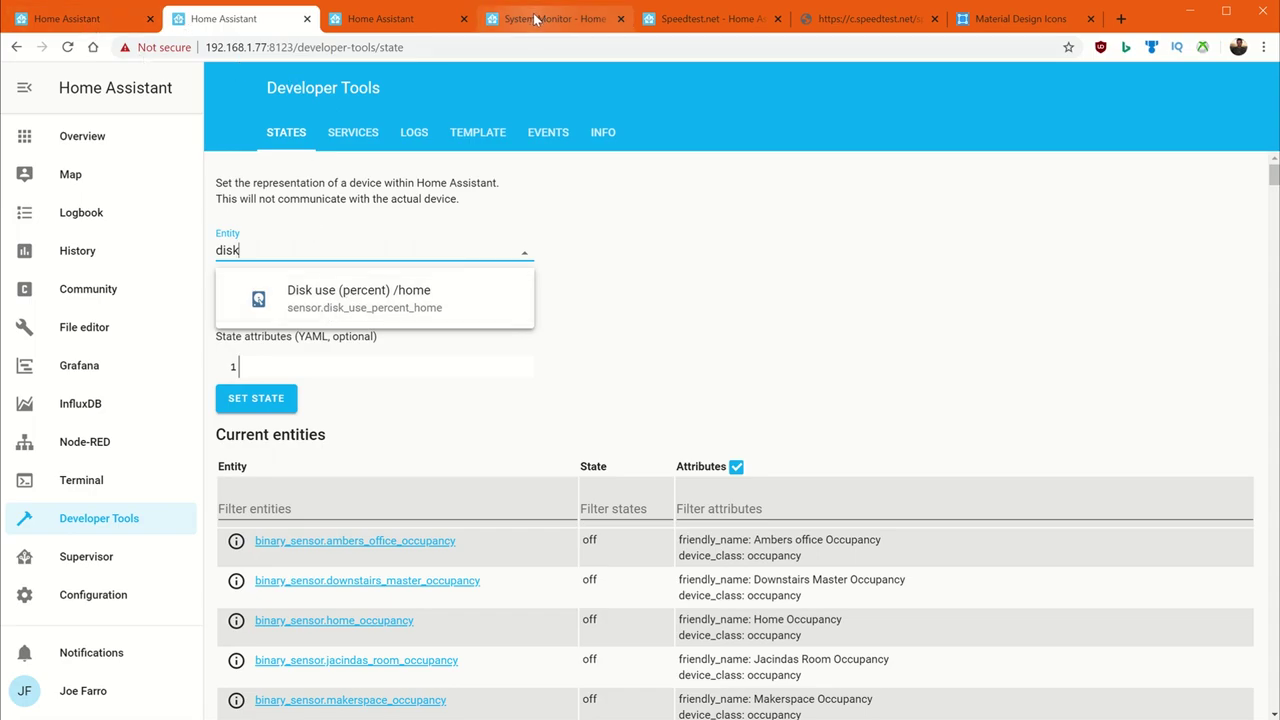
Replace the entity search with "proce" to look up the processor sensor.
double_click(319, 248)
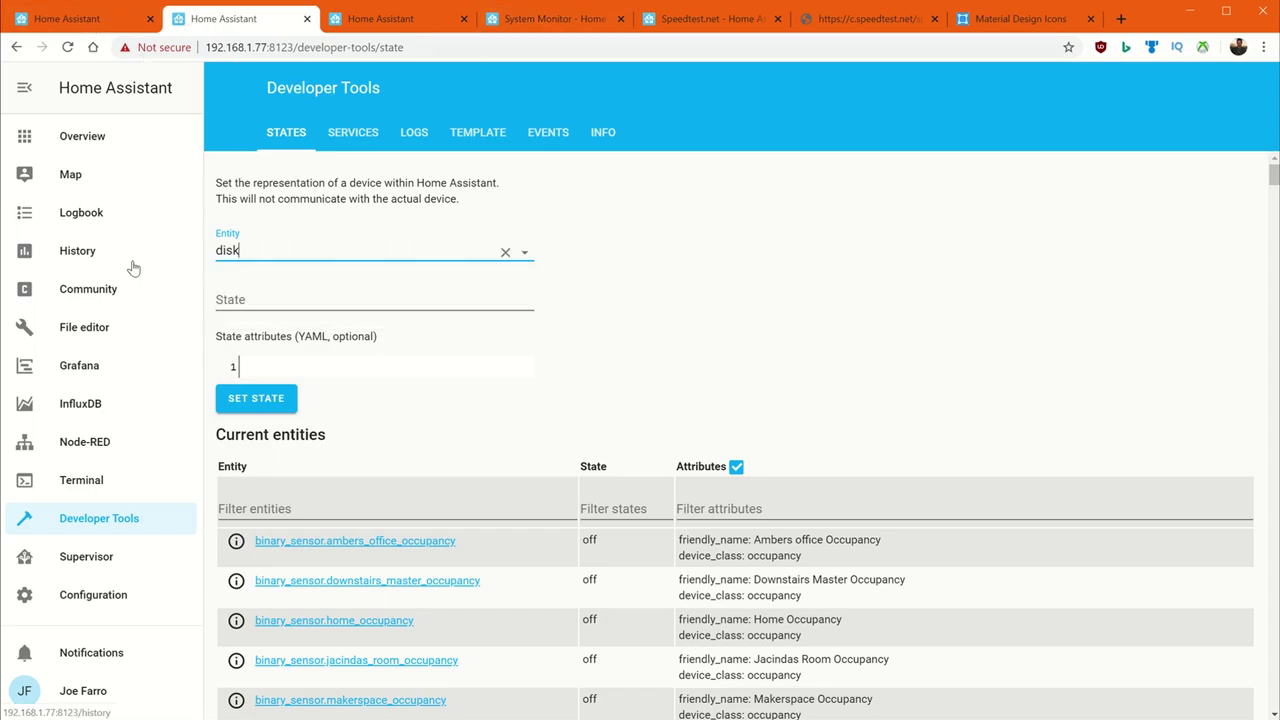
text(proces)
key(BackSpace)
key(BackSpace)
key(BackSpace)
key(BackSpace)
key(BackSpace)
key(BackSpace)
key(BackSpace)
key(BackSpace)
key(BackSpace)
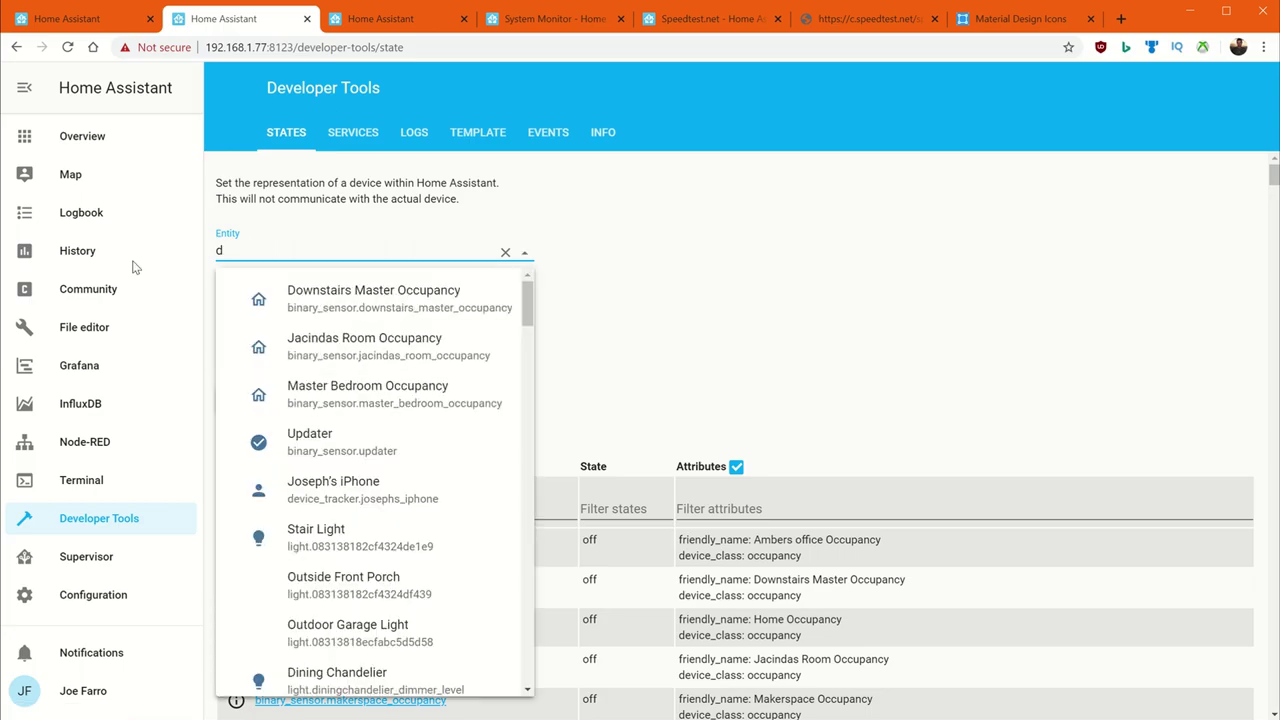
text(proce)
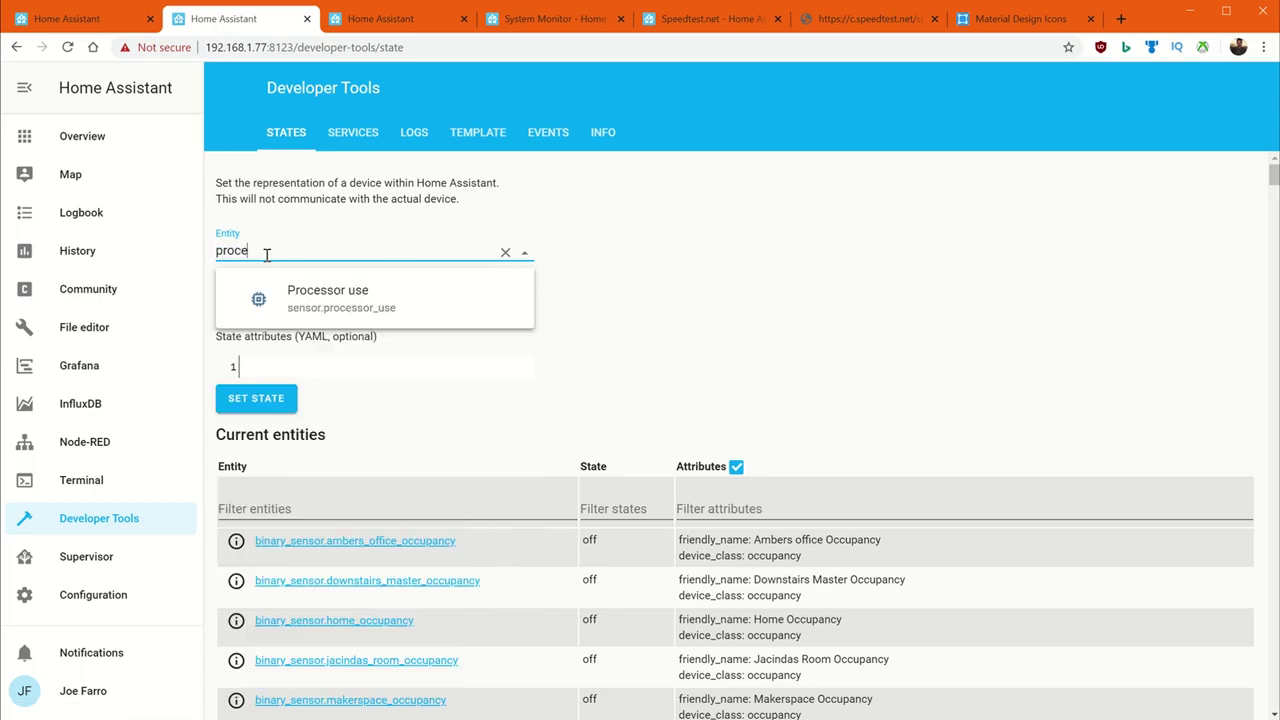
key(Escape)
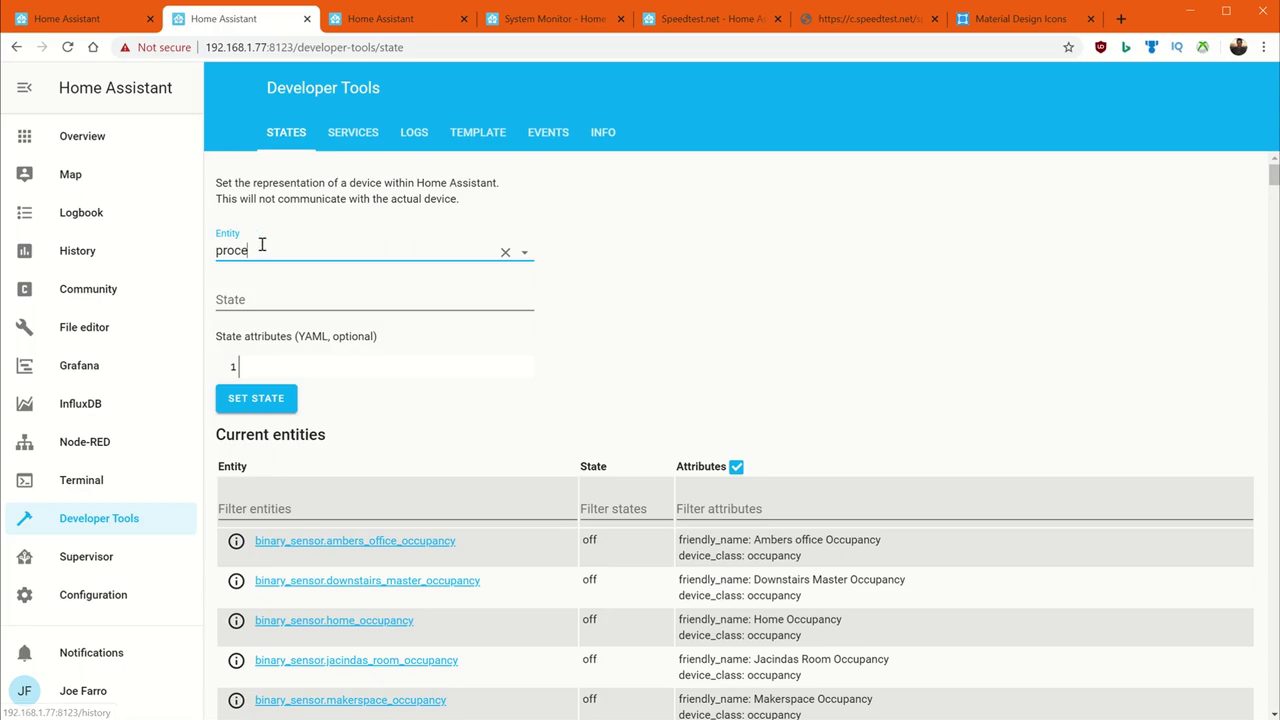
Search the entities for "mem" to look up the memory sensor, and clear the entity field.
drag(258, 248, 213, 259)
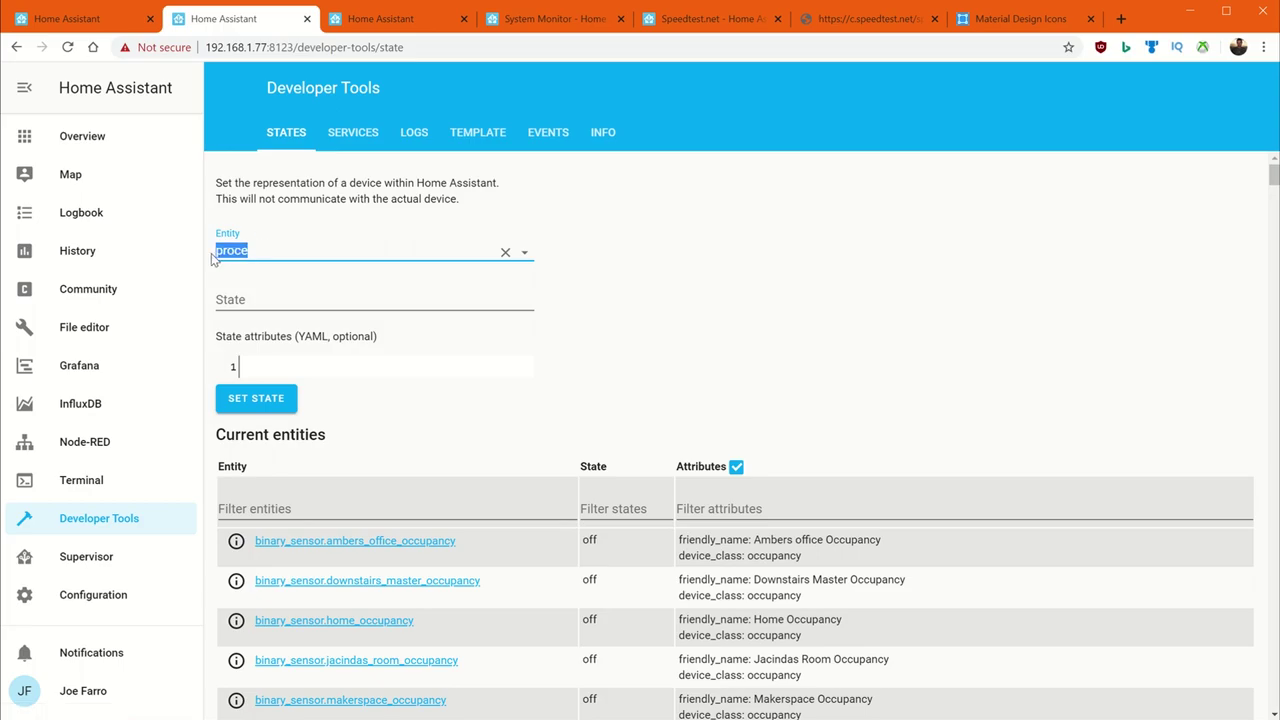
text(mem)
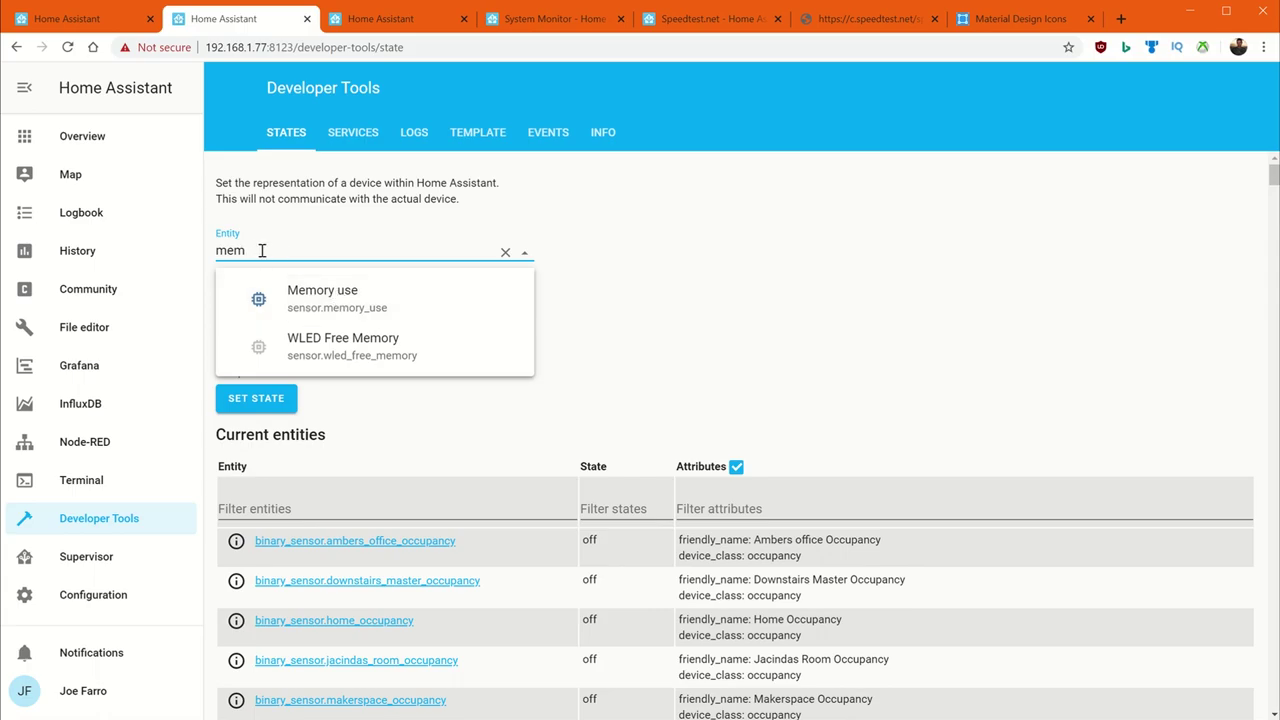
drag(248, 250, 214, 248)
key(Escape)
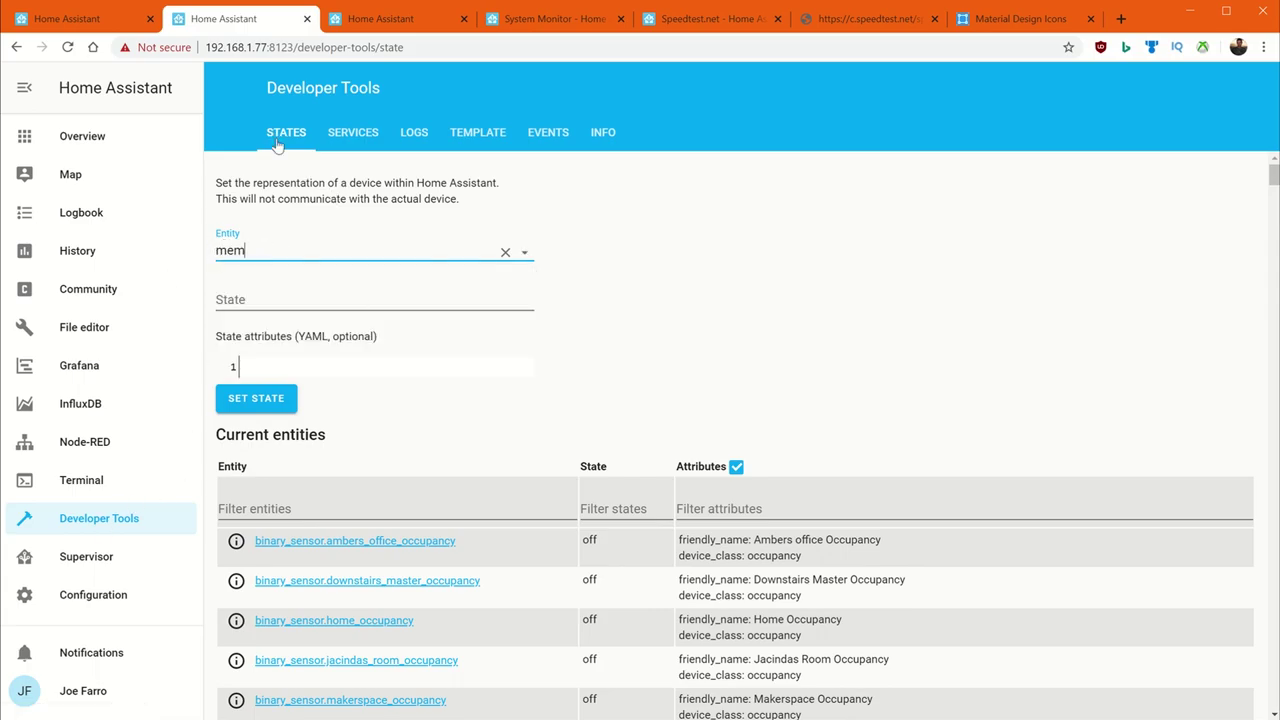
drag(252, 249, 213, 253)
key(BackSpace)
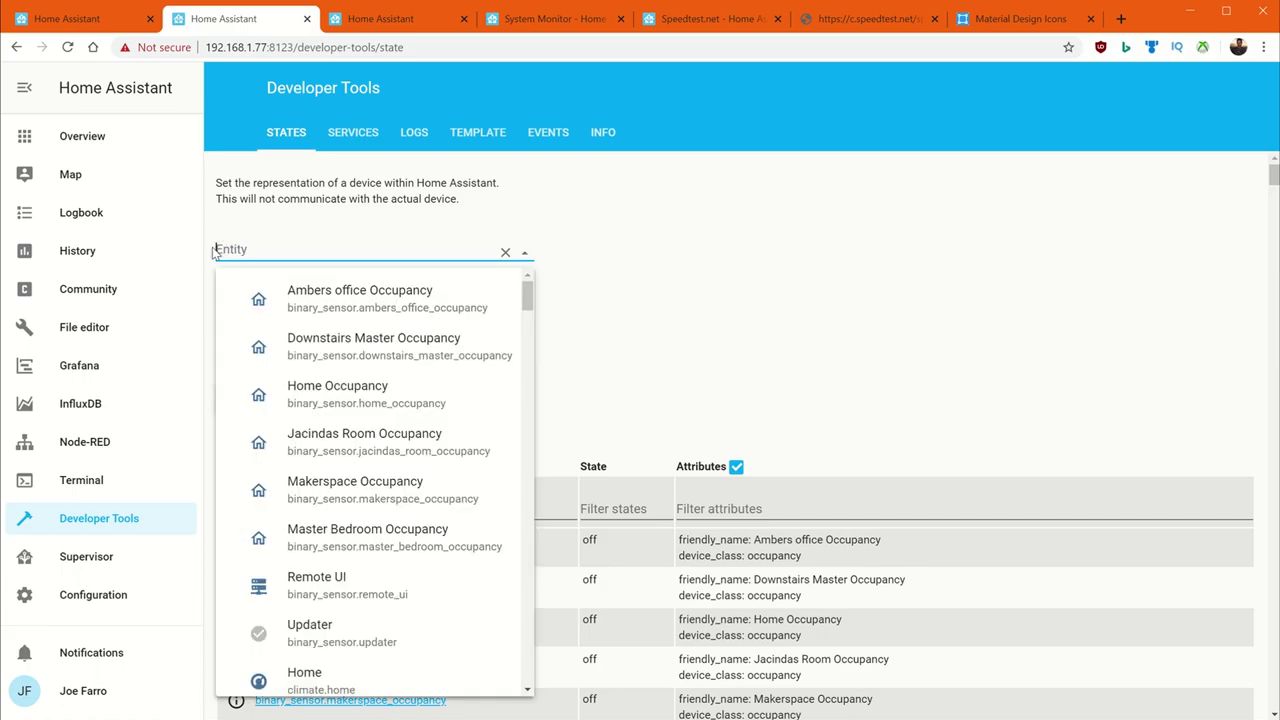
click(627, 212)
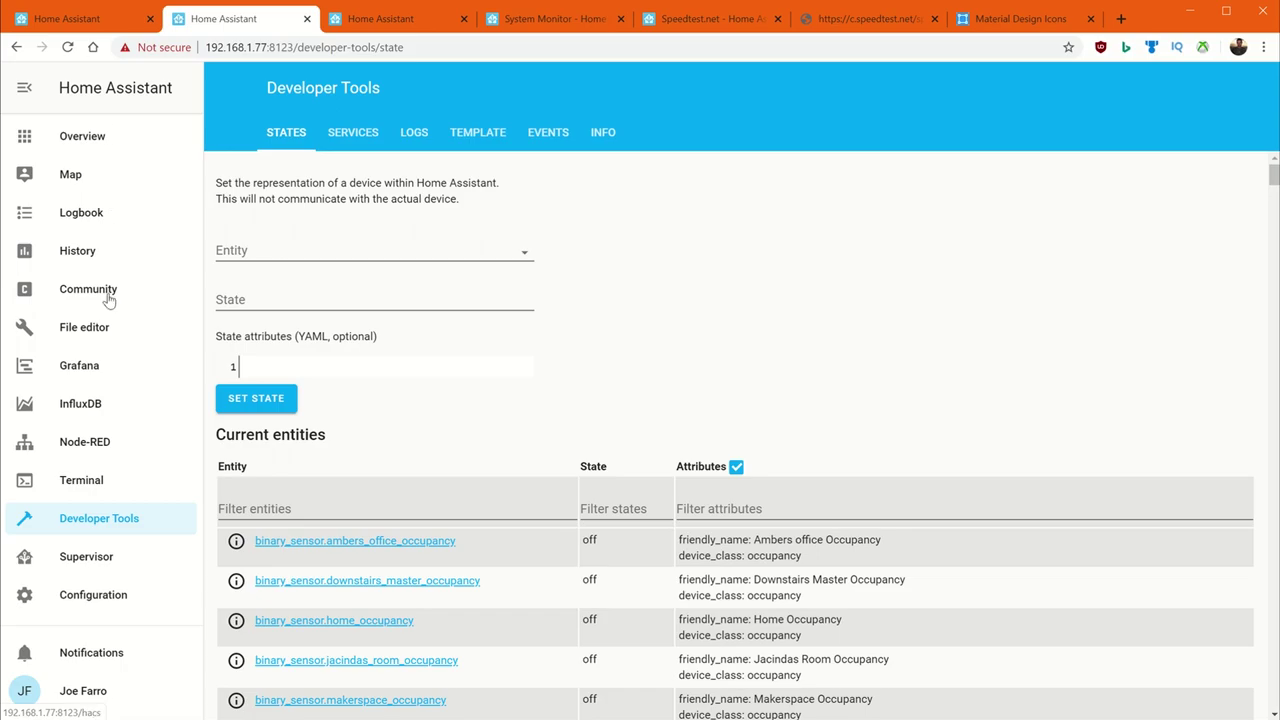
Open the System Status view of the Overview dashboard and put the dashboard into UI configuration mode.
click(127, 150)
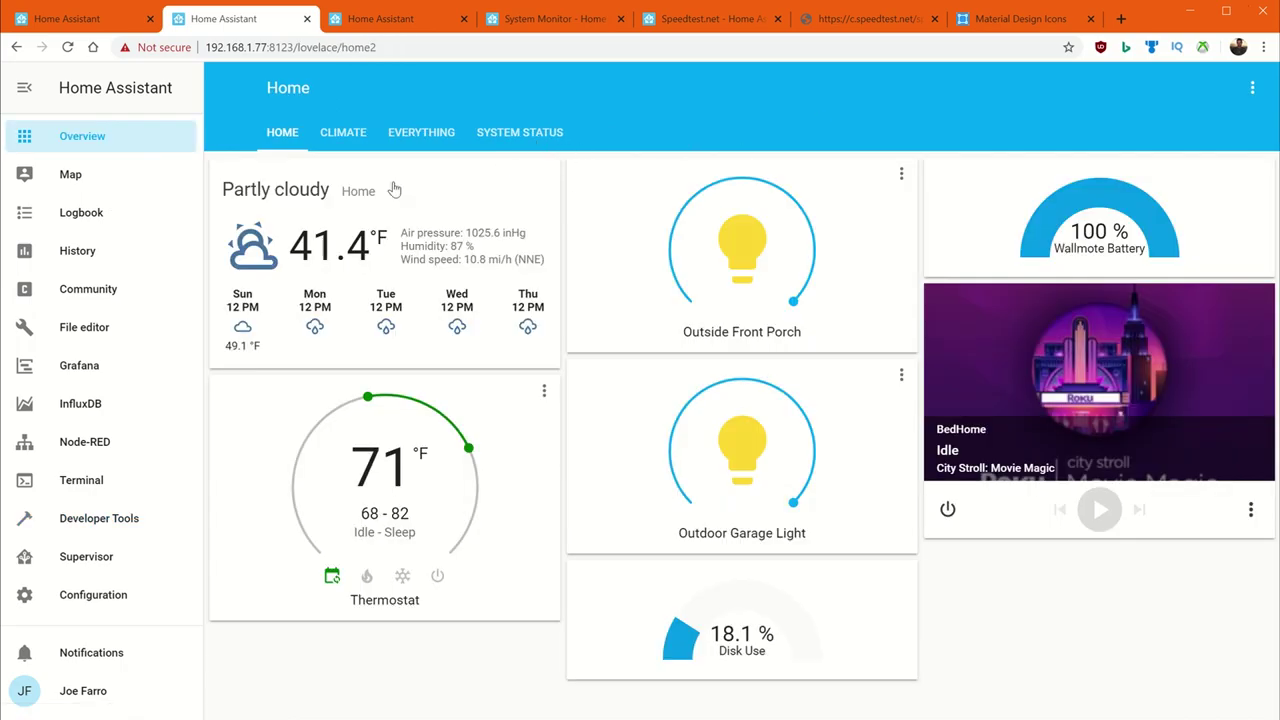
click(490, 137)
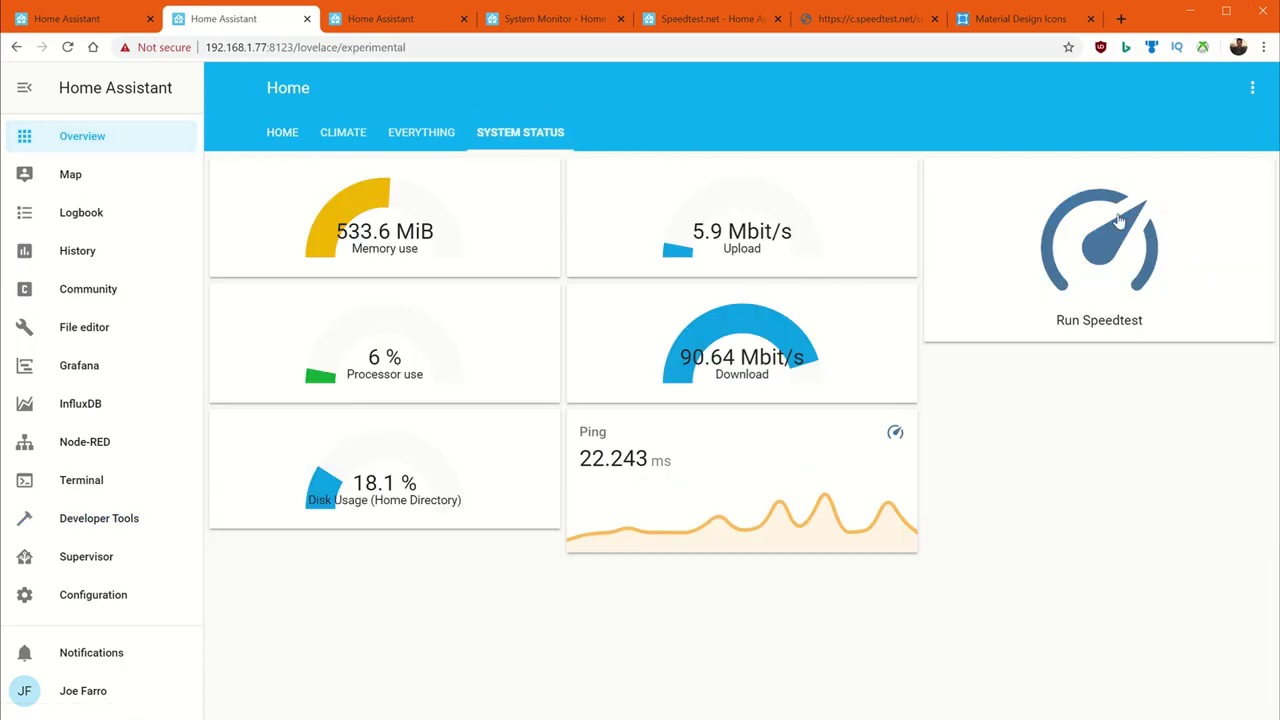
click(1252, 88)
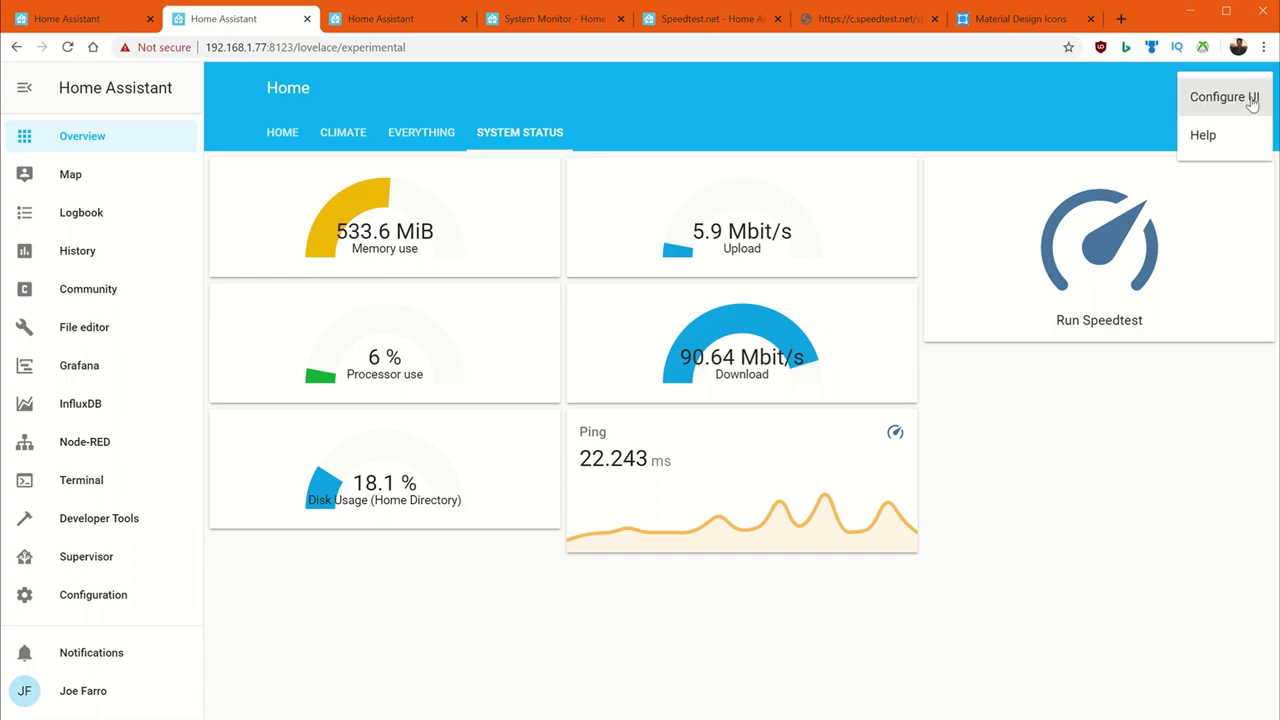
click(1232, 100)
Add a new dashboard view titled "System Monitor Demo" and save it.
click(679, 133)
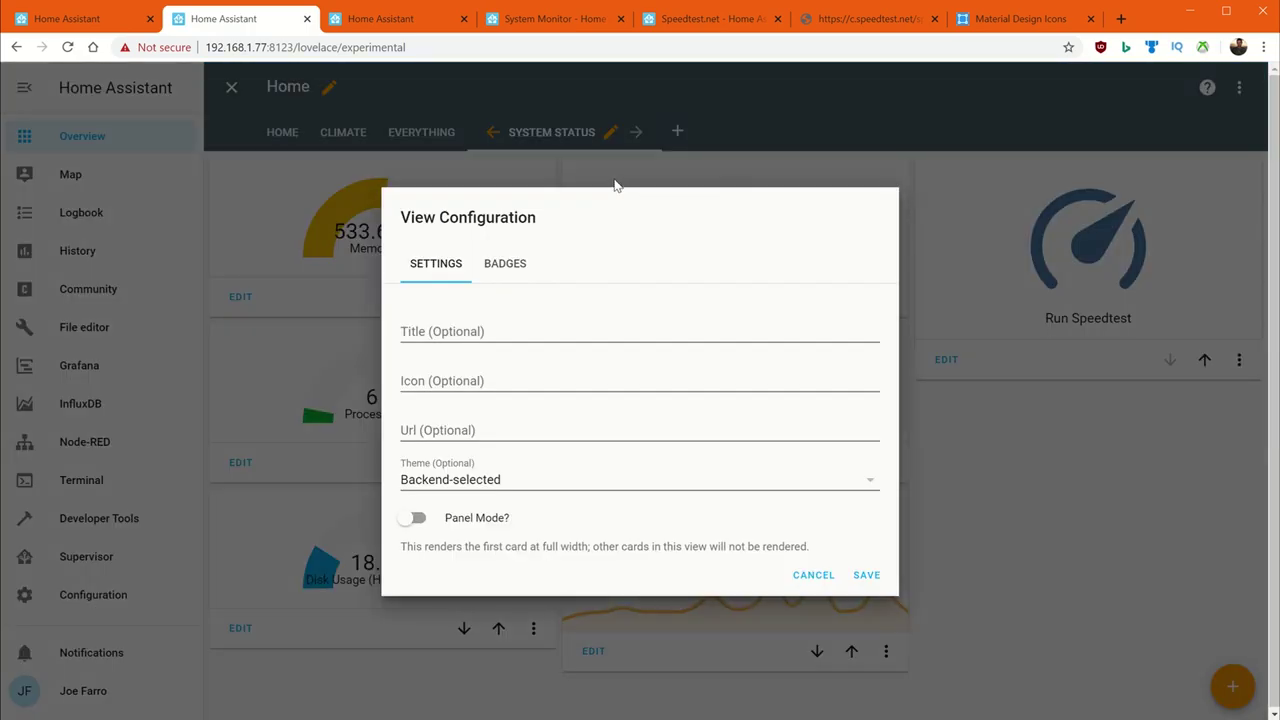
click(506, 332)
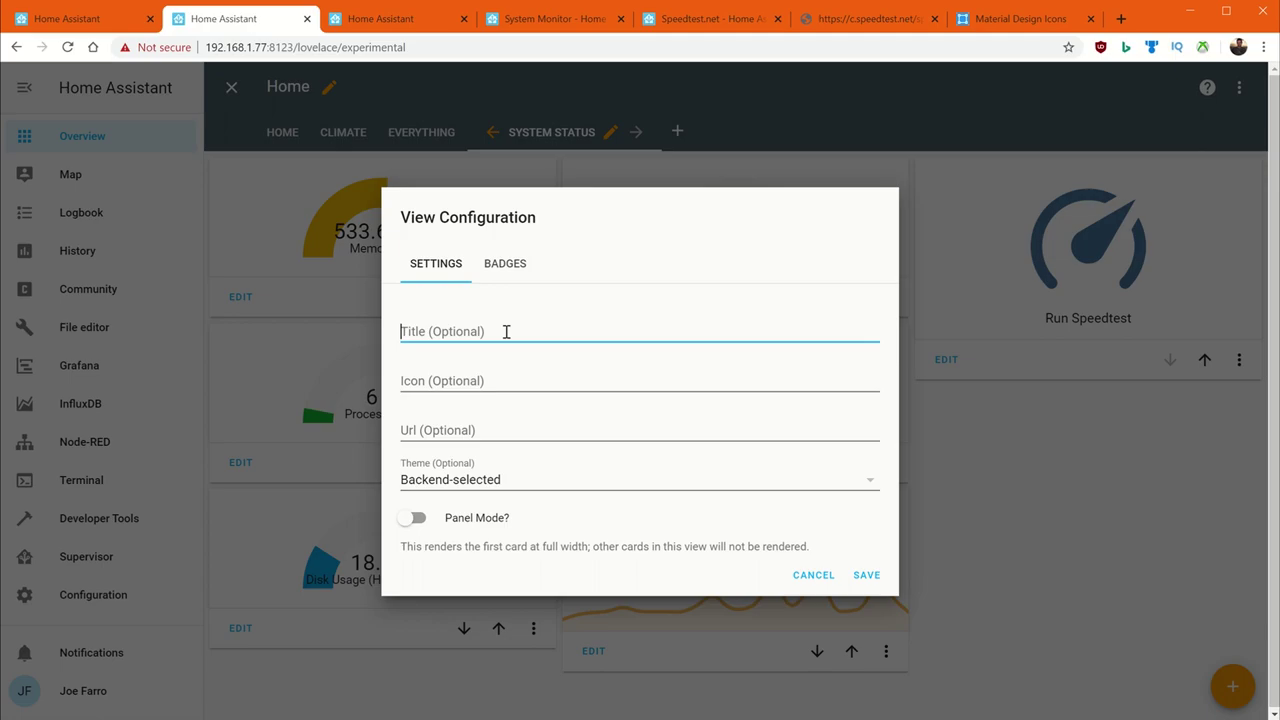
text(System Monitor )
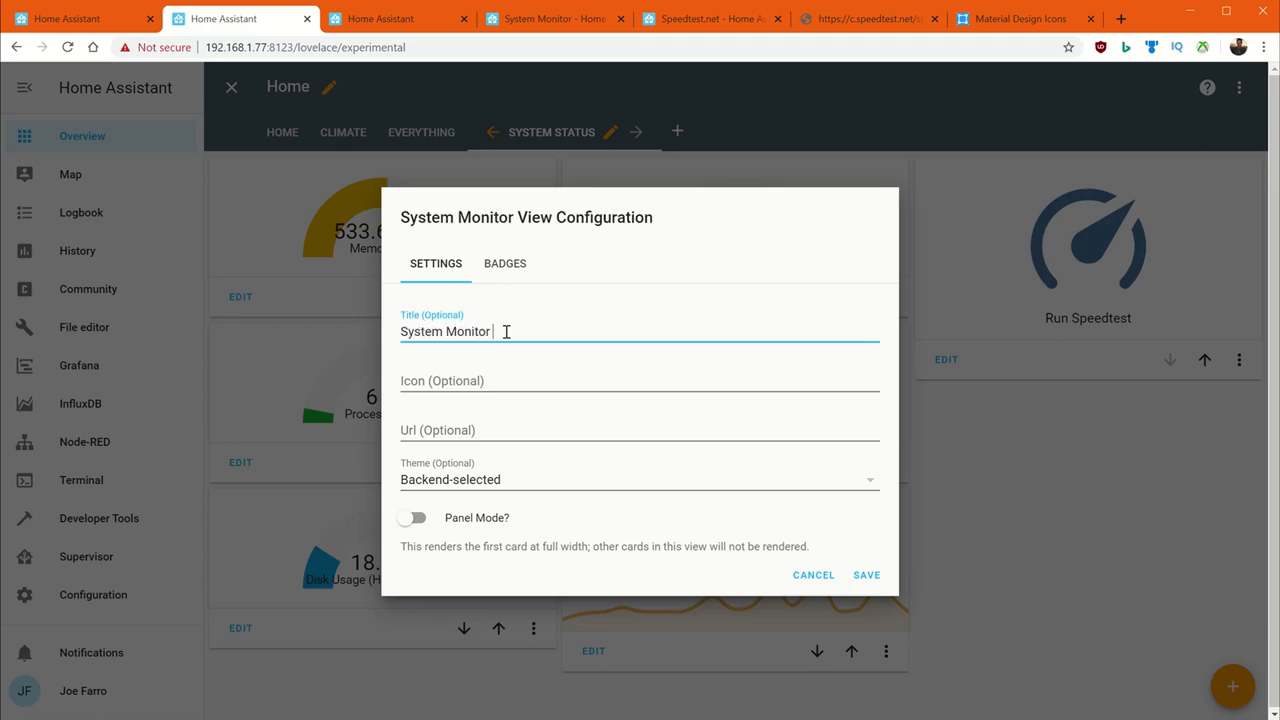
text(Demo)
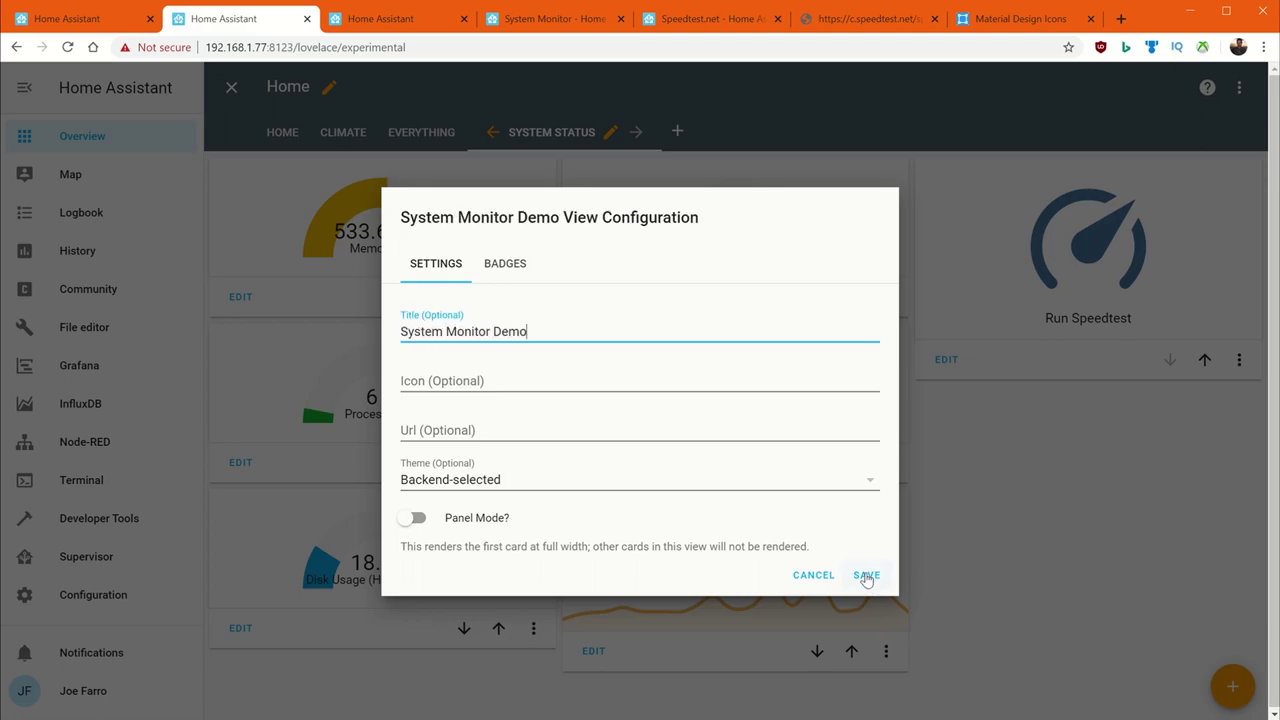
click(866, 577)
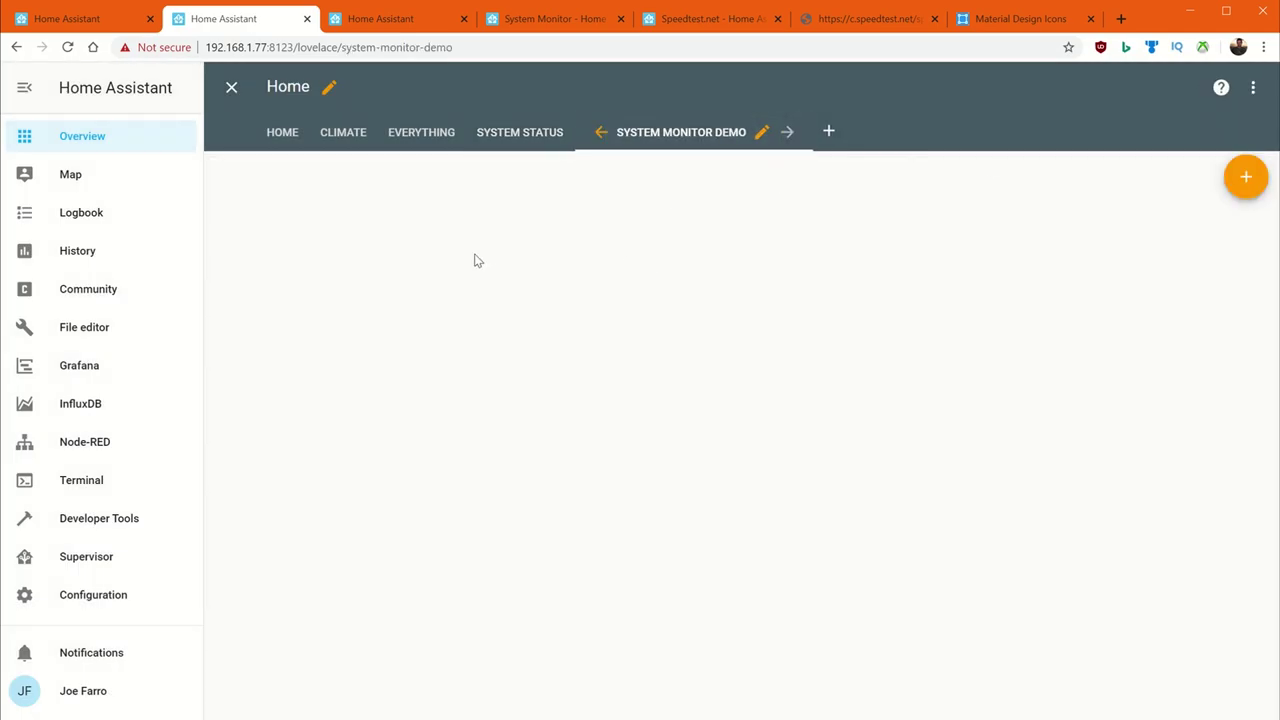
Add a gauge card to the System Monitor Demo view for sensor.disk_use_percent_home and name it "Disk Usage".
click(1244, 176)
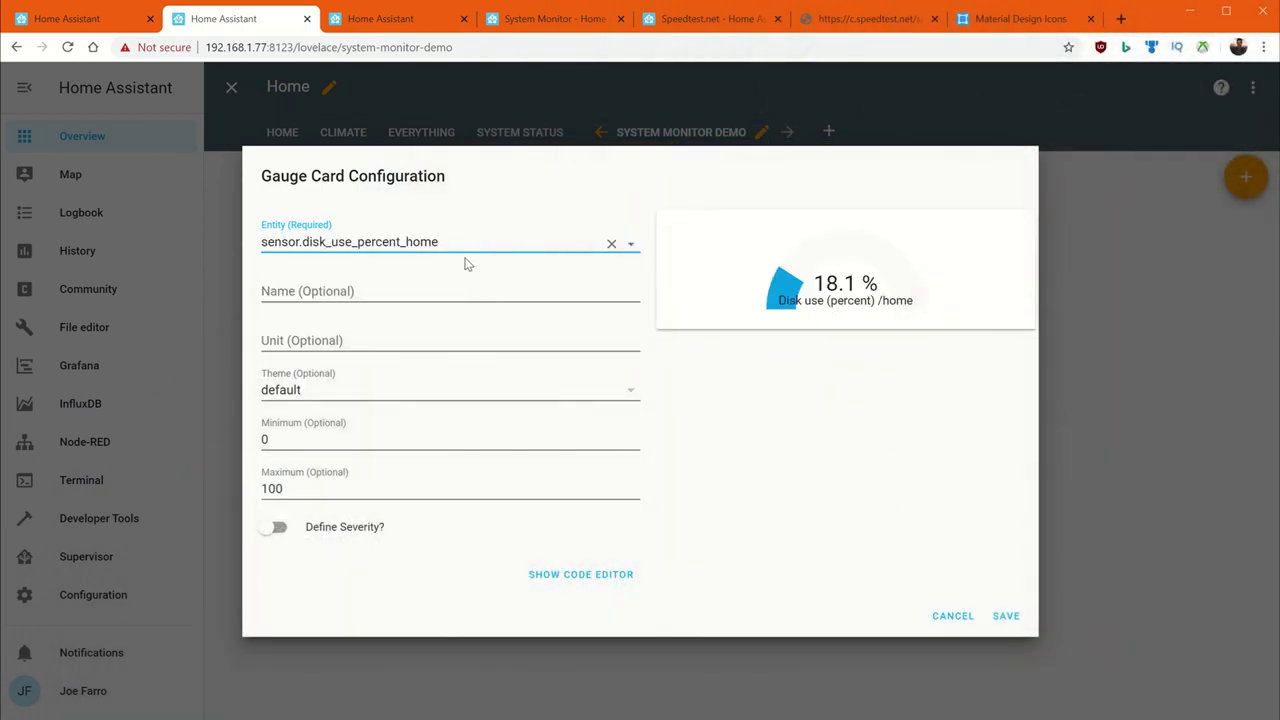
click(395, 288)
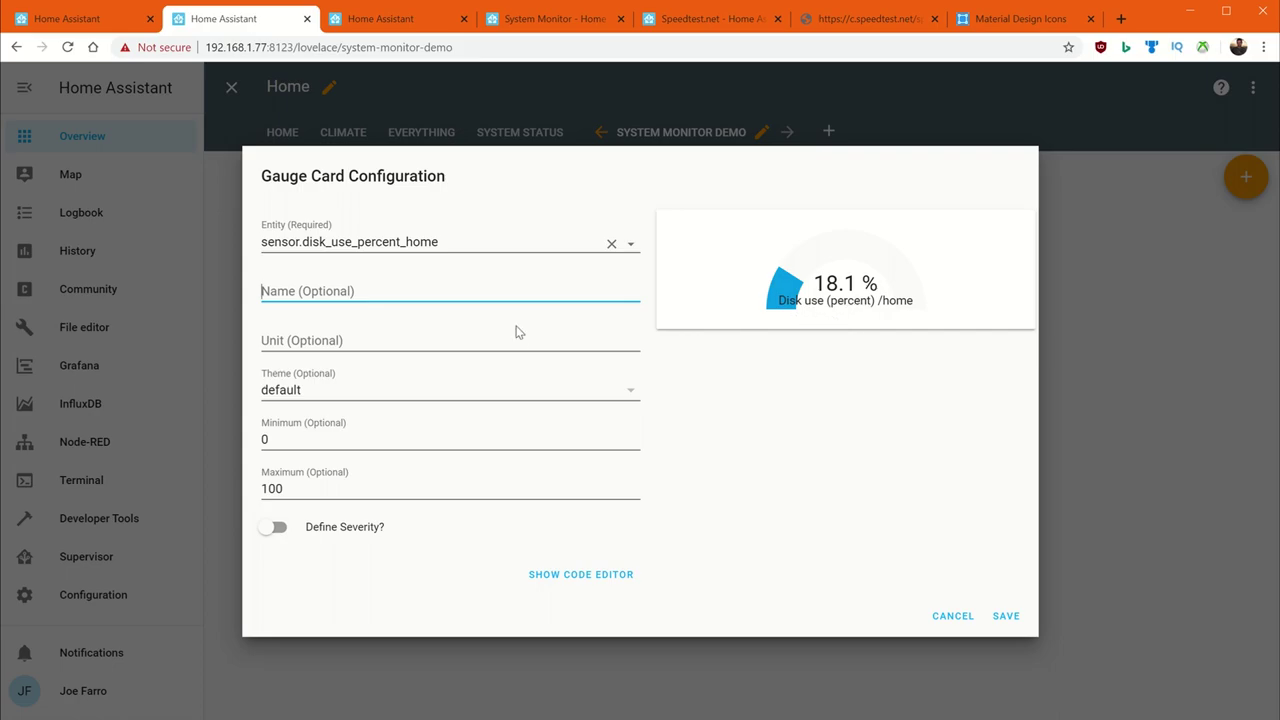
text(Disk Usage)
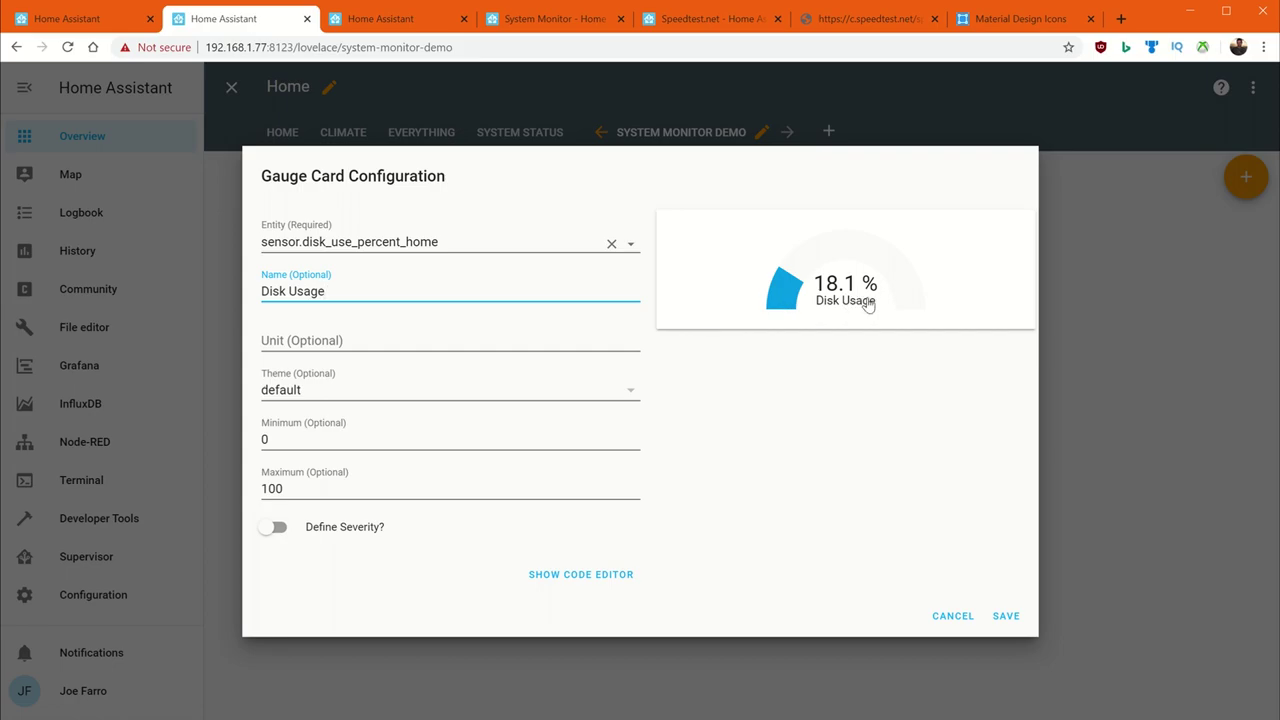
click(326, 345)
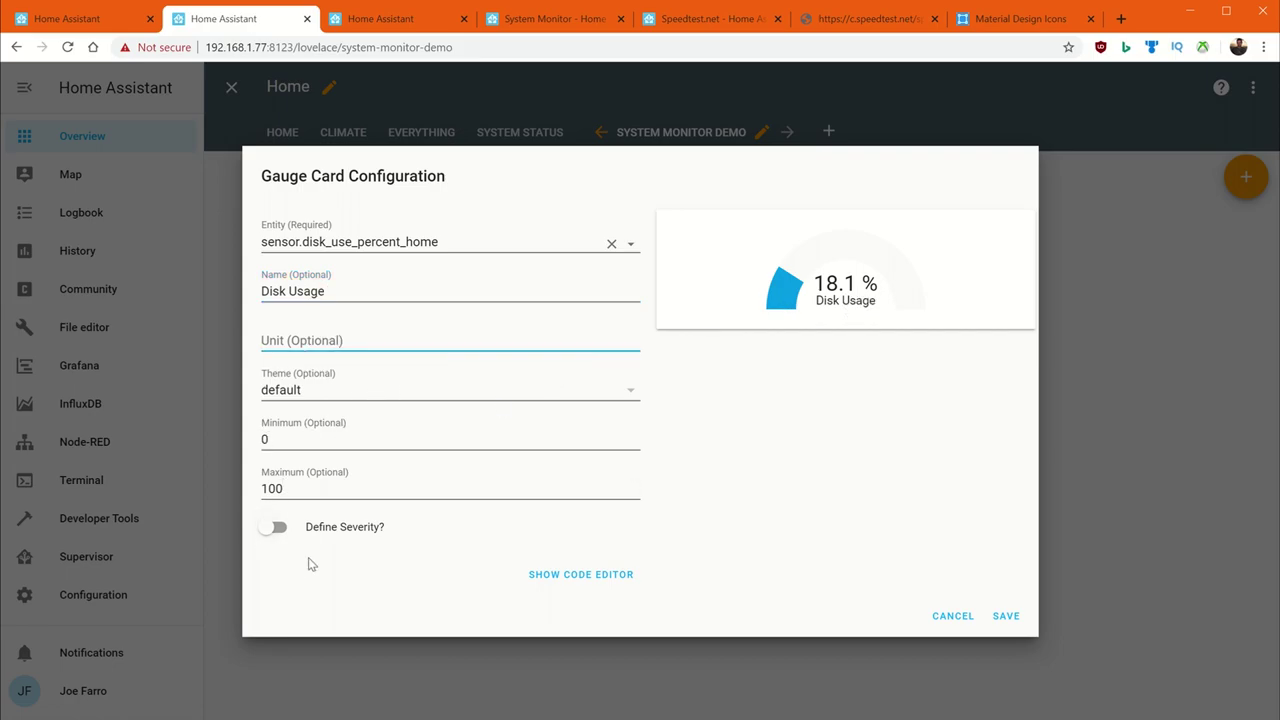
Define the Disk Usage gauge's severity with yellow at 50 and red at 75, and save the card.
click(273, 529)
double_click(297, 612)
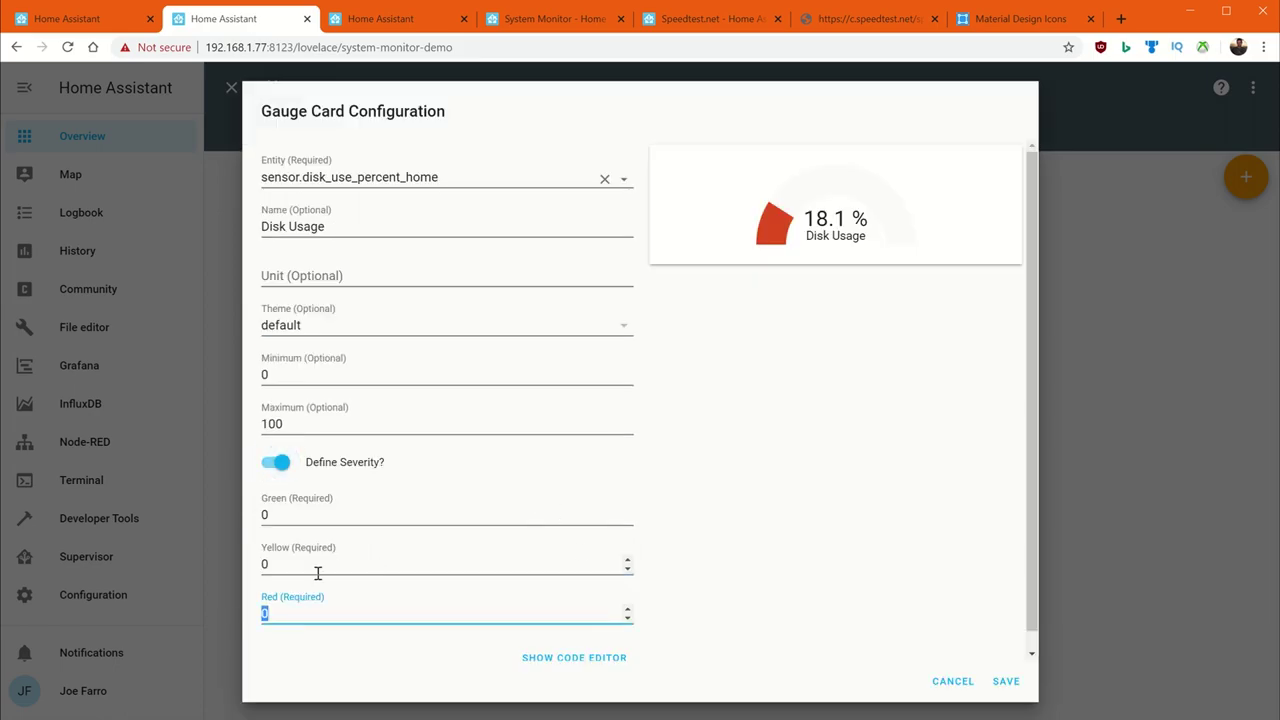
text(75)
double_click(275, 566)
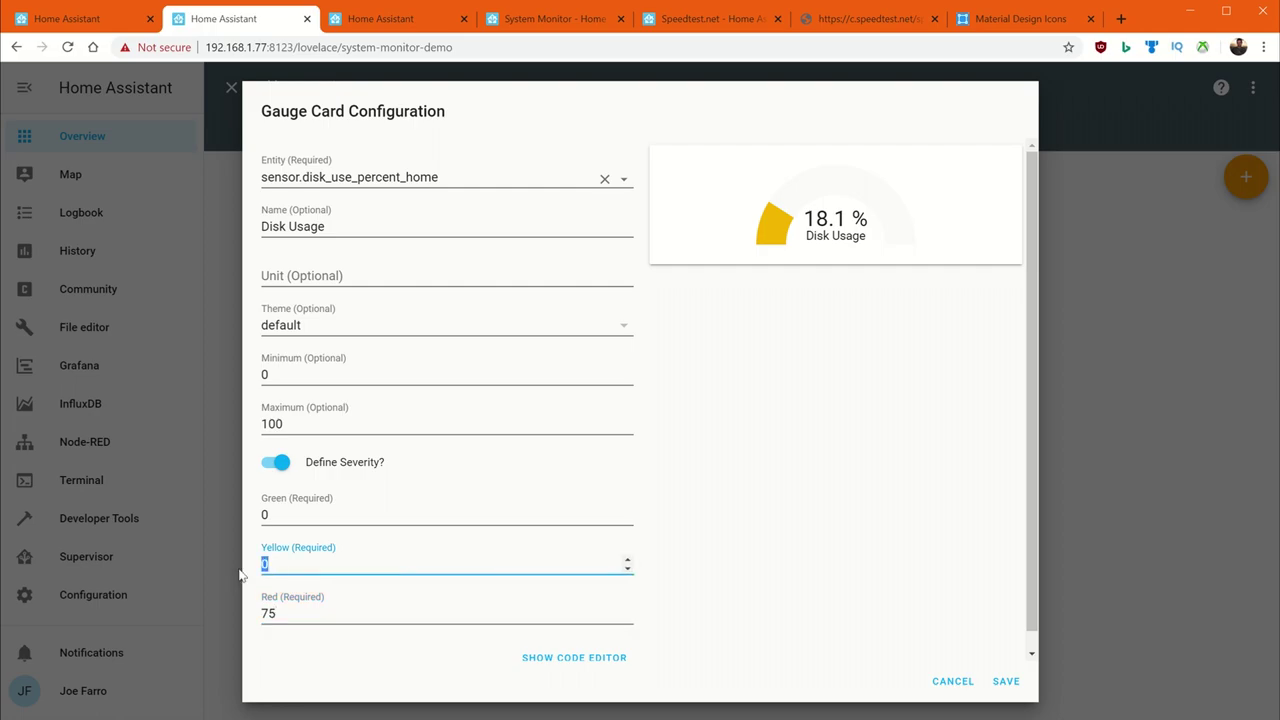
text(50)
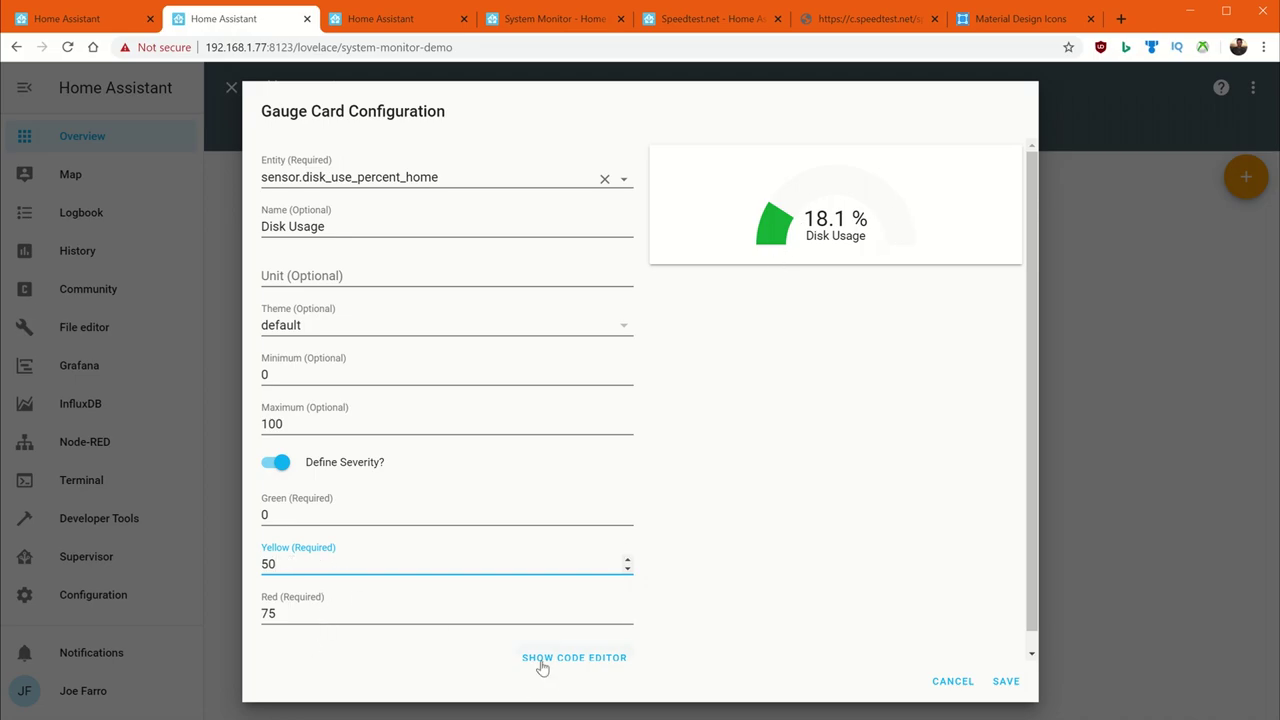
click(1007, 688)
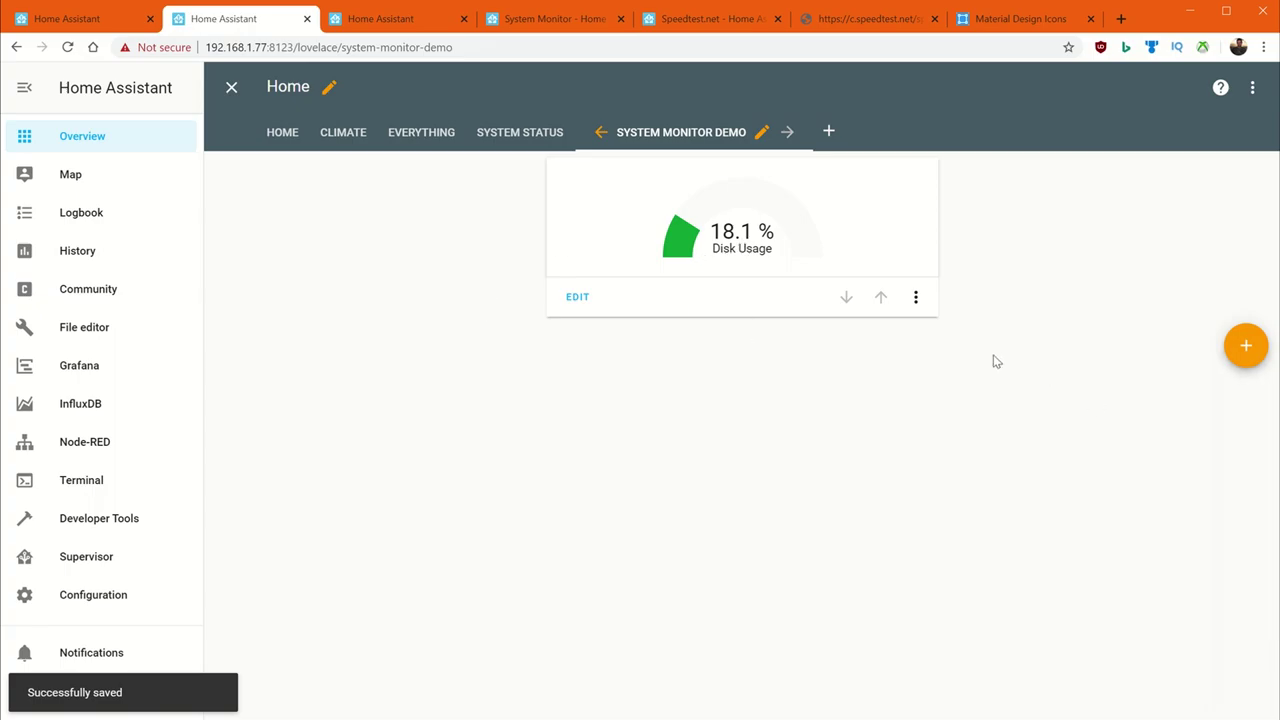
Add gauge cards for the Processor use and Memory use sensors to the System Monitor Demo view.
click(1247, 348)
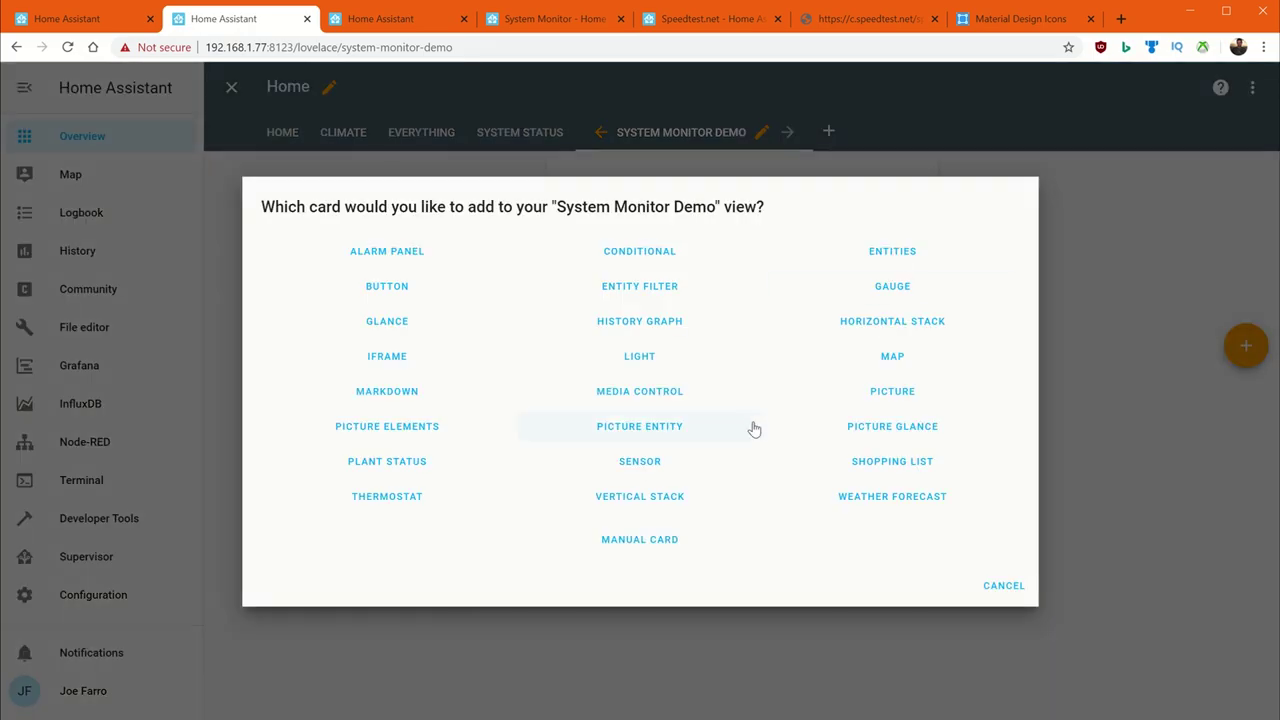
click(908, 291)
click(407, 241)
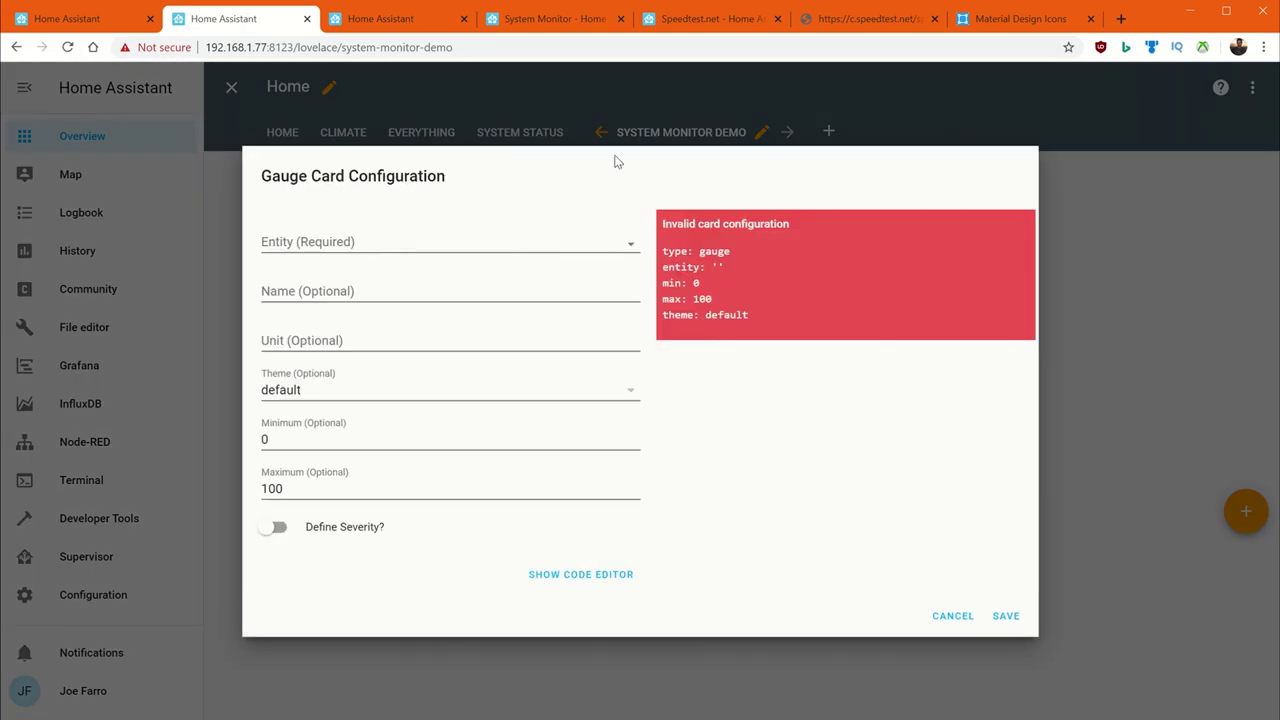
click(494, 251)
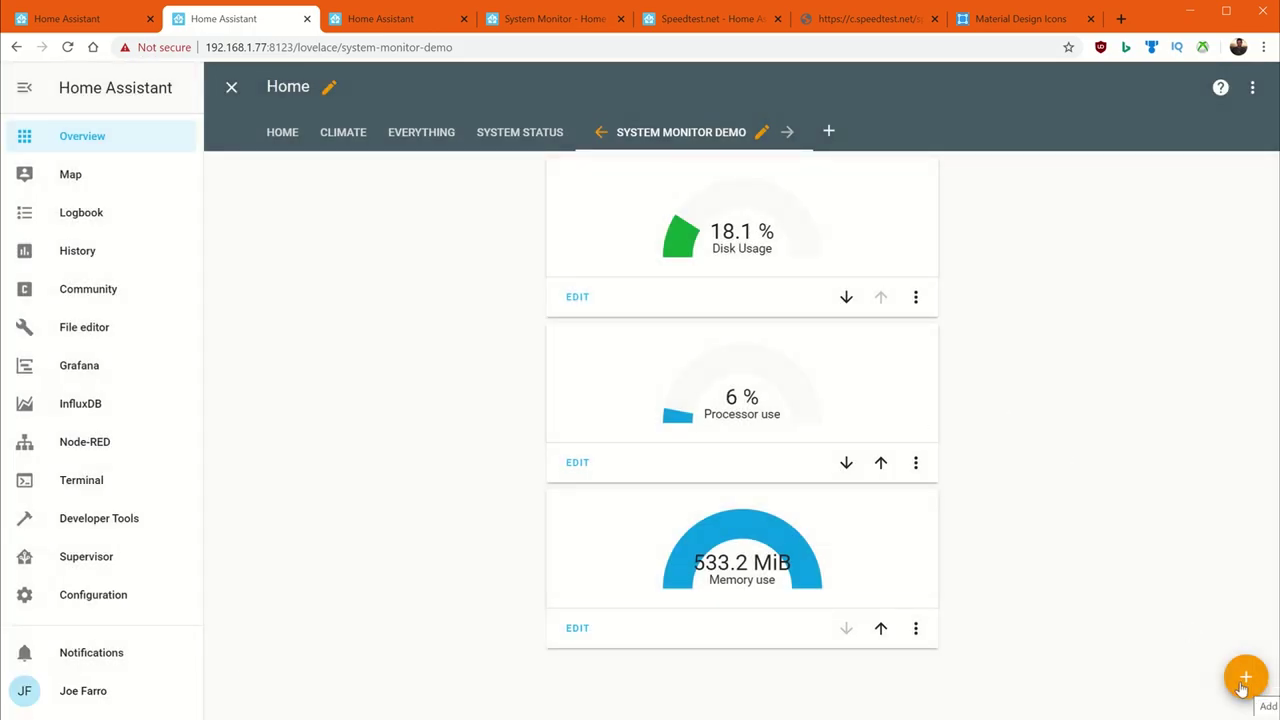
Add a gauge card for sensor.speedtest_download to the view and save it.
click(1245, 678)
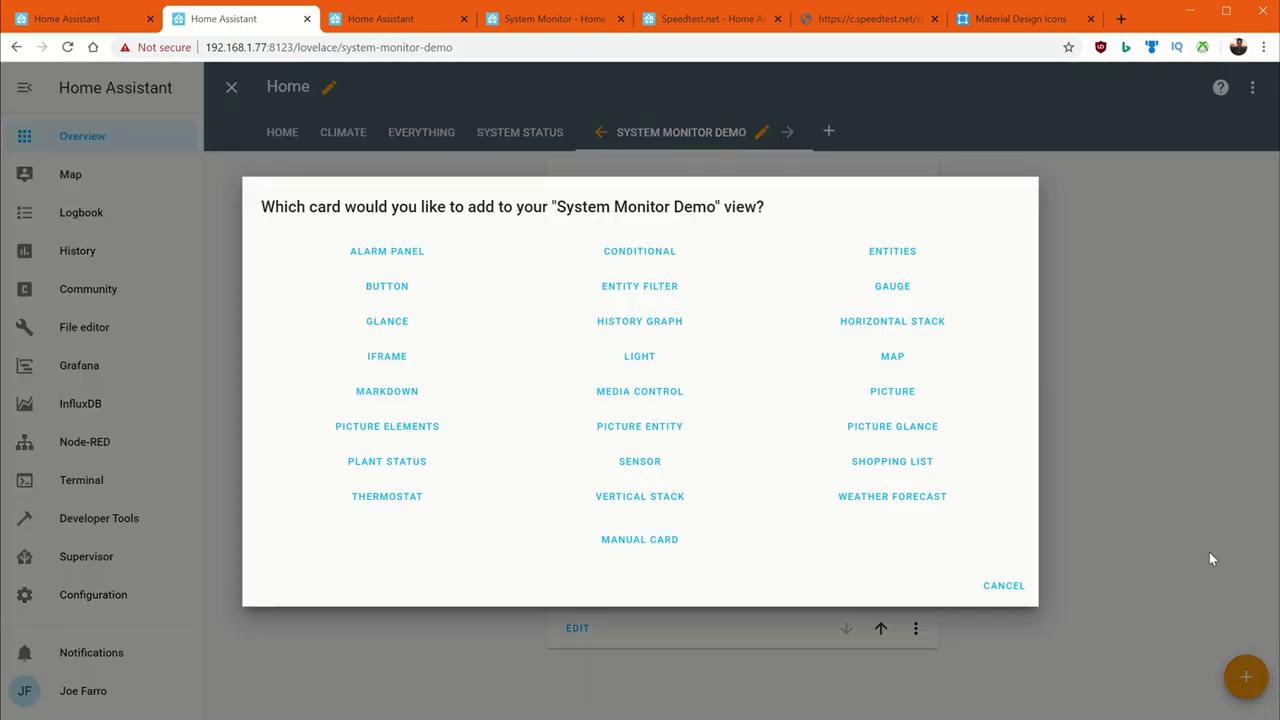
click(888, 287)
click(417, 246)
text(spe)
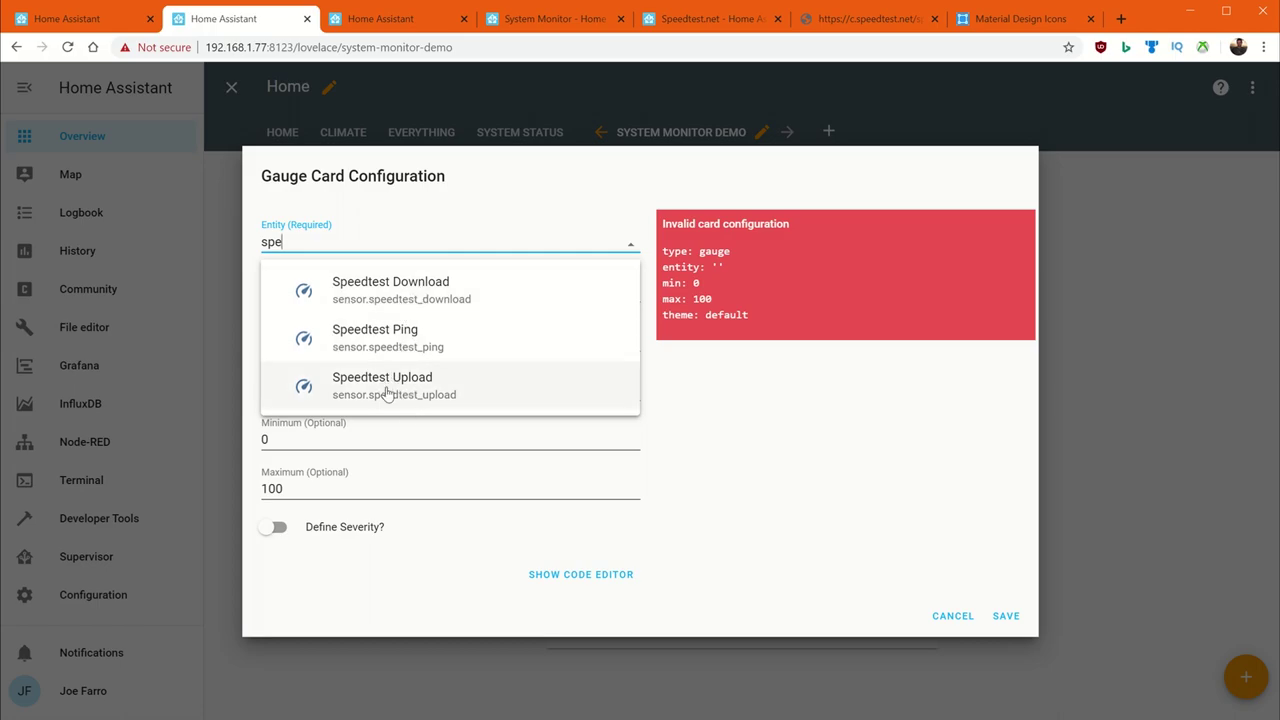
click(414, 297)
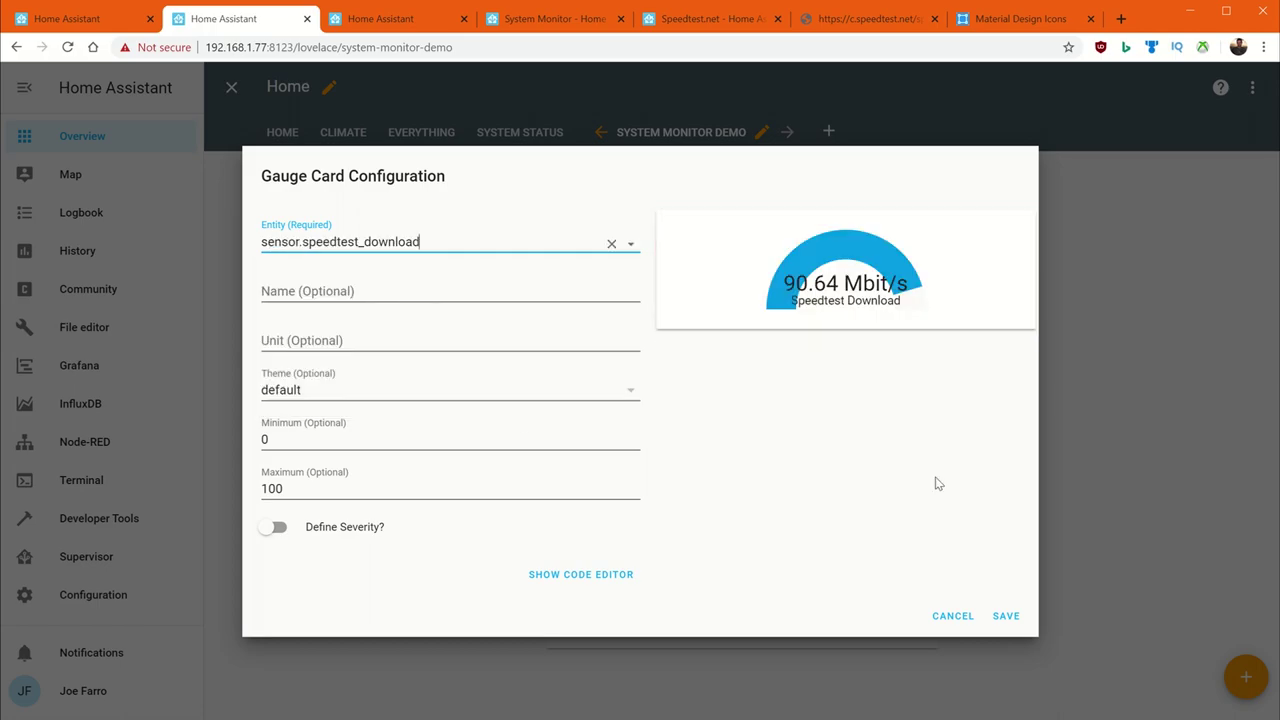
click(1002, 613)
Add a gauge card for sensor.speedtest_upload to the view and save it.
click(1246, 677)
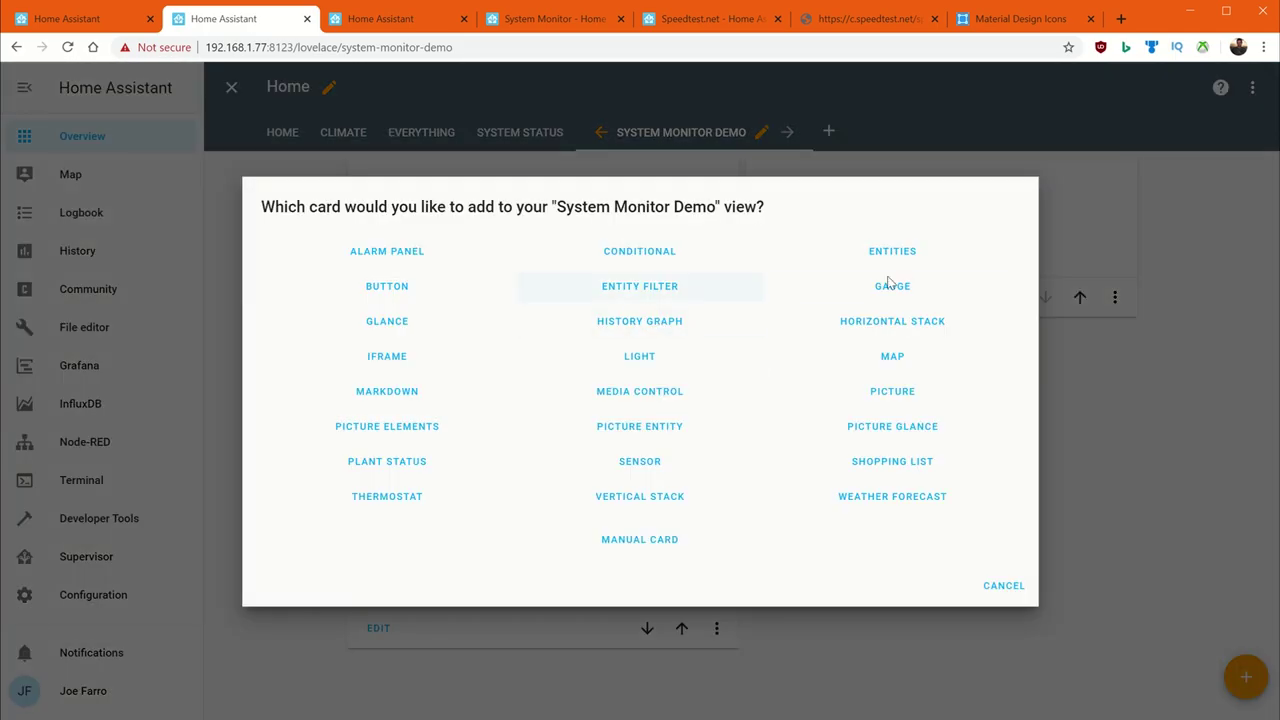
click(896, 288)
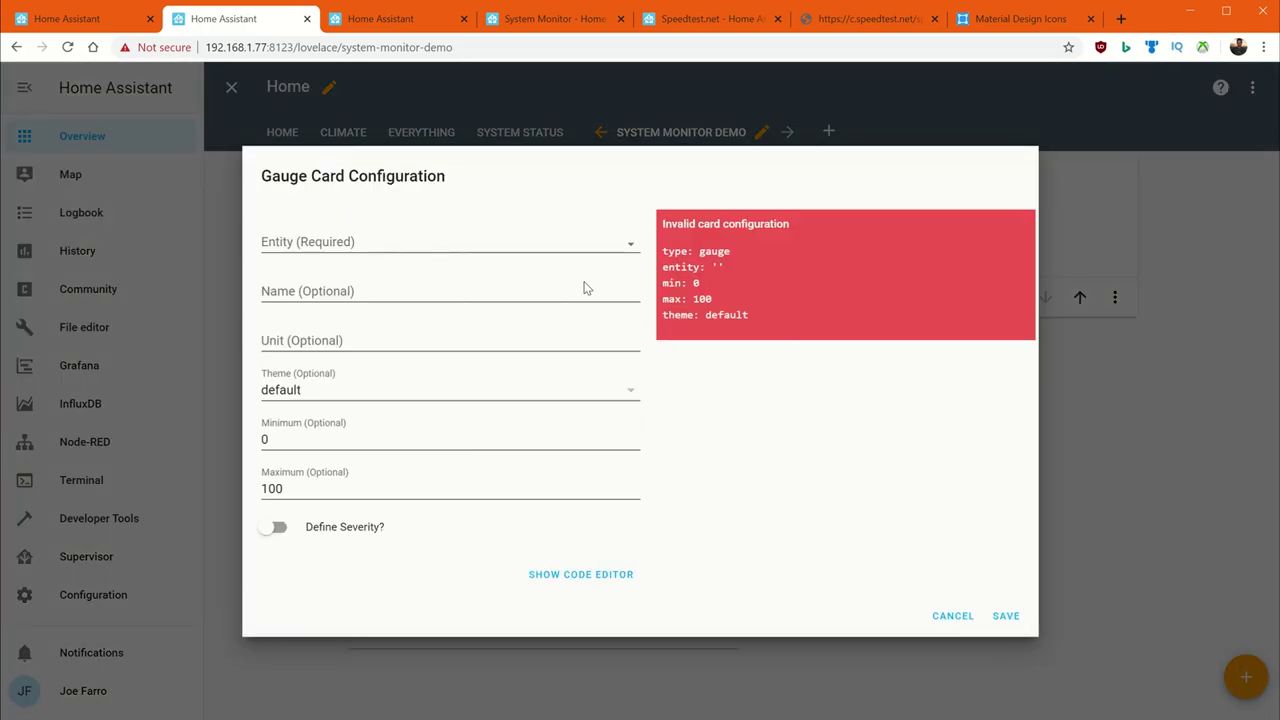
click(518, 240)
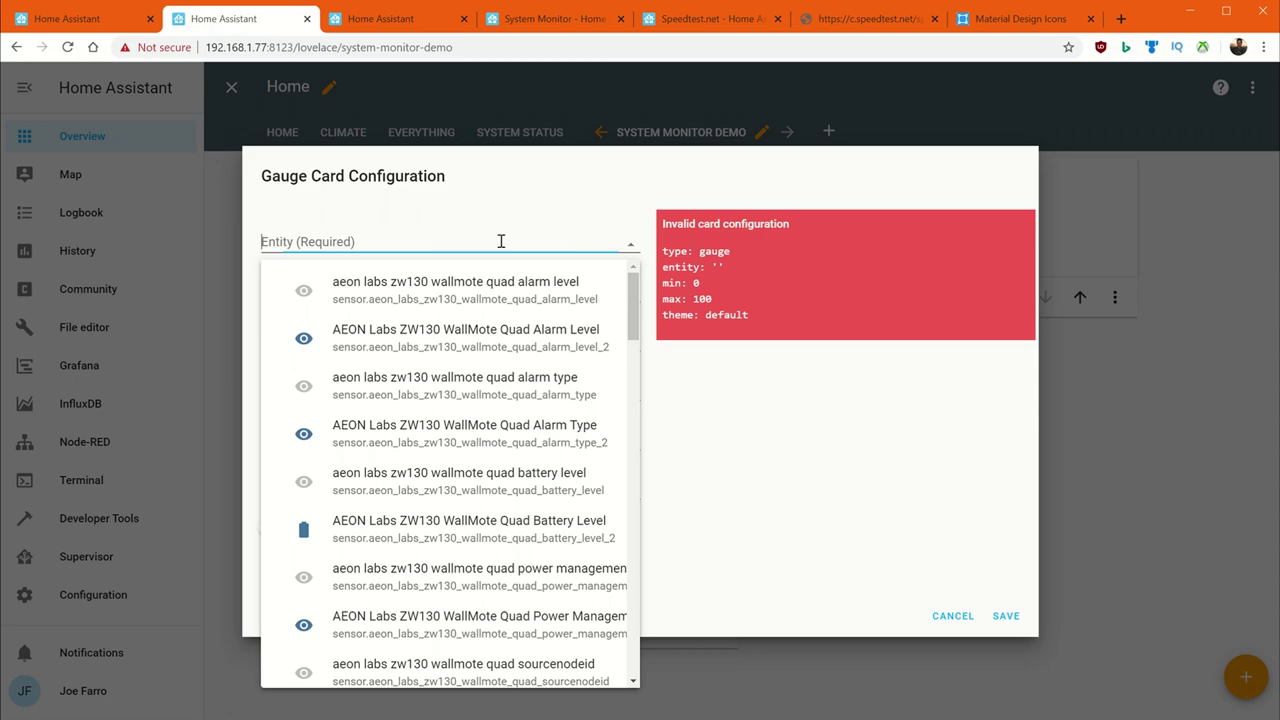
text(spee)
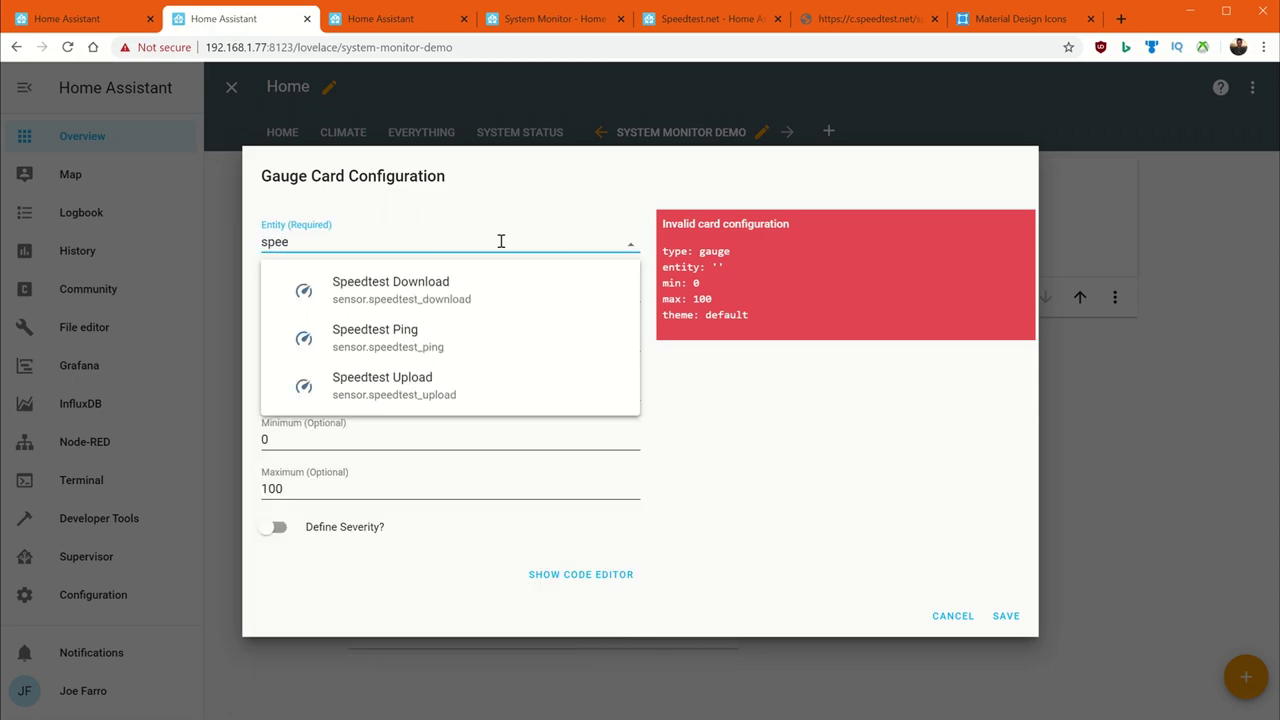
click(430, 386)
click(1005, 615)
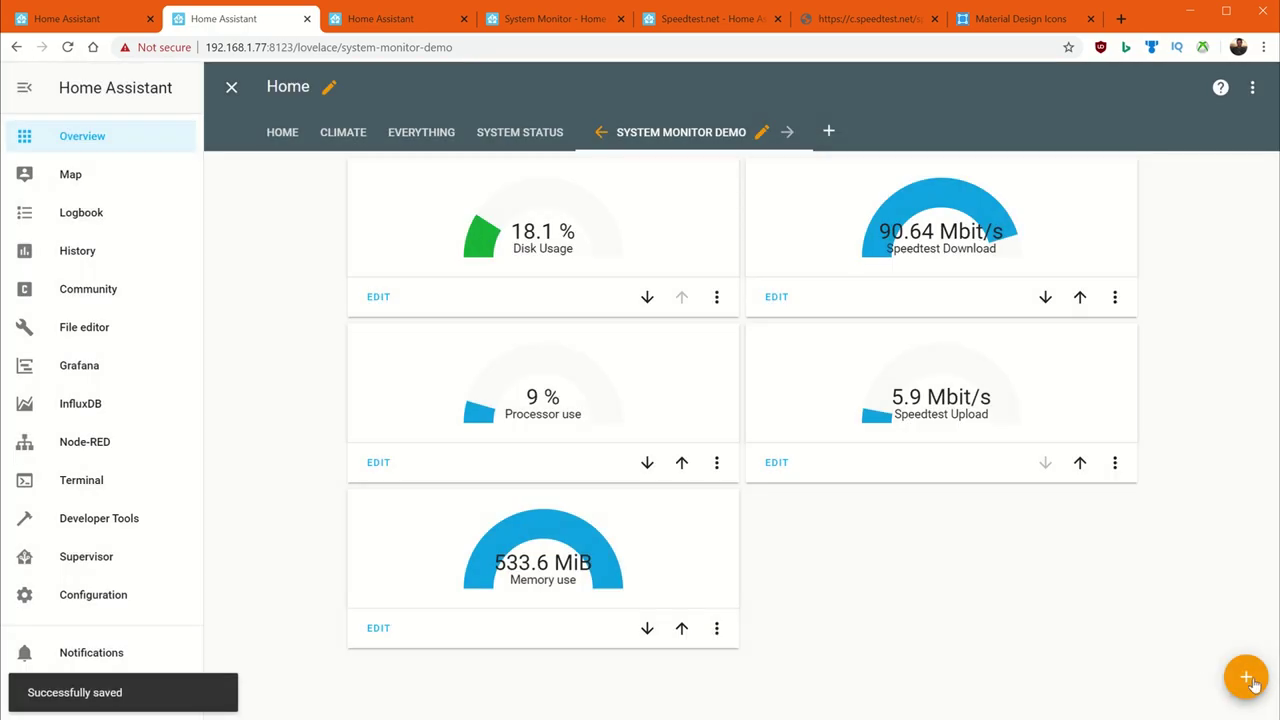
Add a history graph card titled "Ping" for sensor.speedtest_ping and save it.
click(1245, 677)
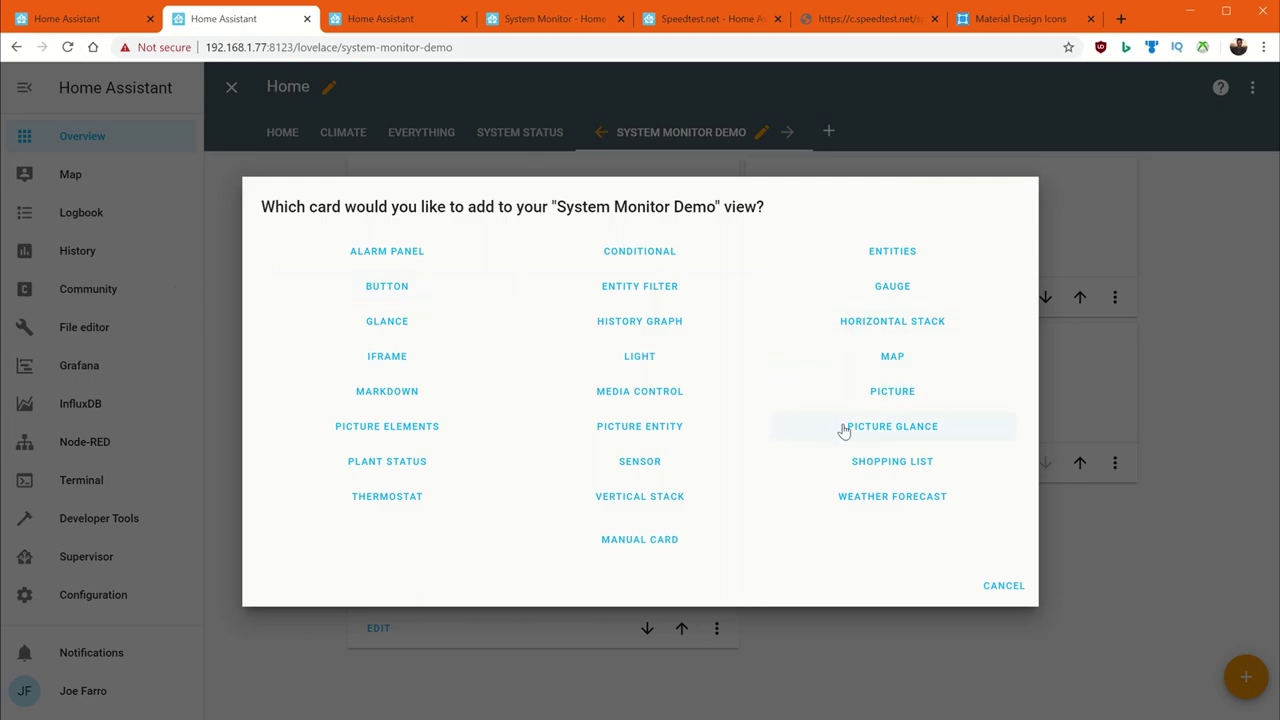
click(639, 321)
click(397, 317)
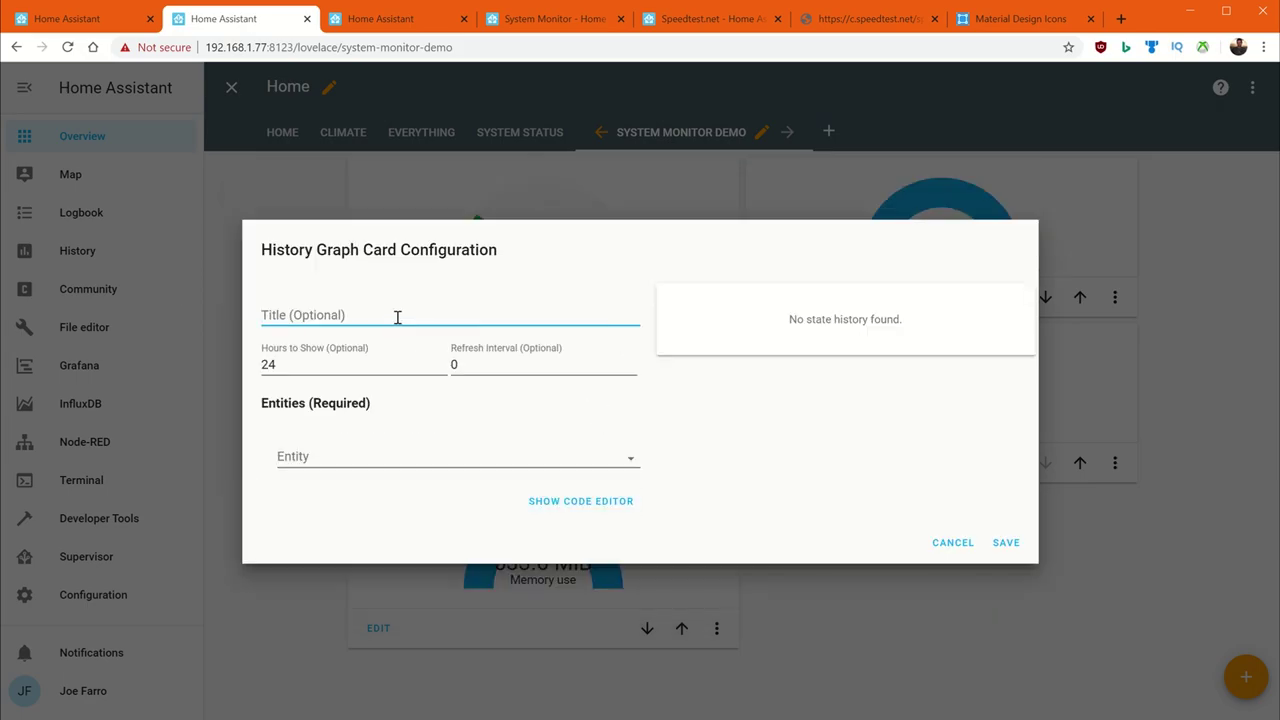
text(Ping)
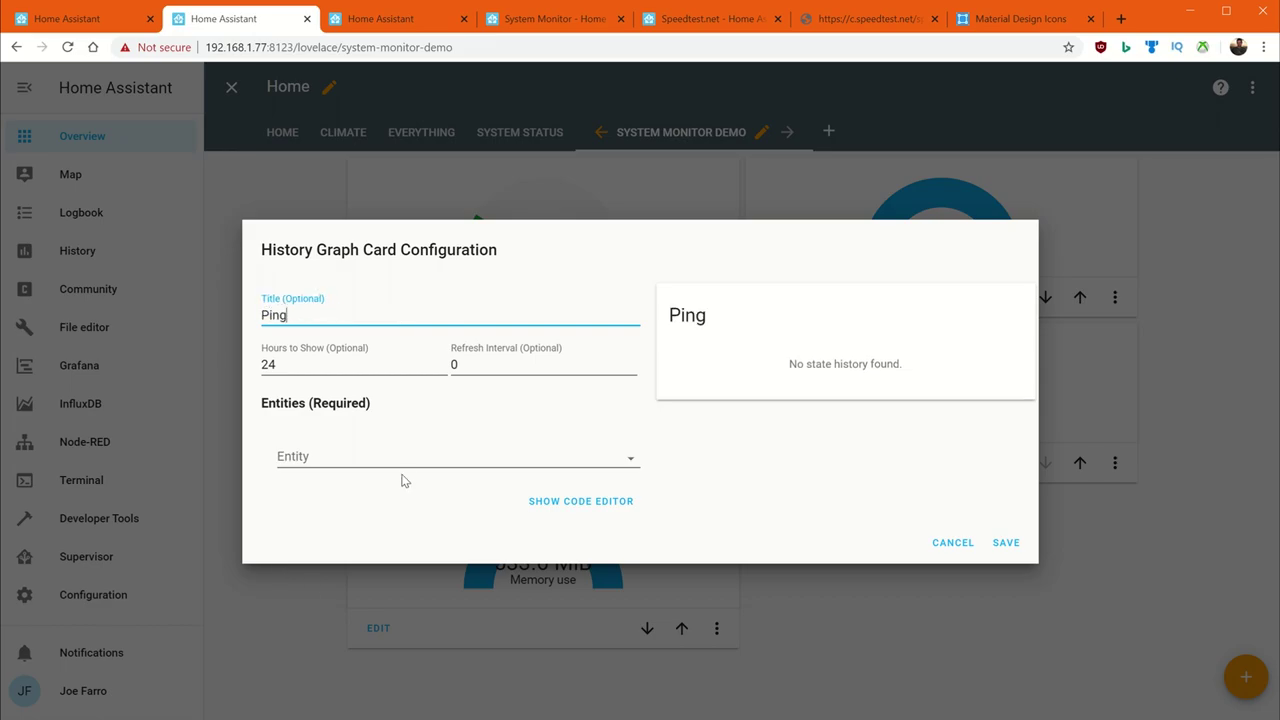
click(402, 466)
text(Ping)
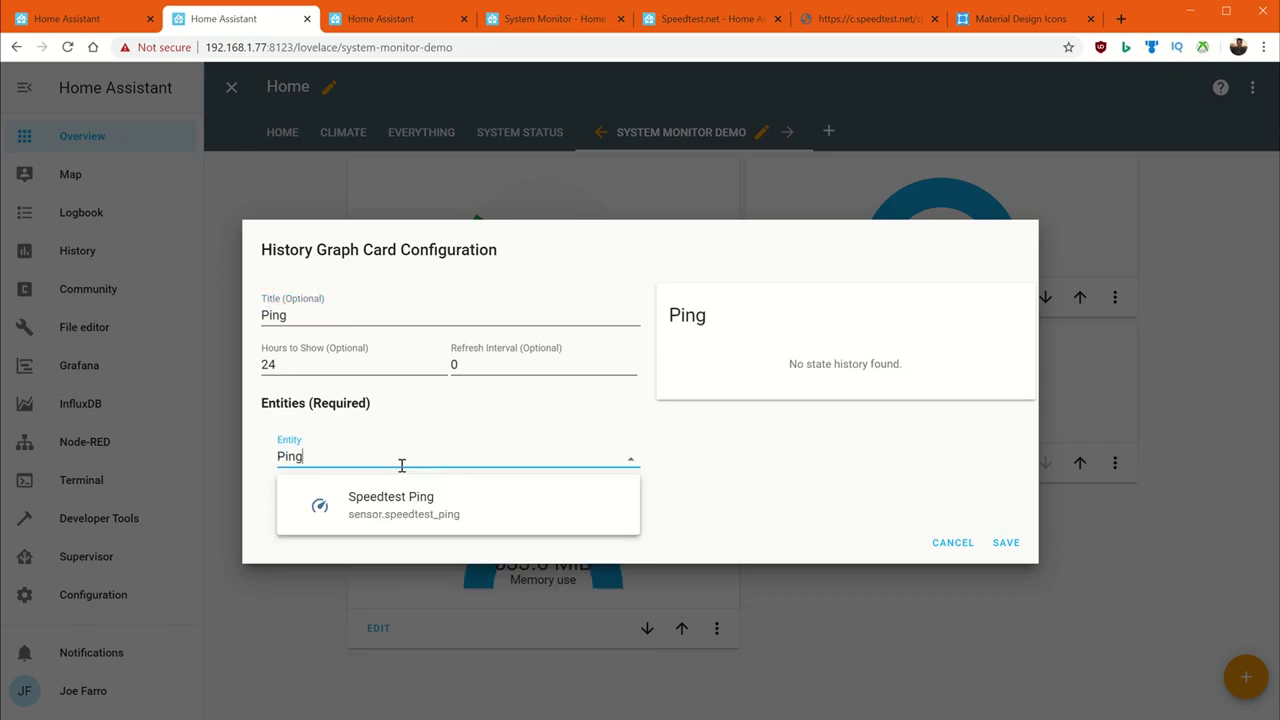
click(445, 492)
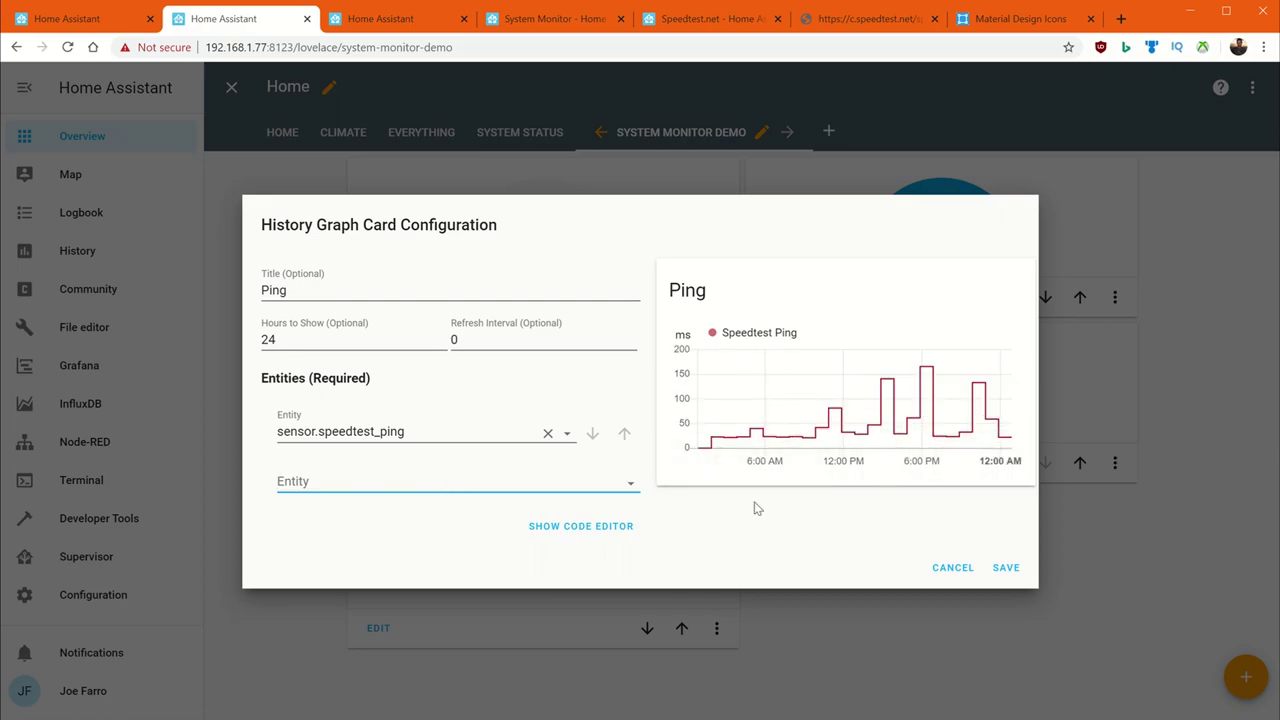
click(1006, 567)
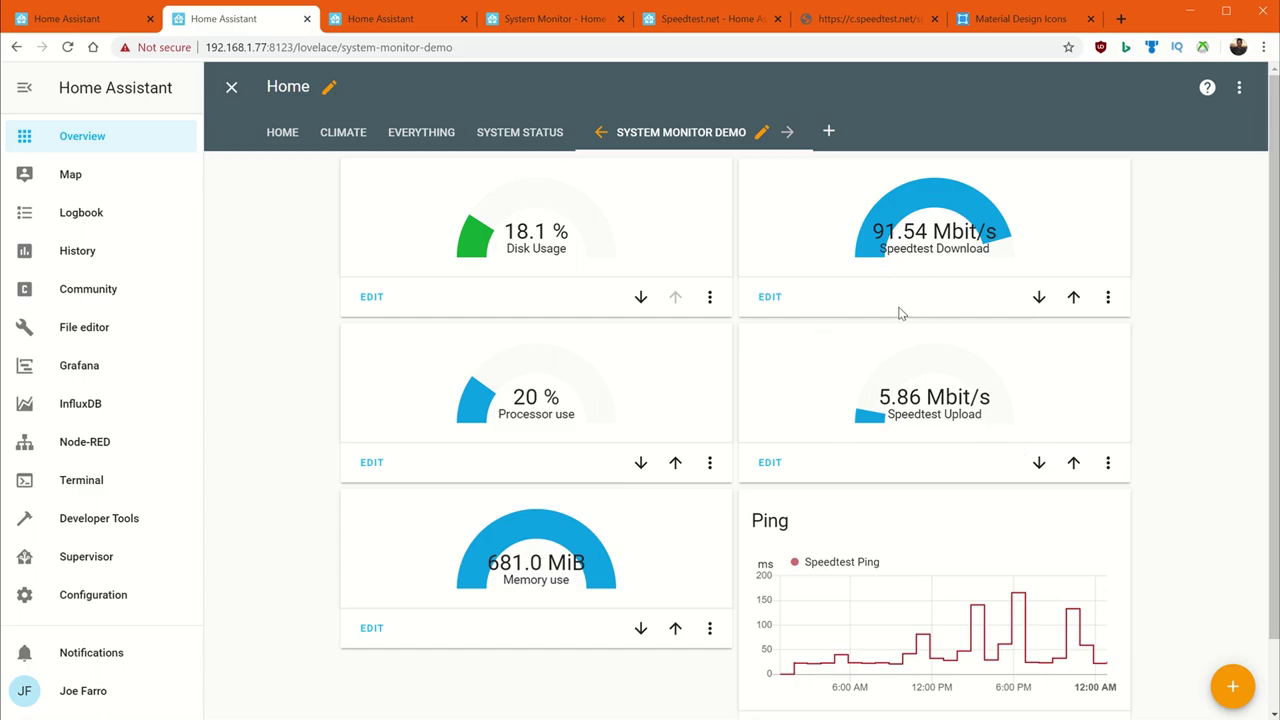
Start a new button card and remove the hold_action block from its configuration code.
click(1232, 687)
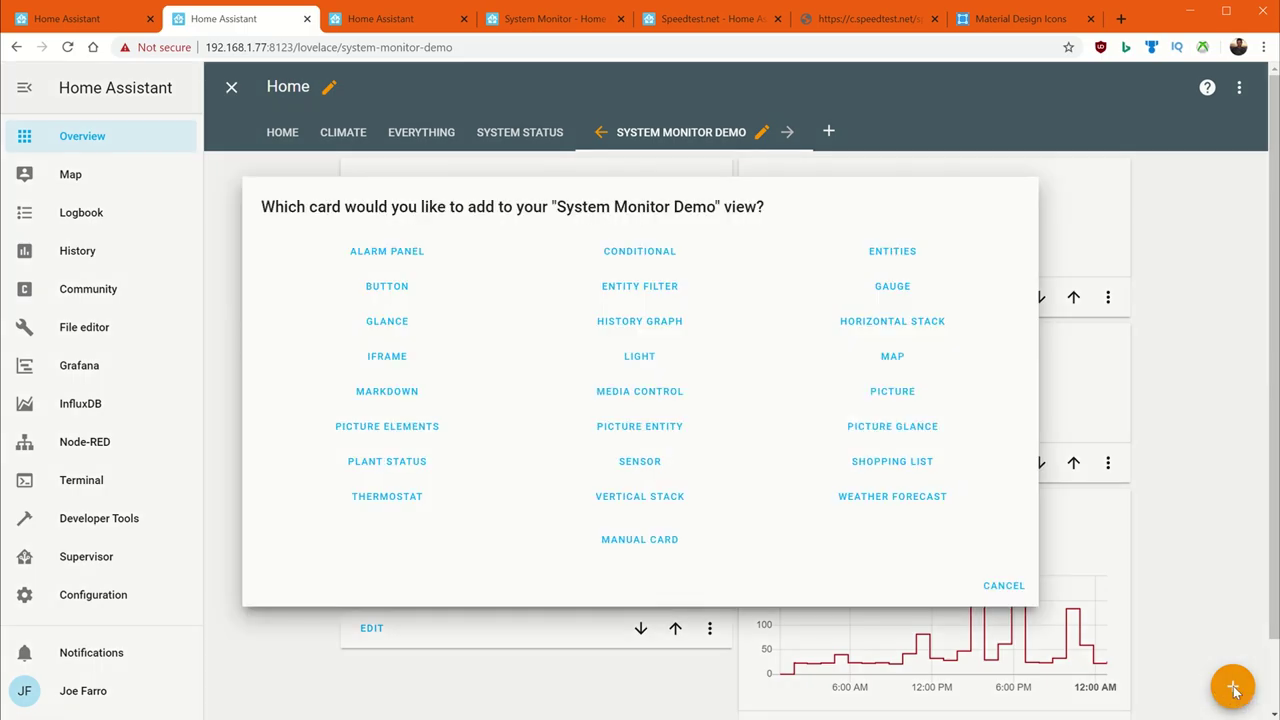
click(387, 287)
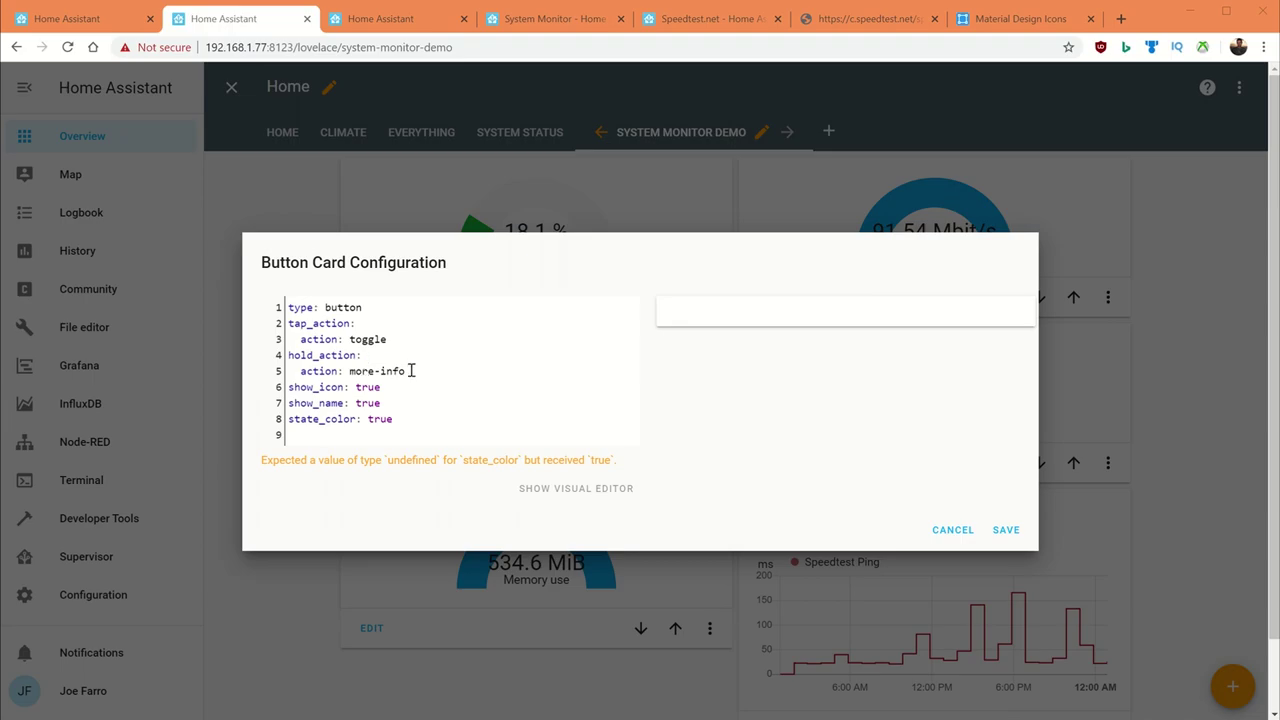
drag(411, 371, 250, 358)
key(BackSpace)
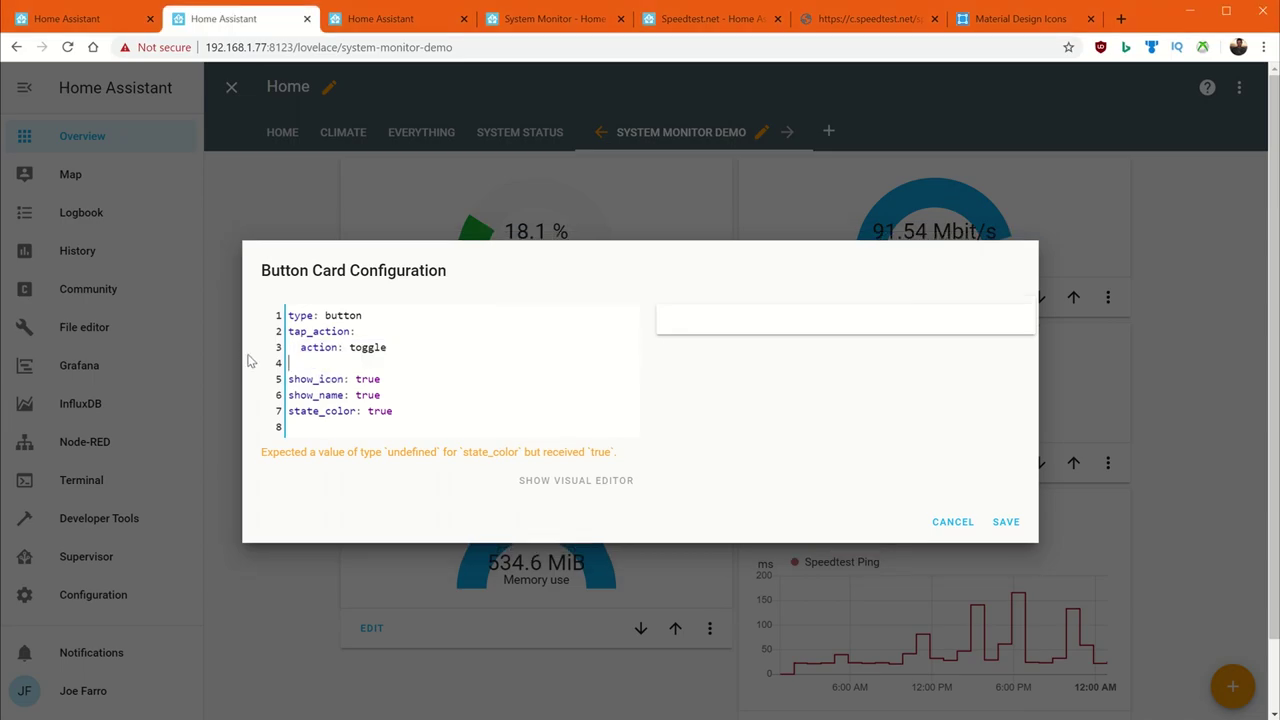
Set the button's tap action to call-service with the service speedtestdotnet.speedtest.
double_click(376, 348)
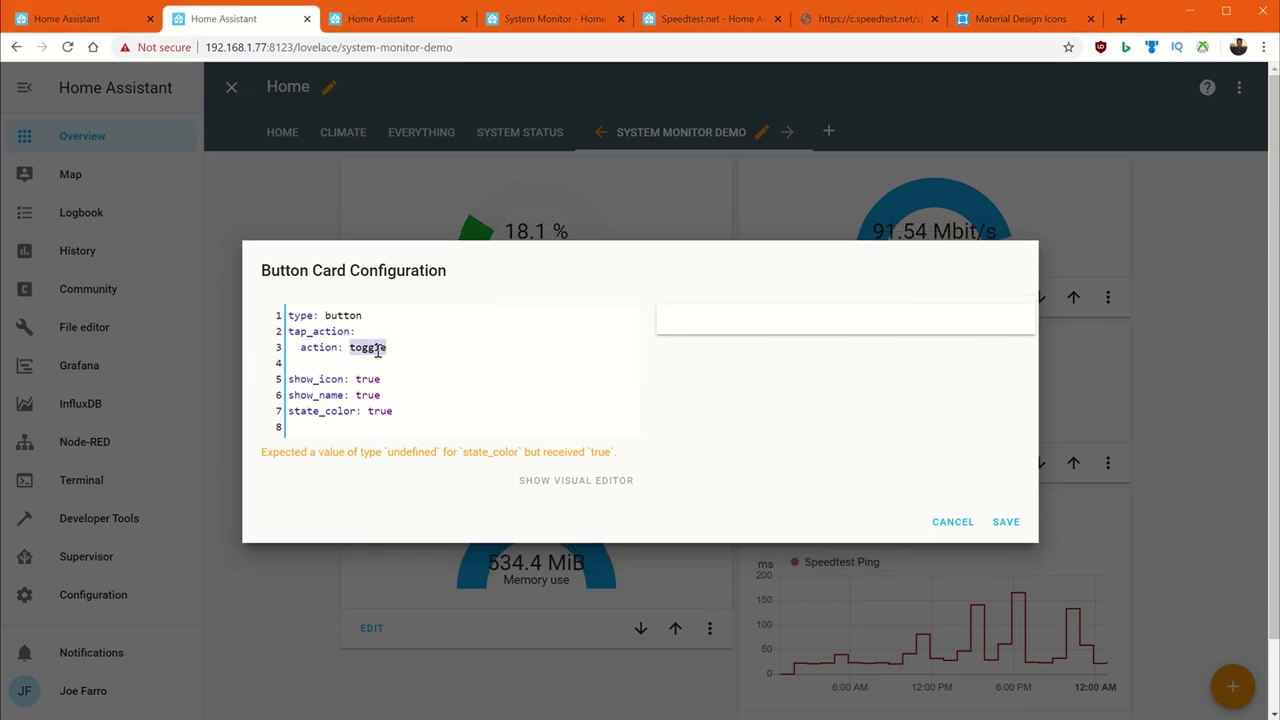
text(call-service)
key(Return)
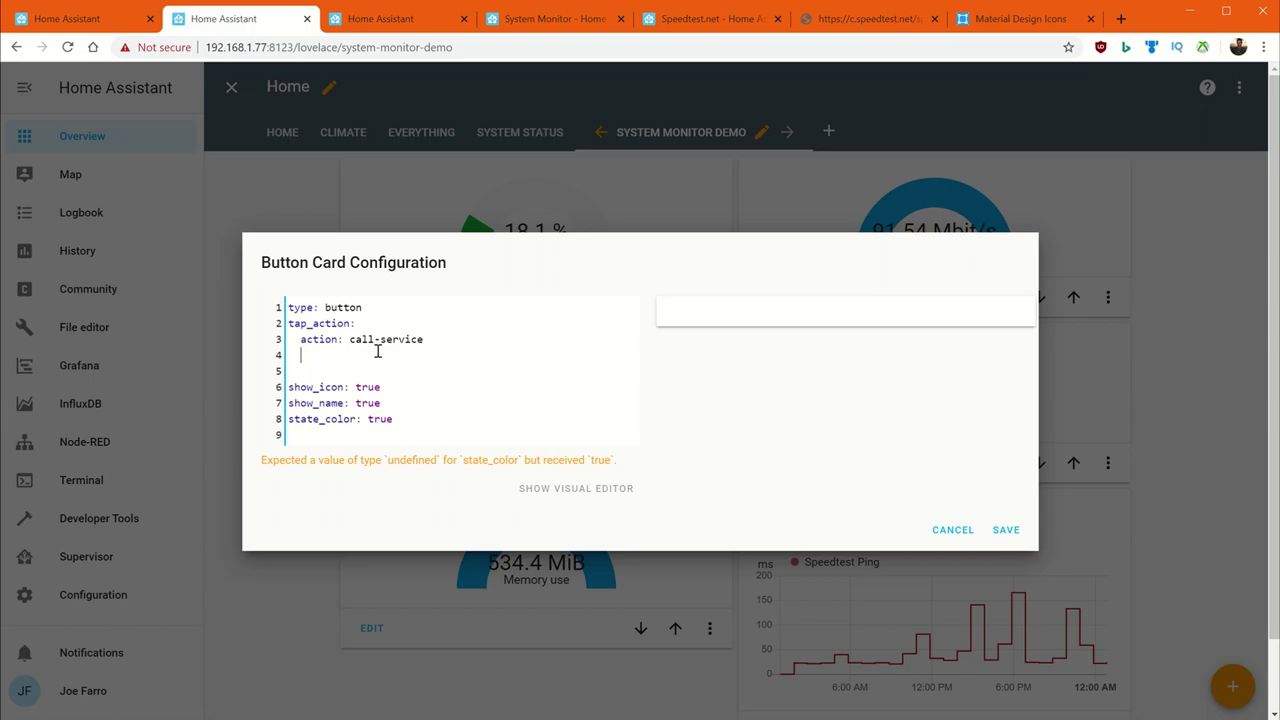
text(service: )
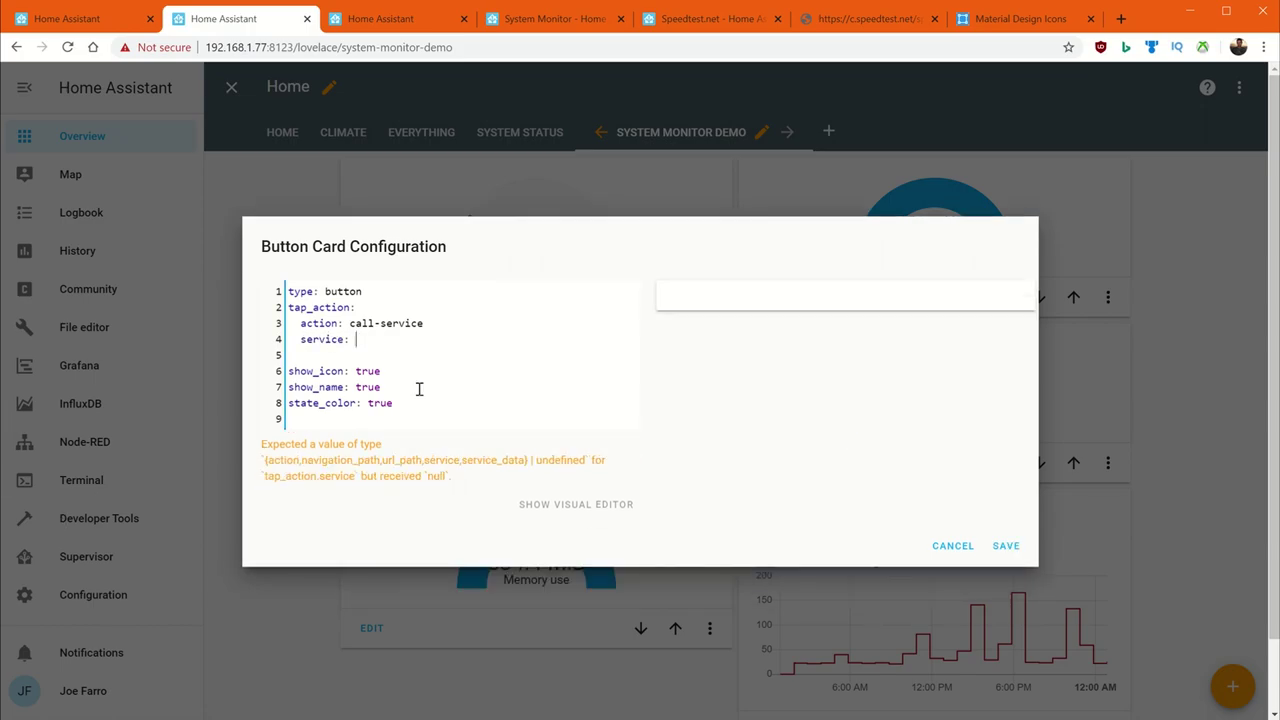
text(speedtestdotnet.sped)
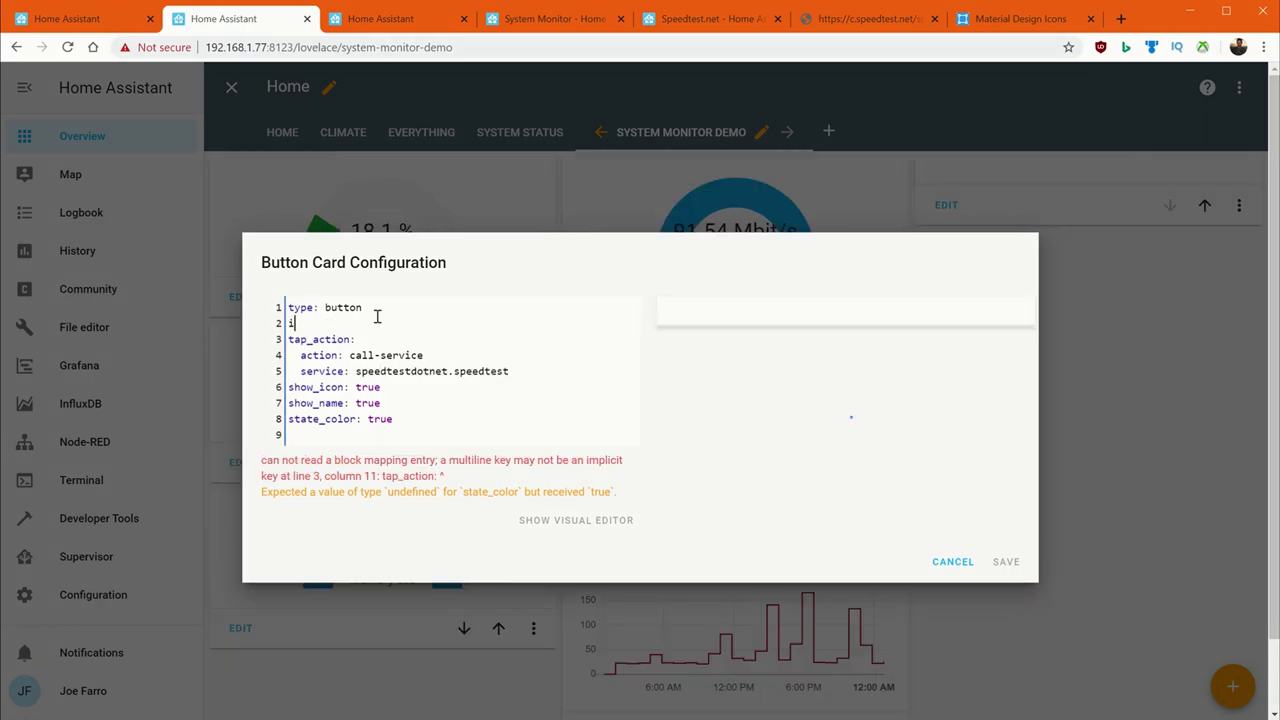
Add an icon line to the button card's code and begin its value with 'mdi:.
text(icon: )
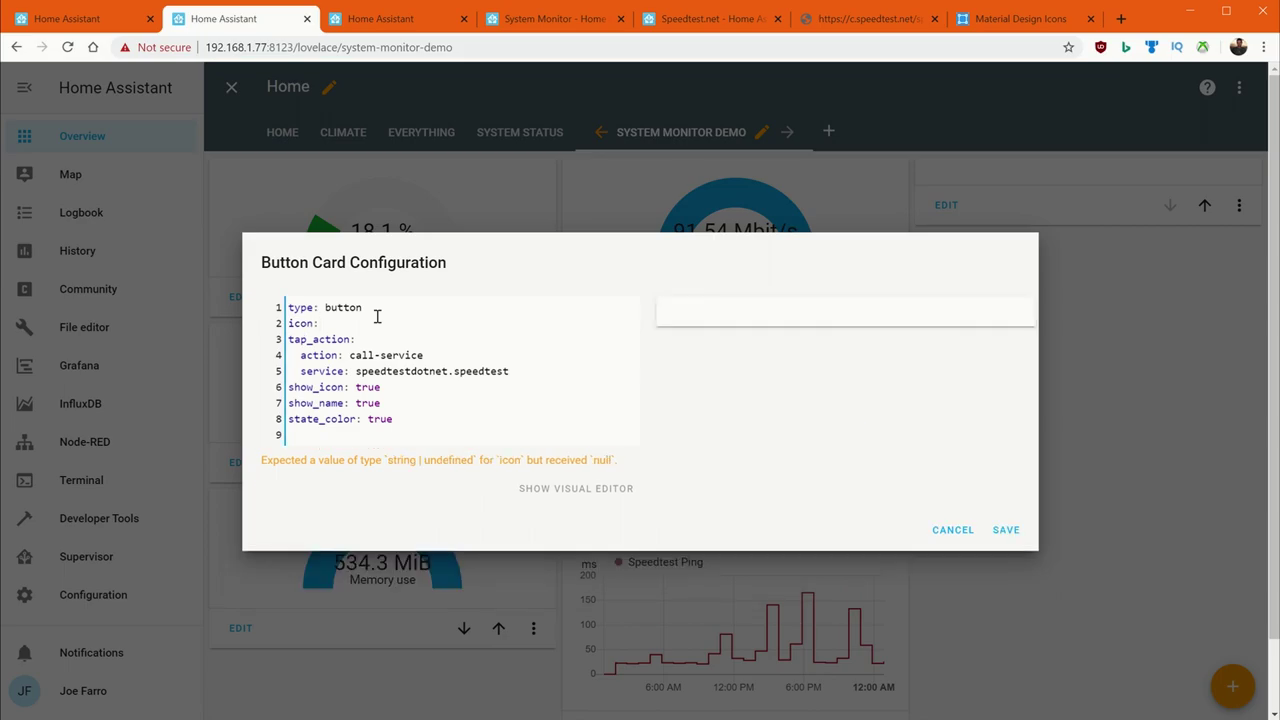
text('mdi)
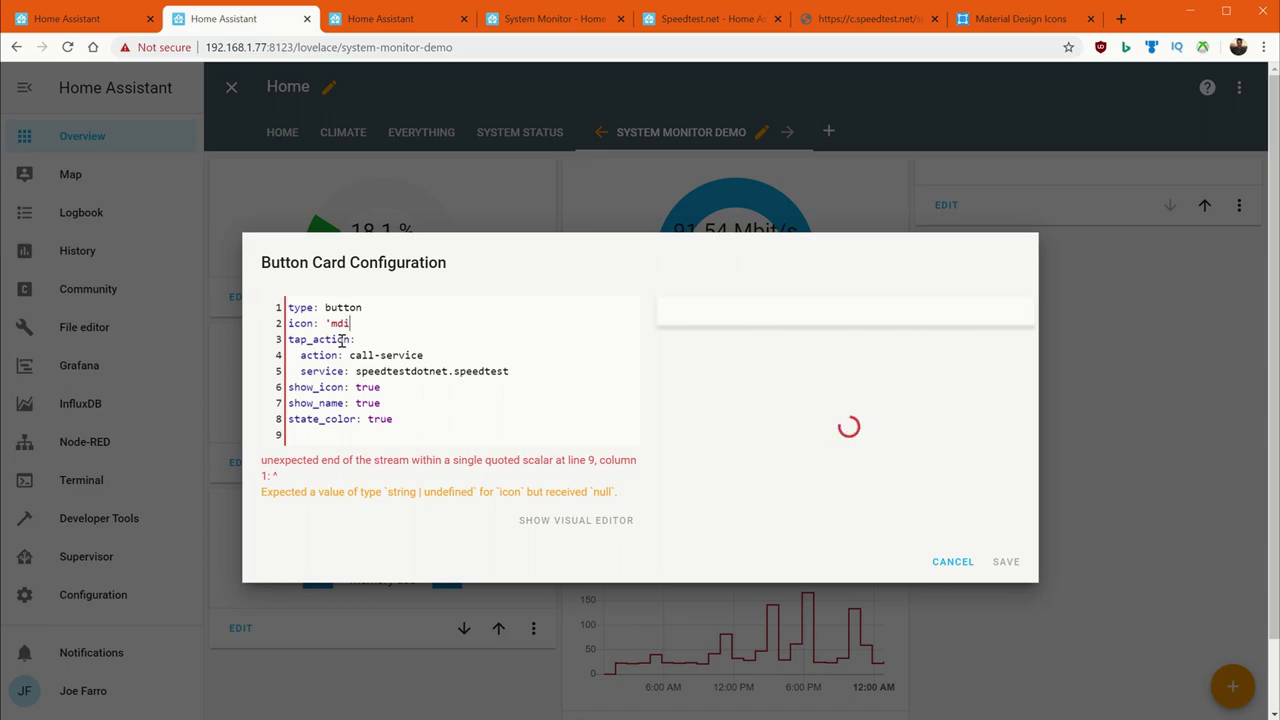
text(:)
Switch to the Material Design Icons site, search the community icons for "speed" and view the speedometer icon's details.
click(1012, 22)
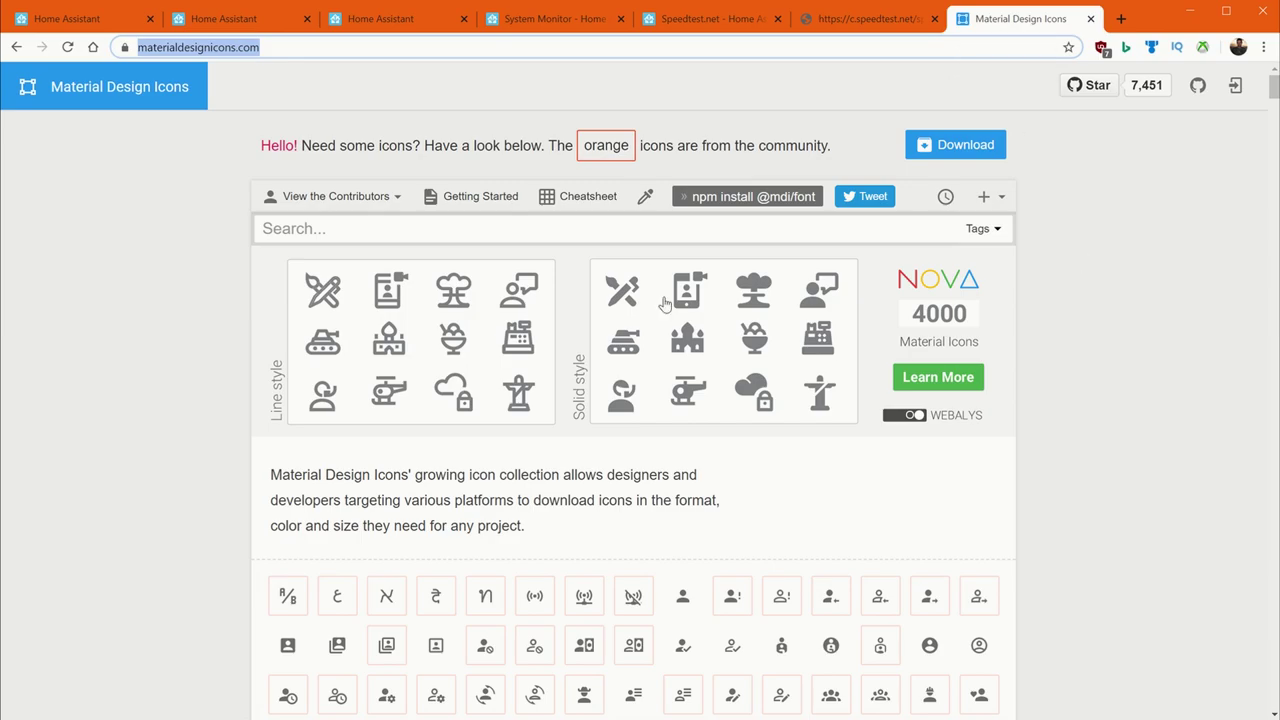
click(370, 228)
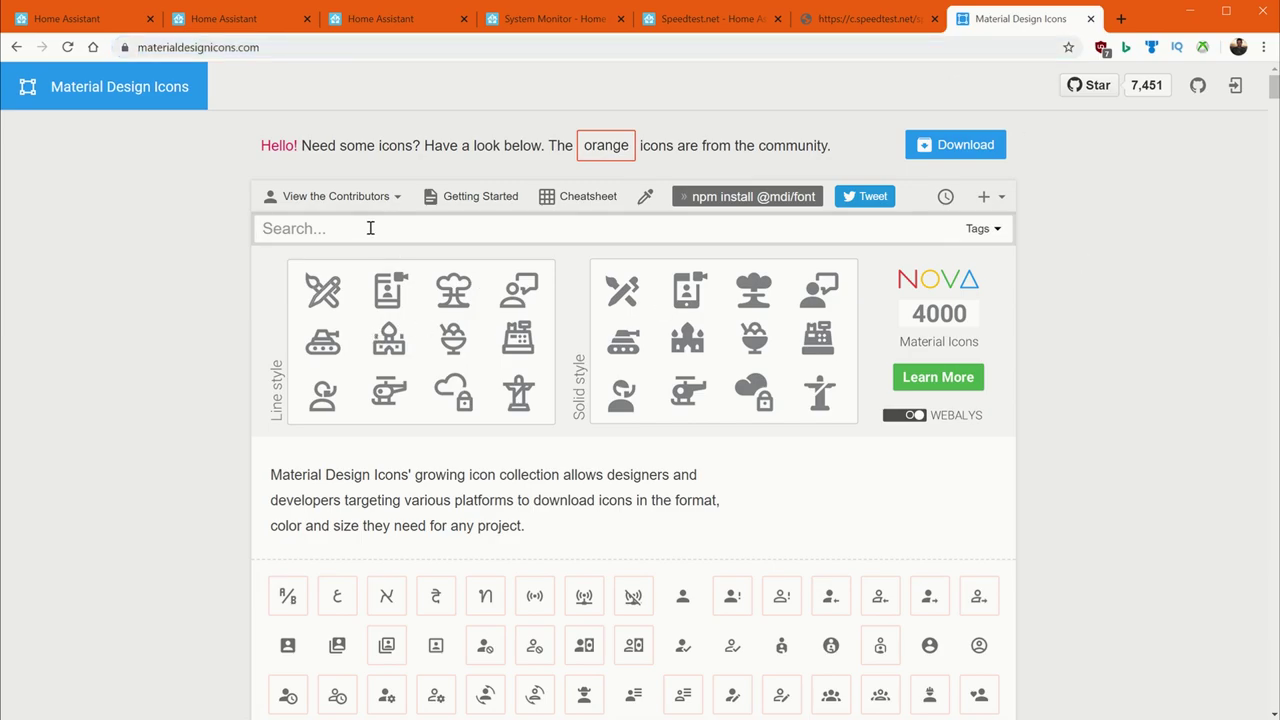
text(speed)
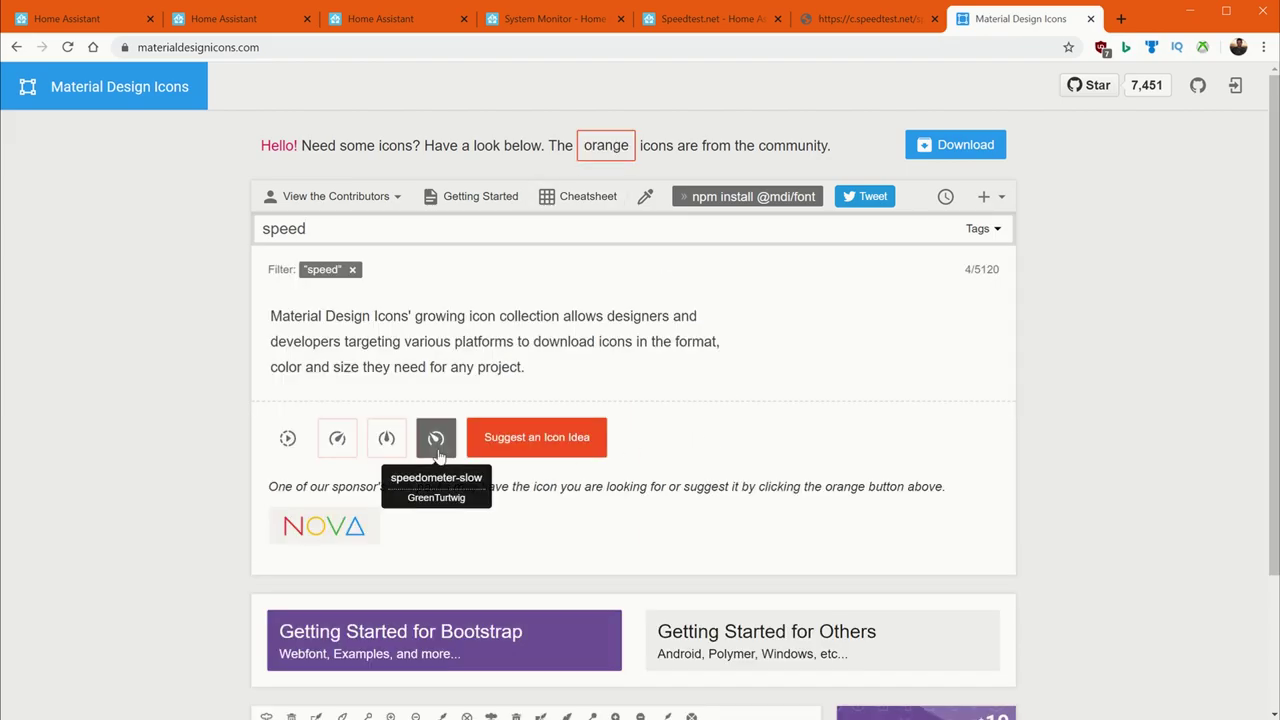
click(600, 160)
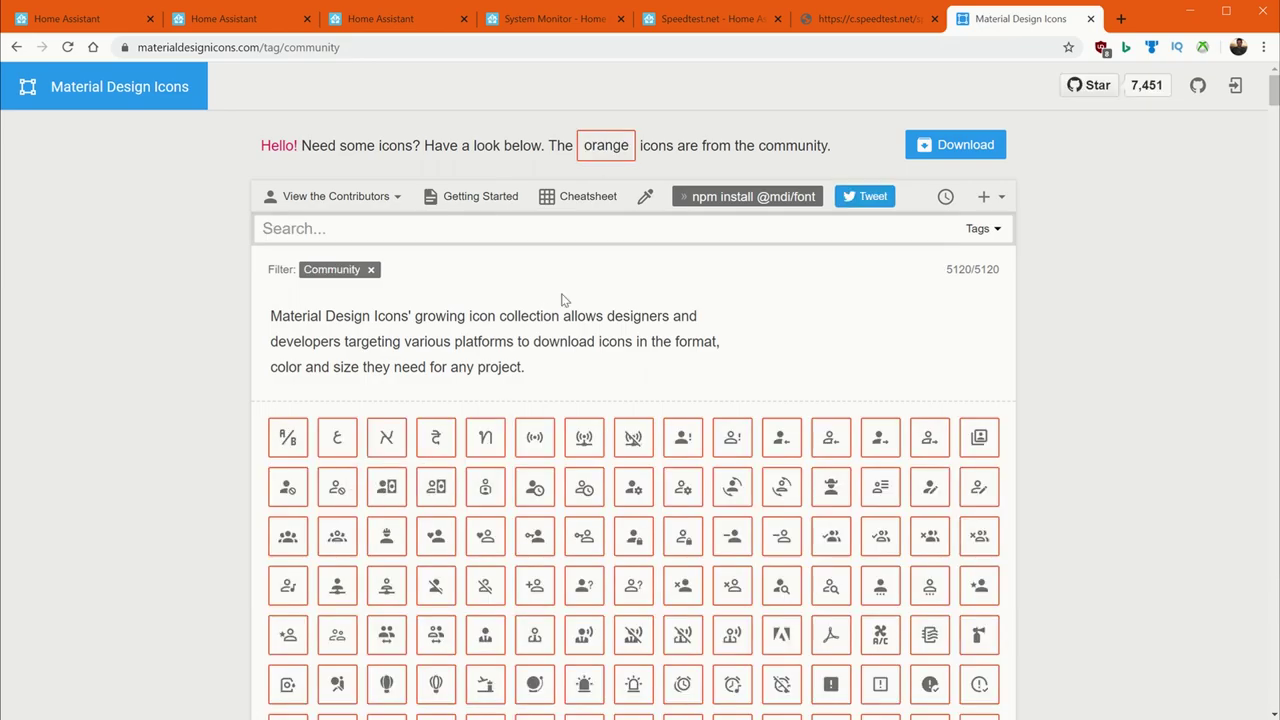
click(544, 230)
text(speed)
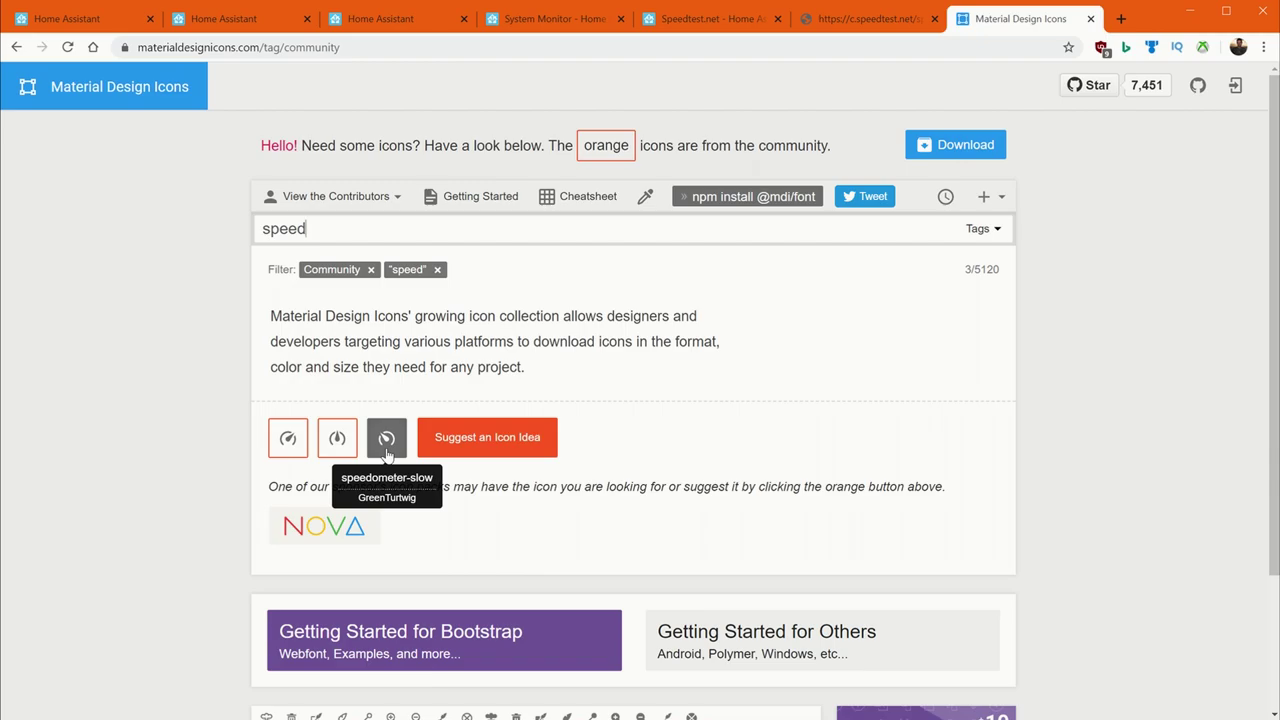
click(295, 441)
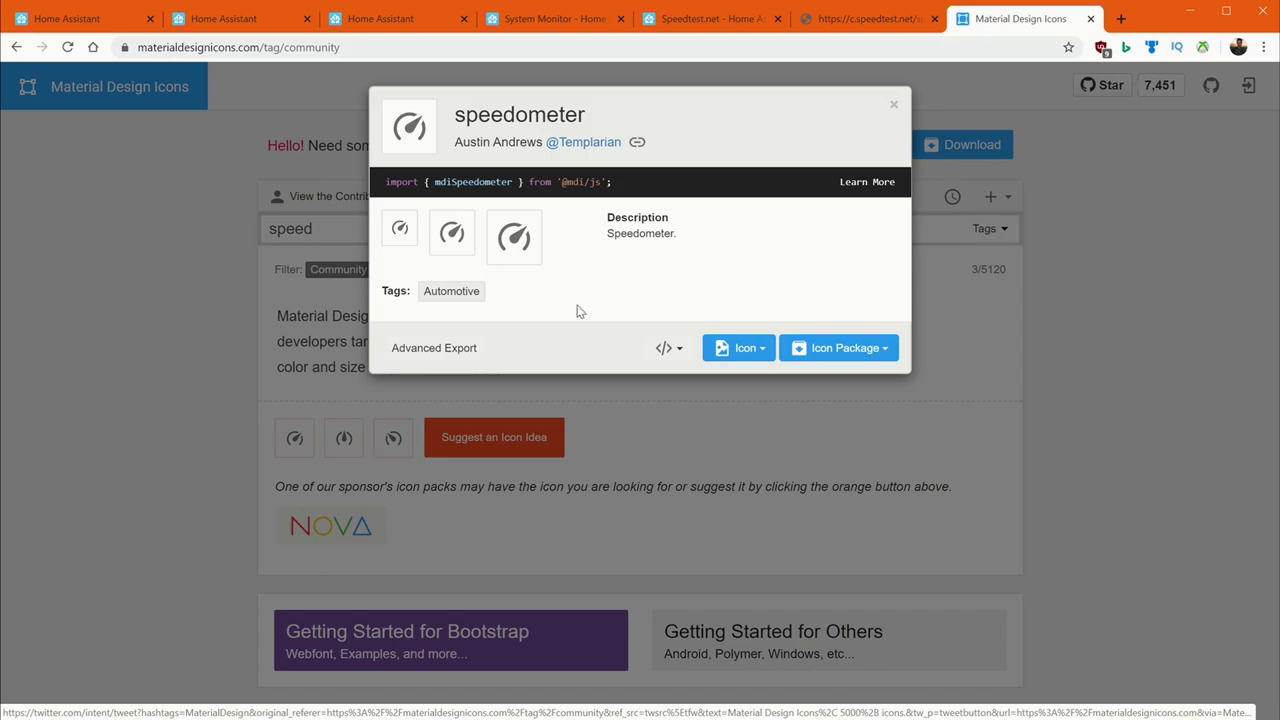
drag(608, 233, 663, 233)
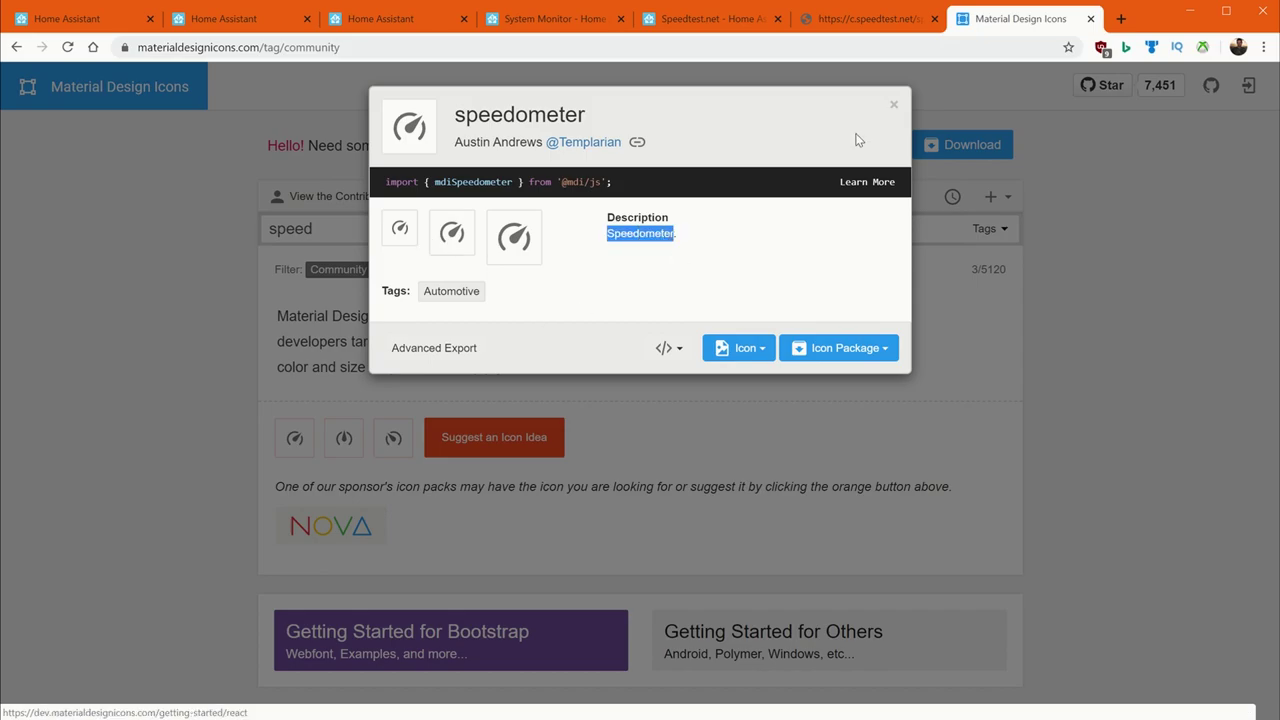
click(893, 104)
Back in the button card's code, complete the icon value as 'mdi:speedometer' and delete the state_color line.
click(524, 28)
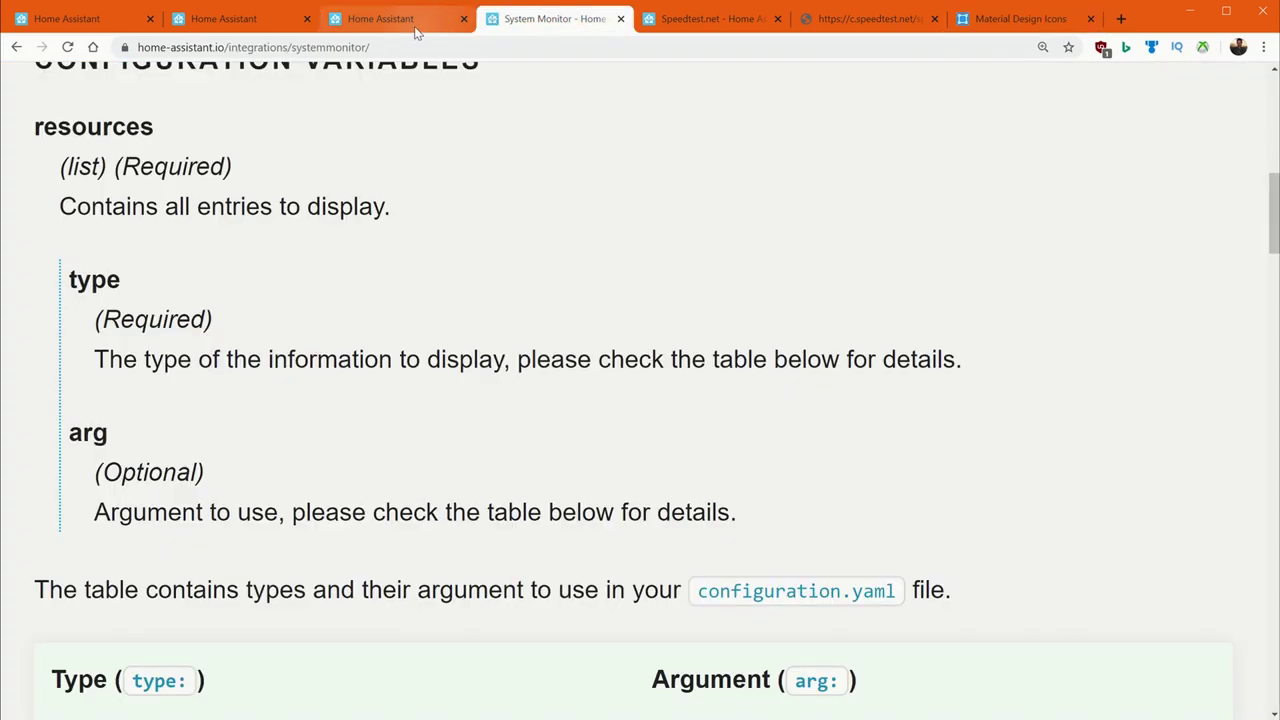
click(395, 19)
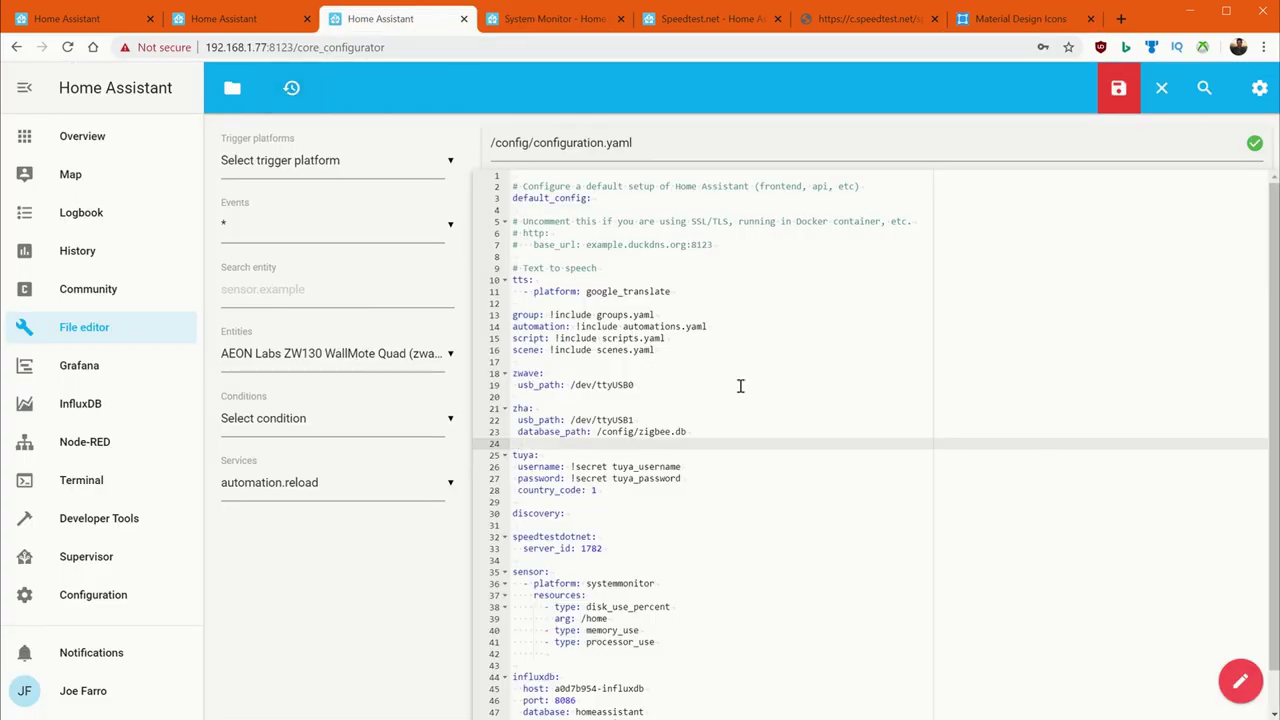
click(225, 19)
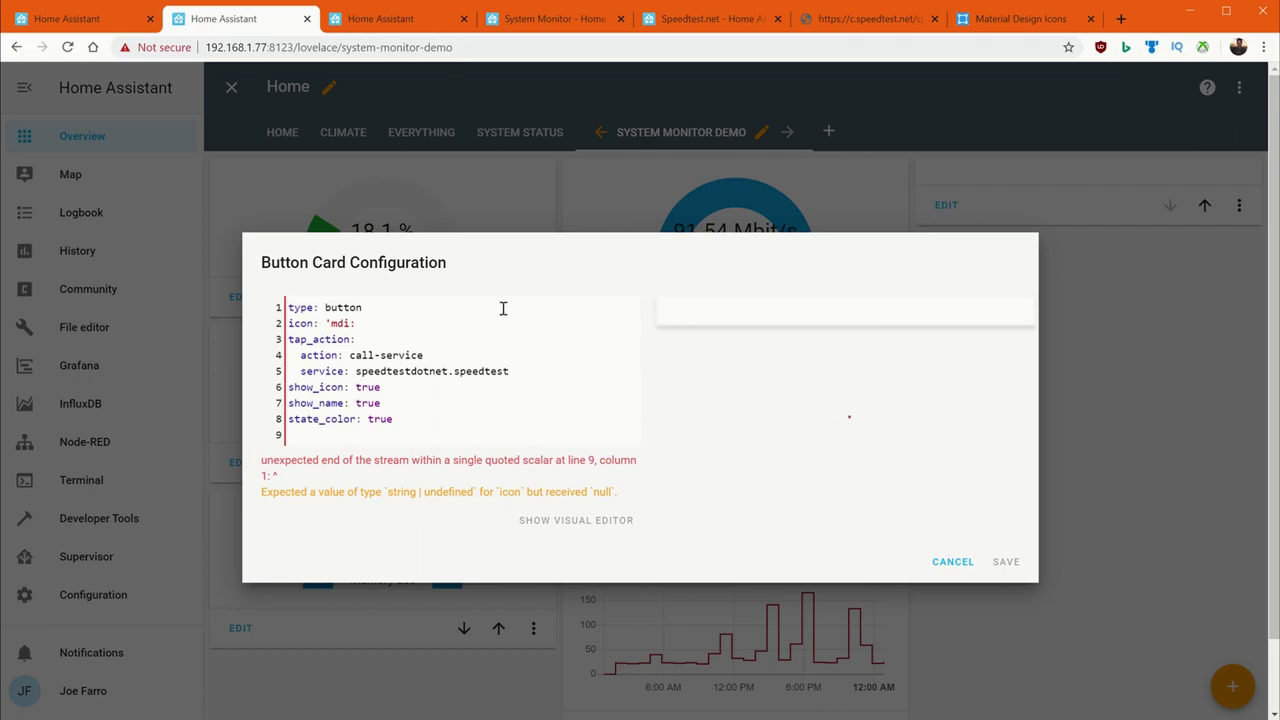
text(speedometer')
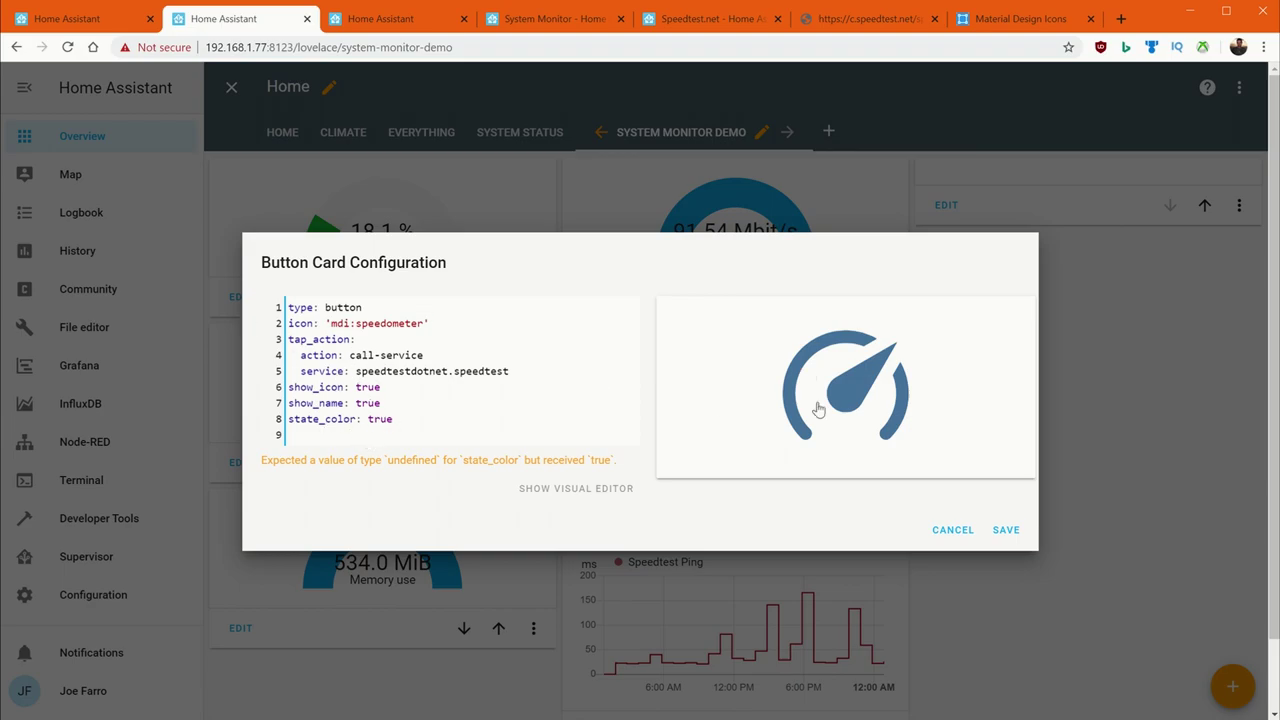
drag(393, 420, 267, 428)
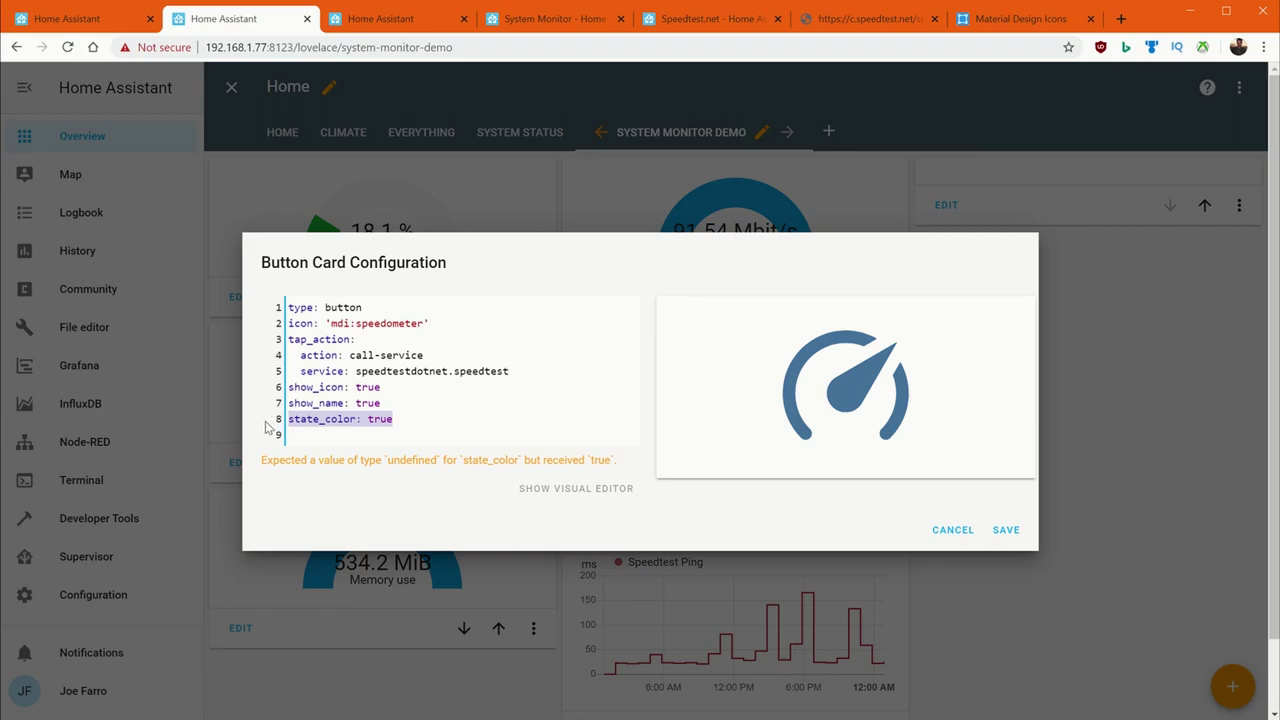
key(Delete)
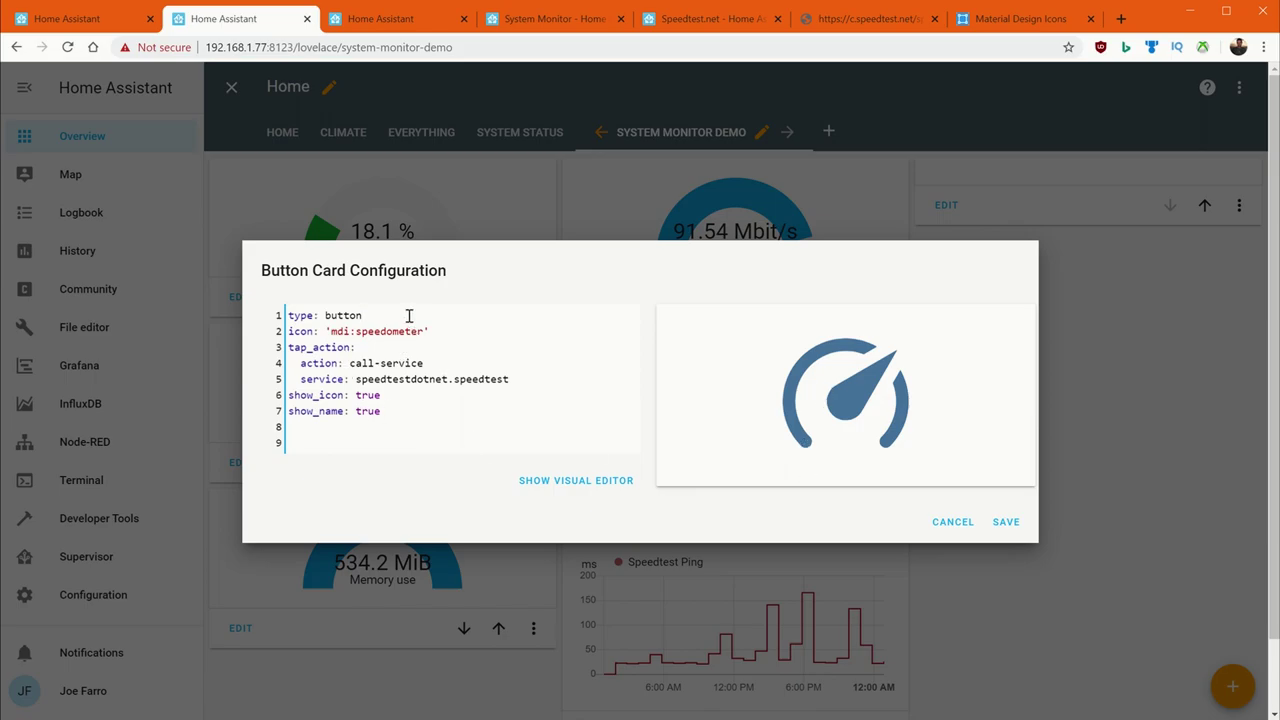
Add the name "Run Speedtest" below the type line of the button card's code and save the card.
key(Return)
text(name: )
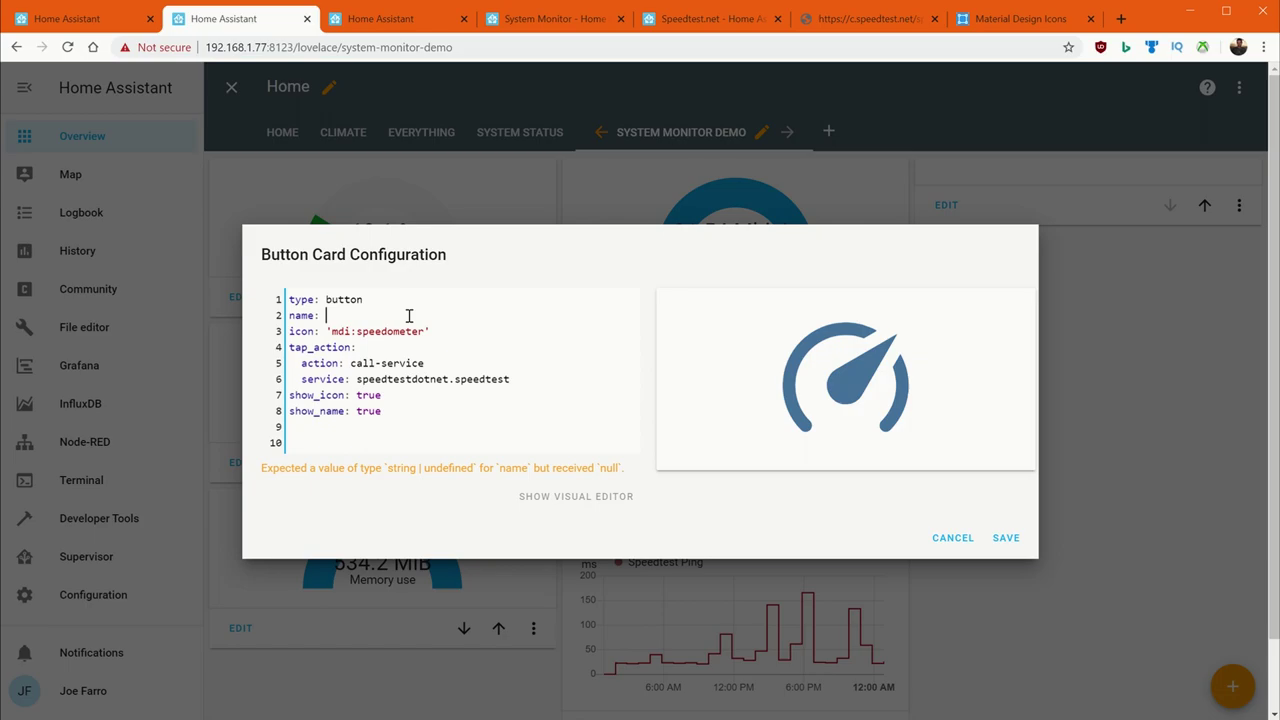
text(Run)
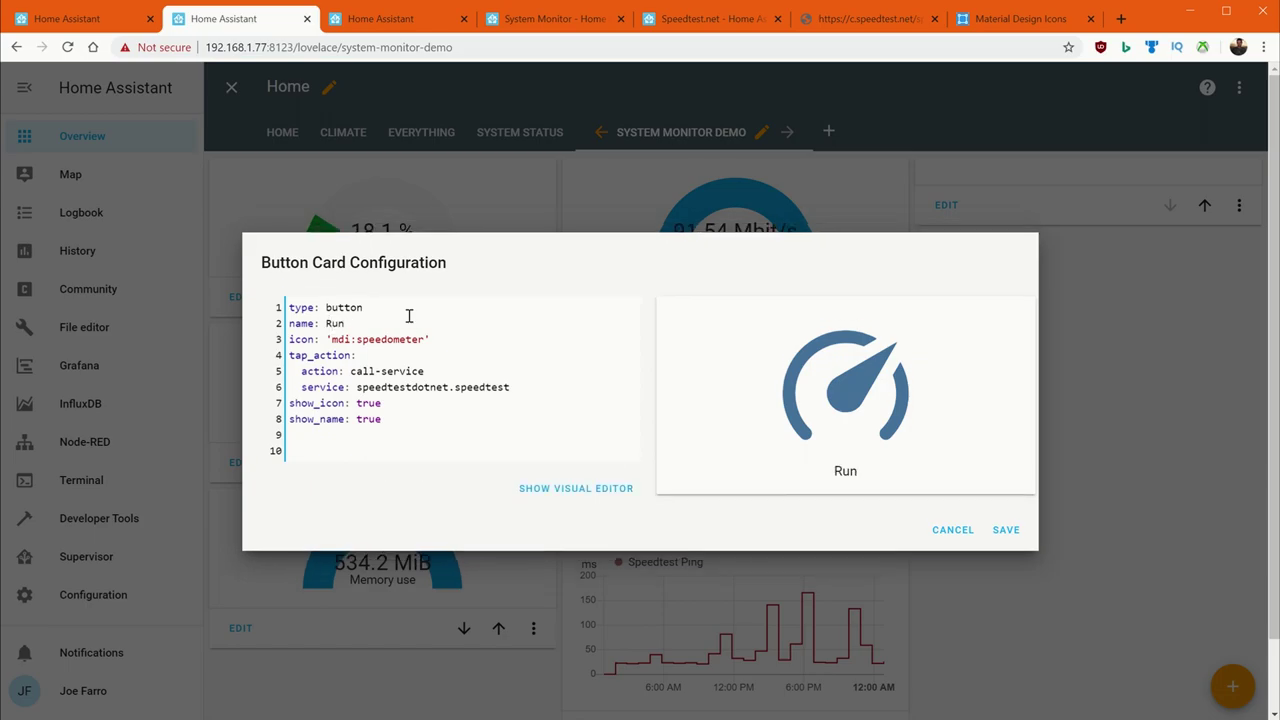
text( Speedtest)
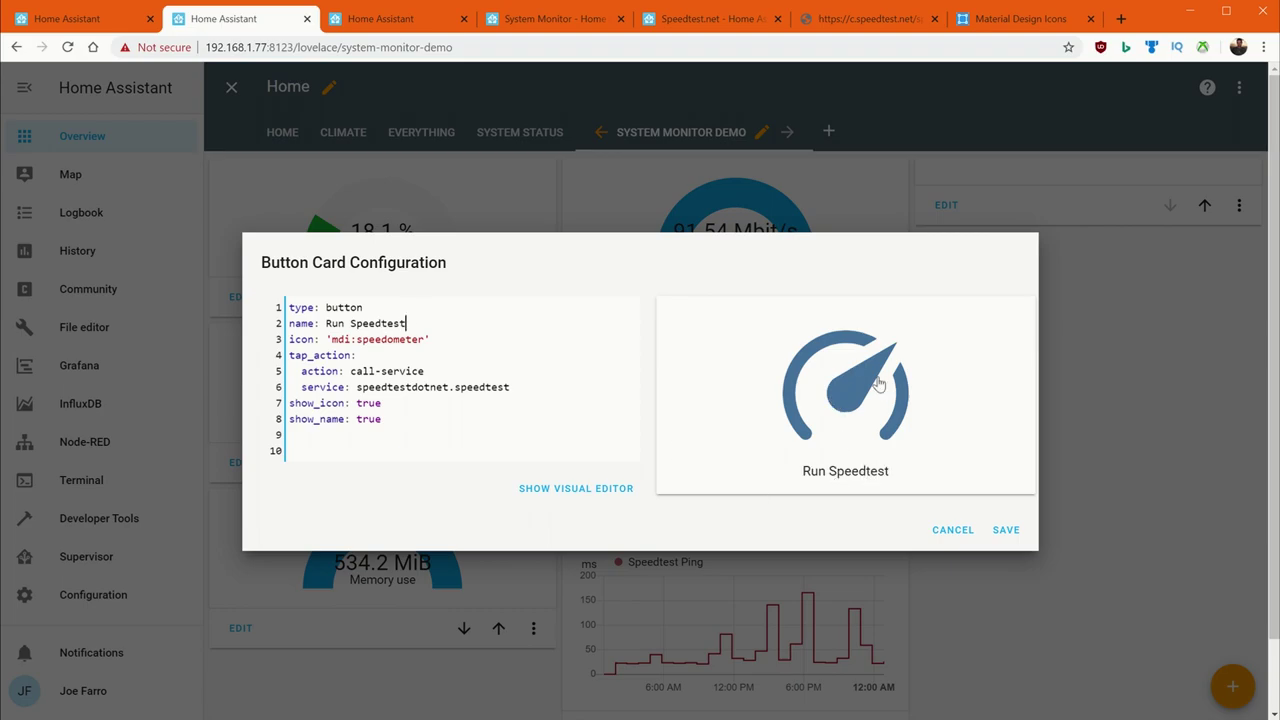
click(1003, 531)
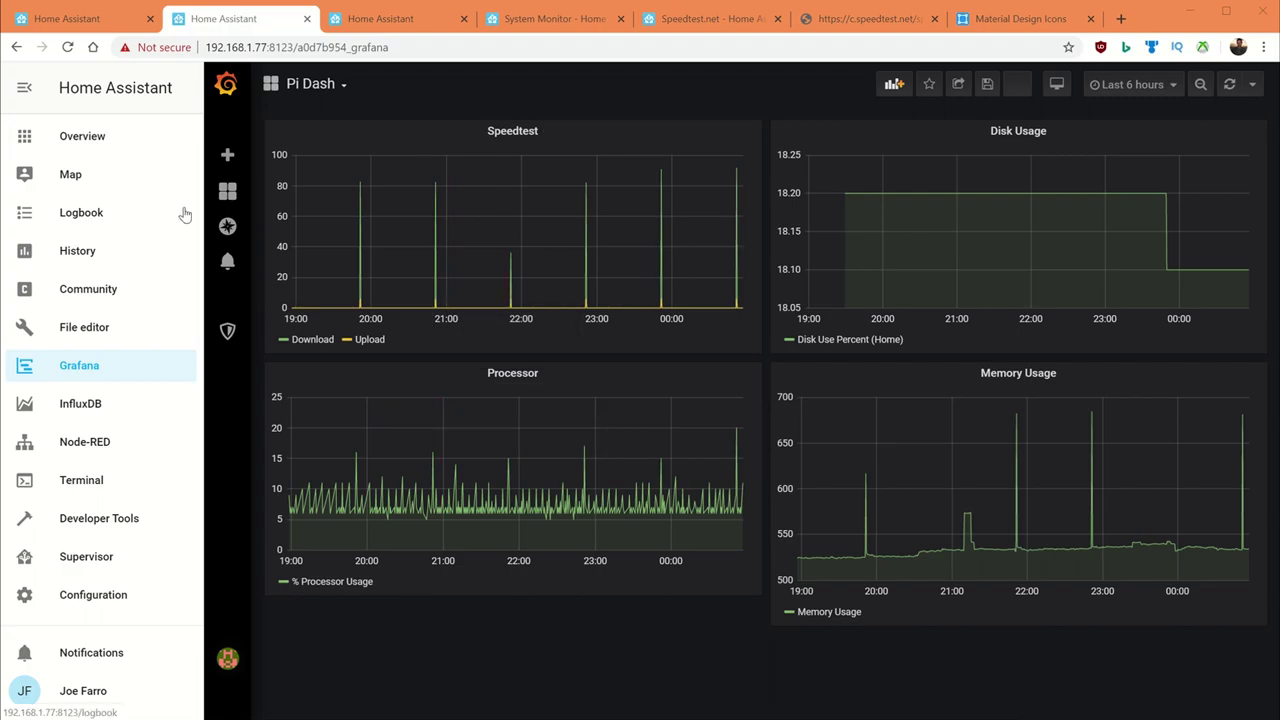
Create a new dashboard in Grafana and add a query to its new panel.
mouse_move(228, 191)
click(280, 221)
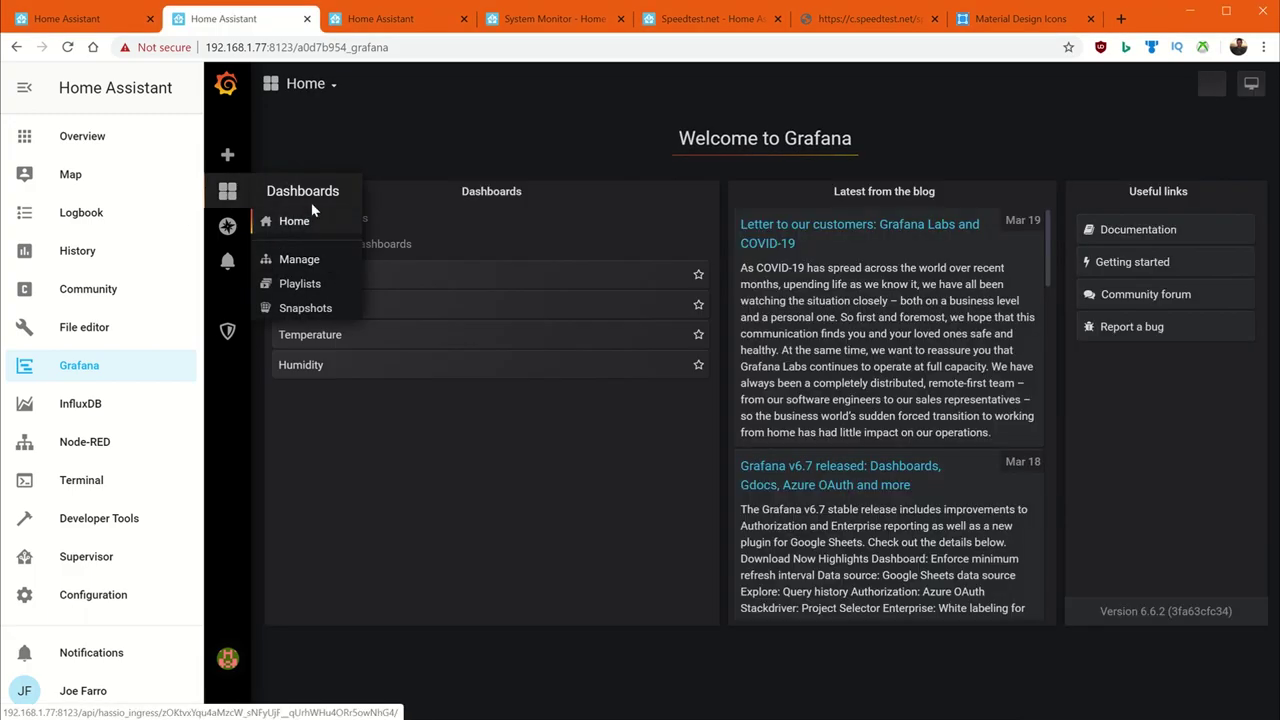
click(228, 160)
click(305, 188)
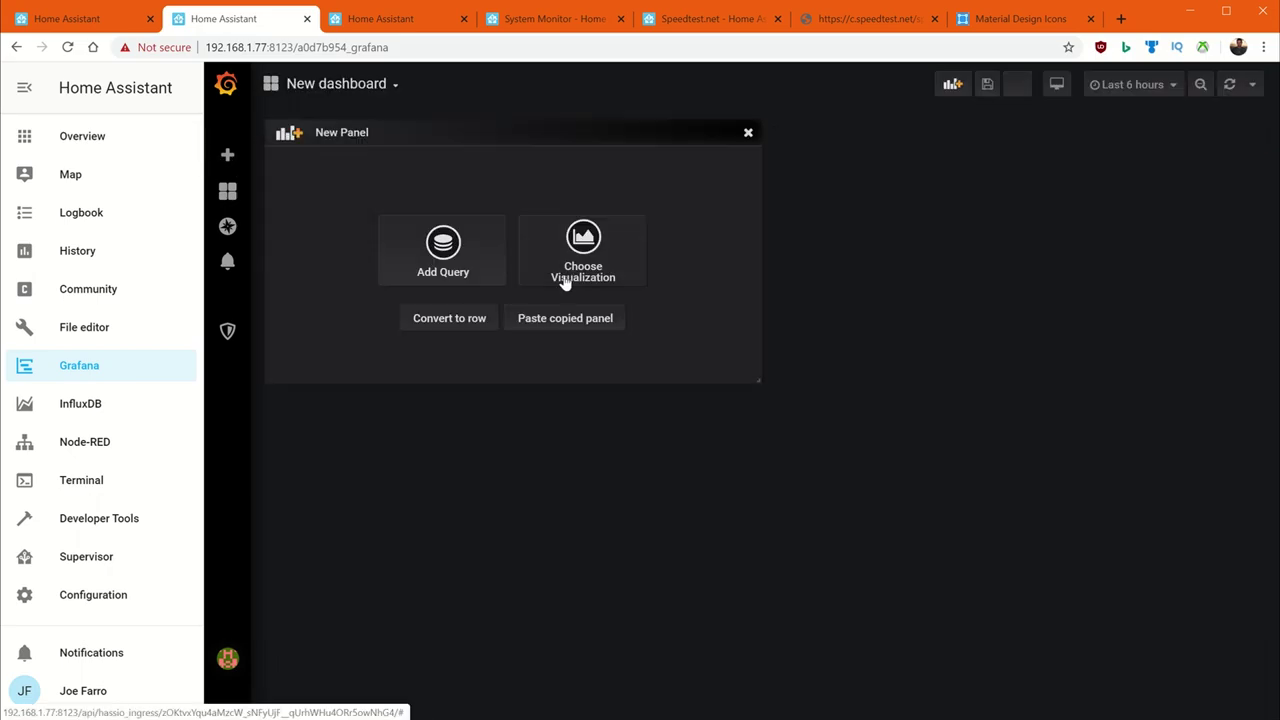
click(466, 260)
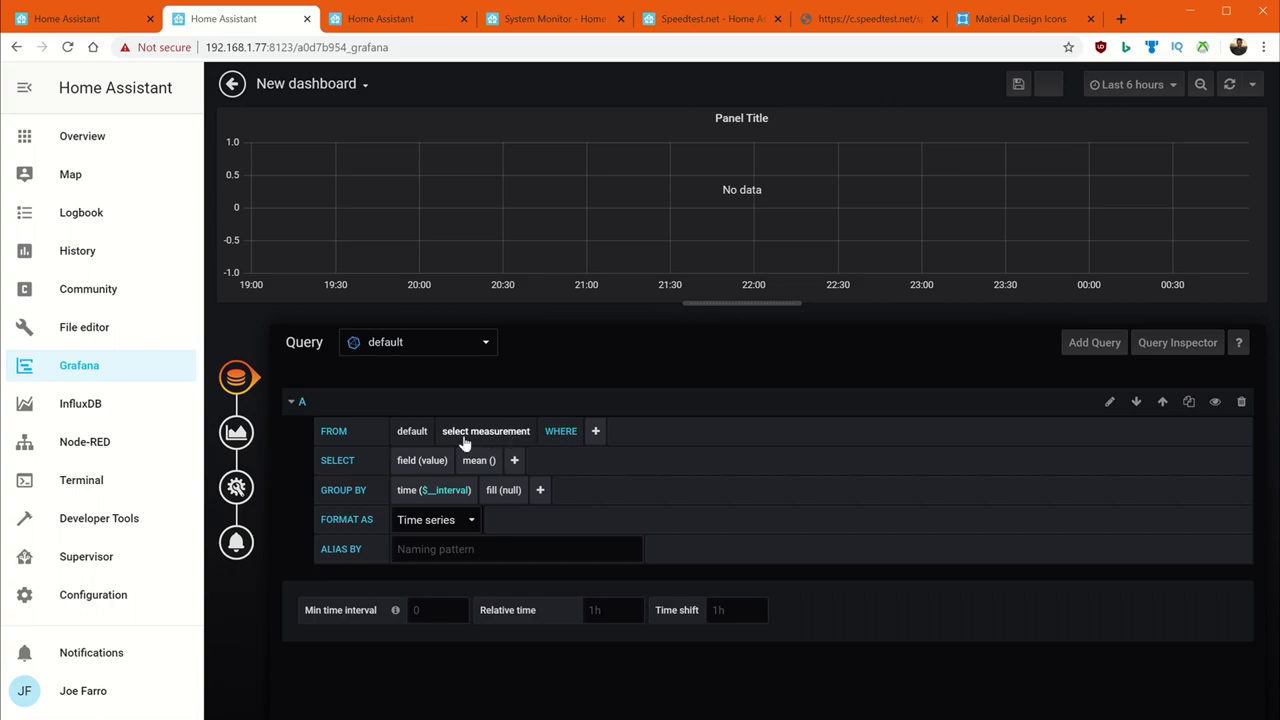
Filter query A to entity_id = speedtest_download and select Mbit/s as its measurement.
click(596, 434)
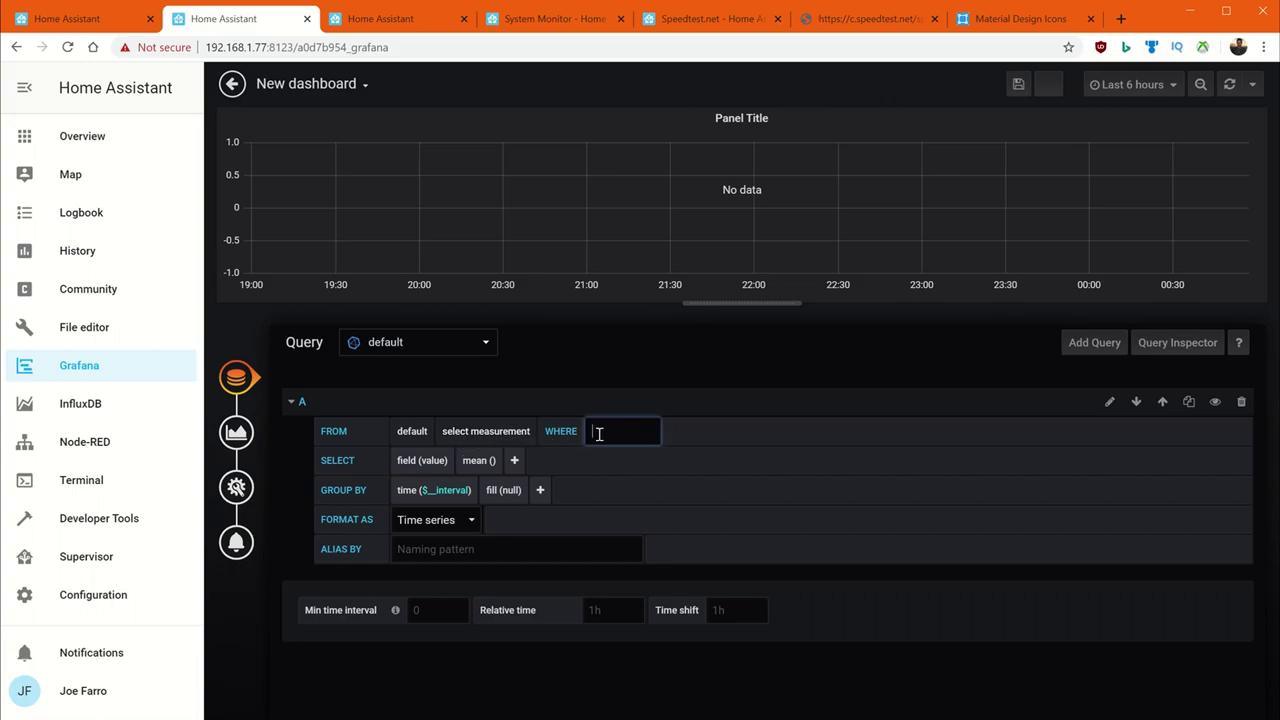
click(634, 481)
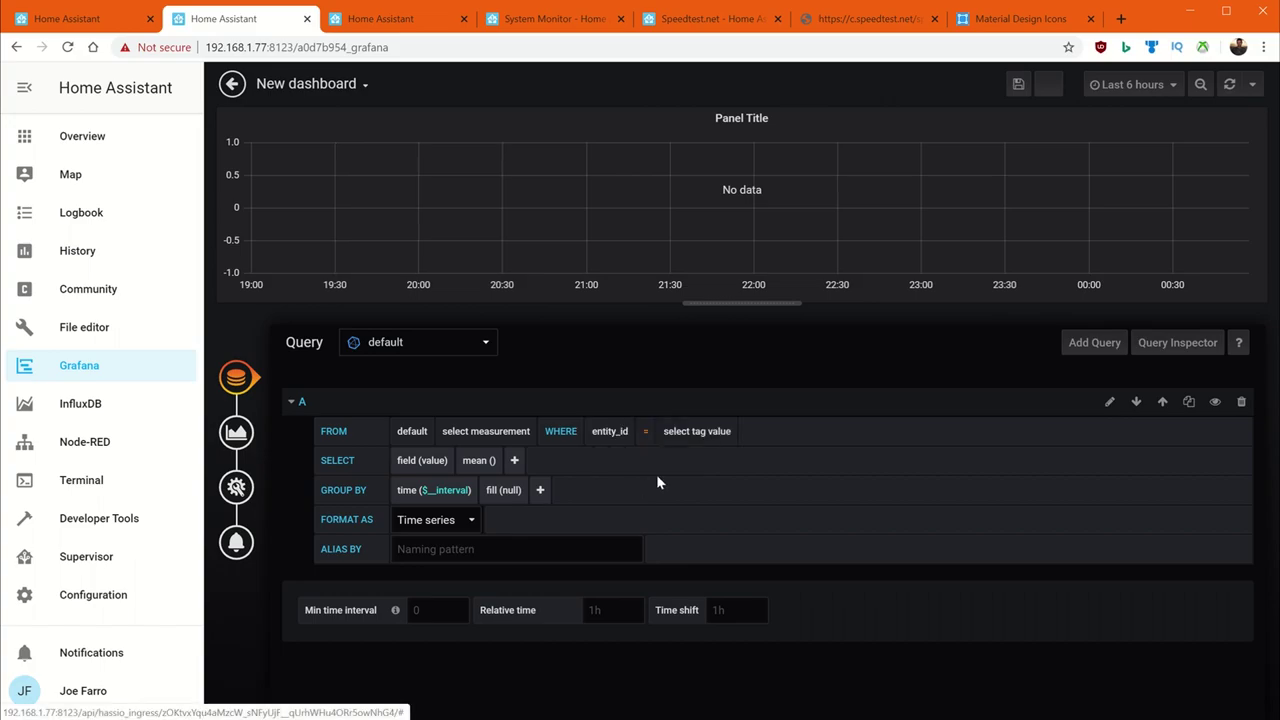
click(720, 433)
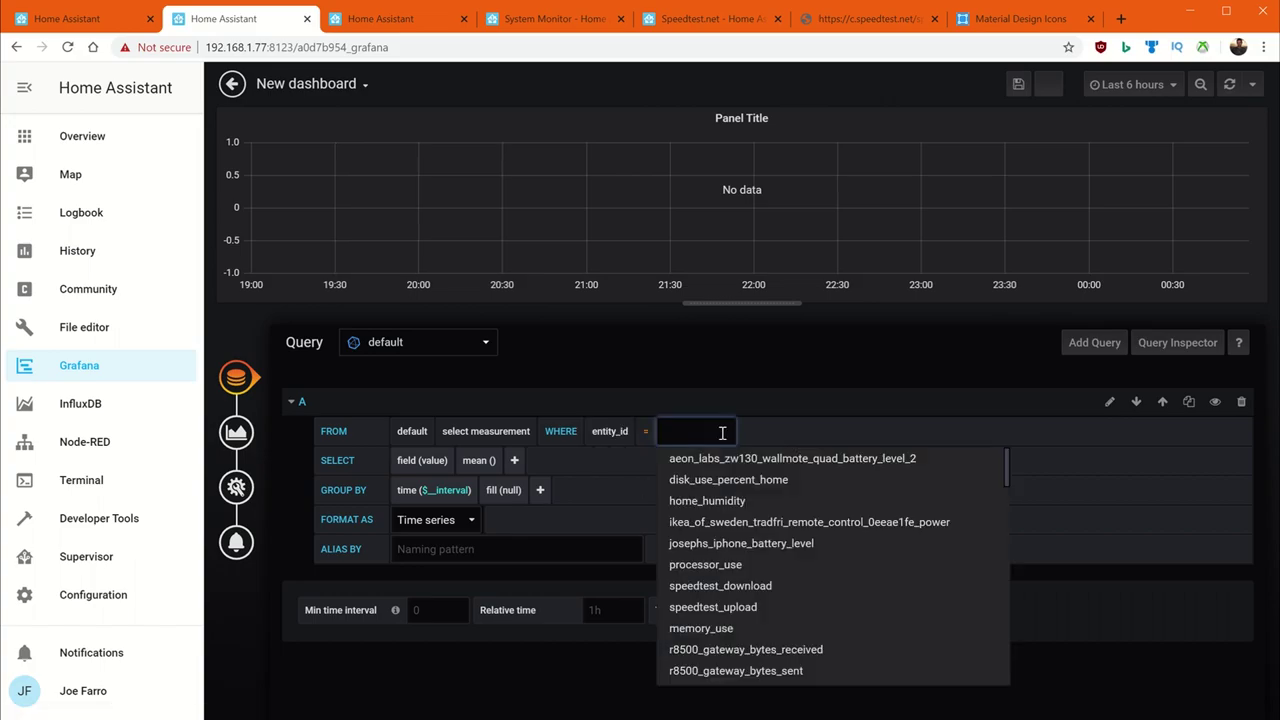
text(speed)
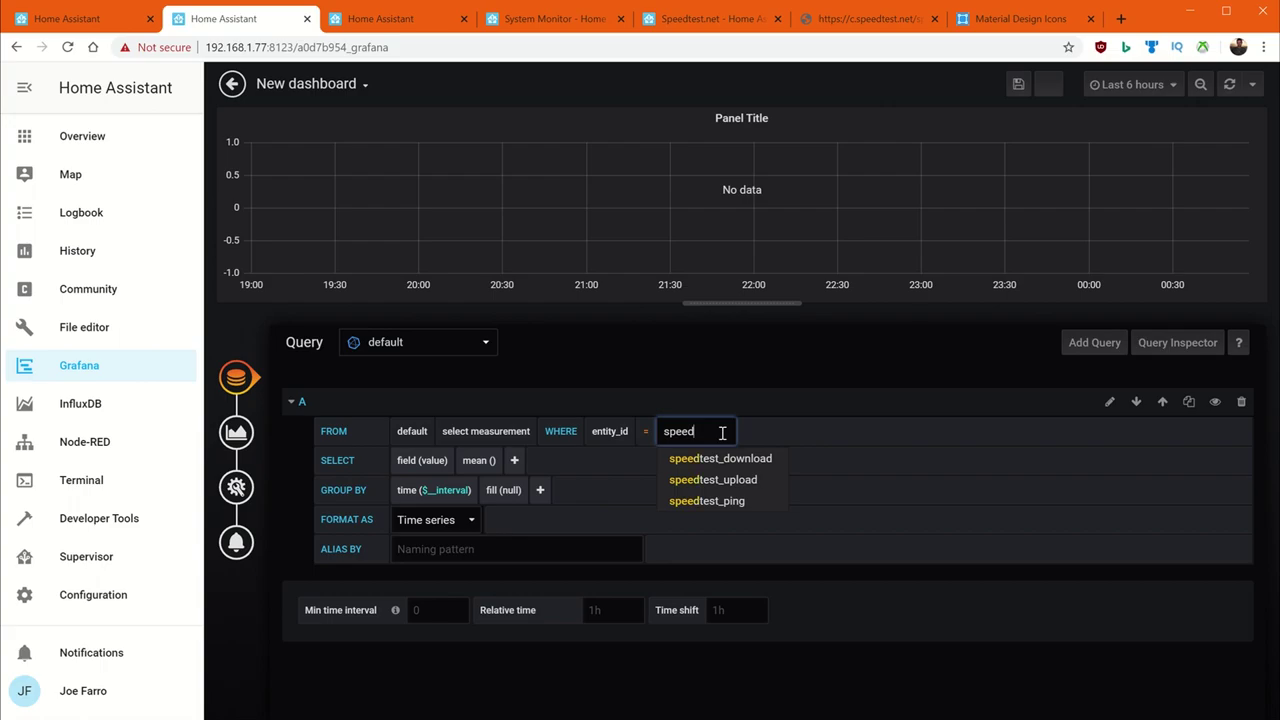
click(720, 458)
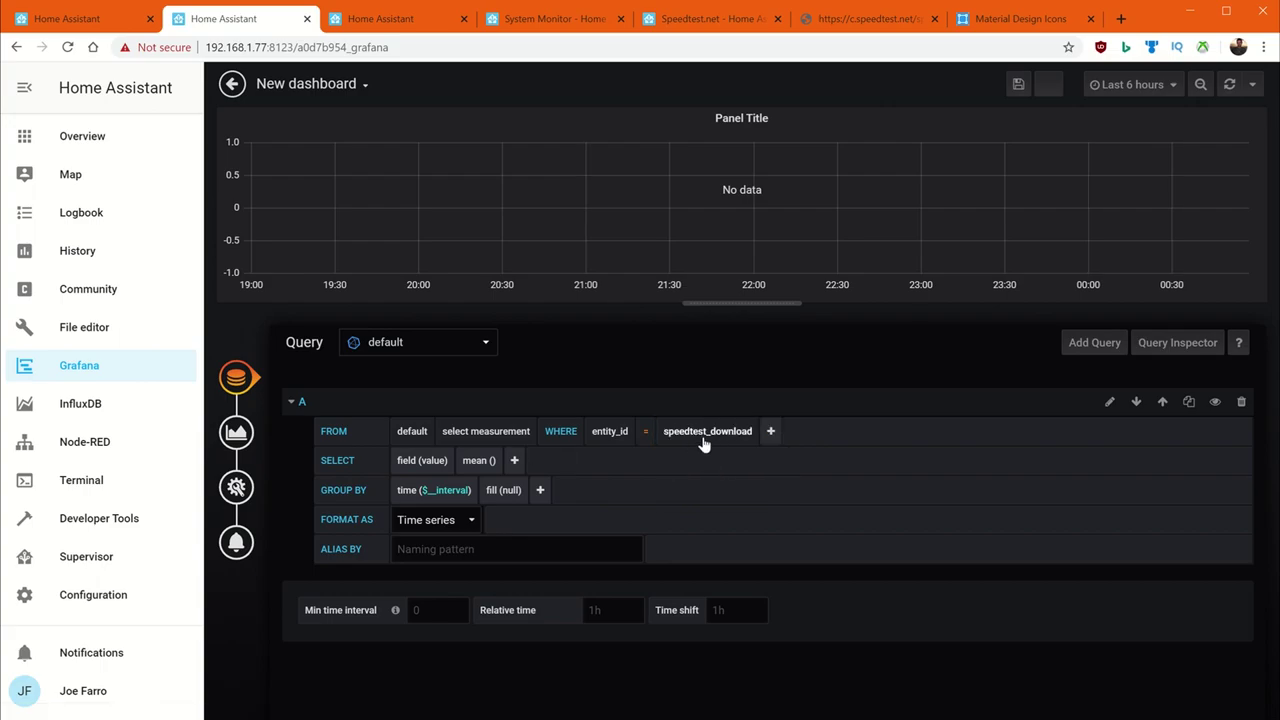
click(514, 436)
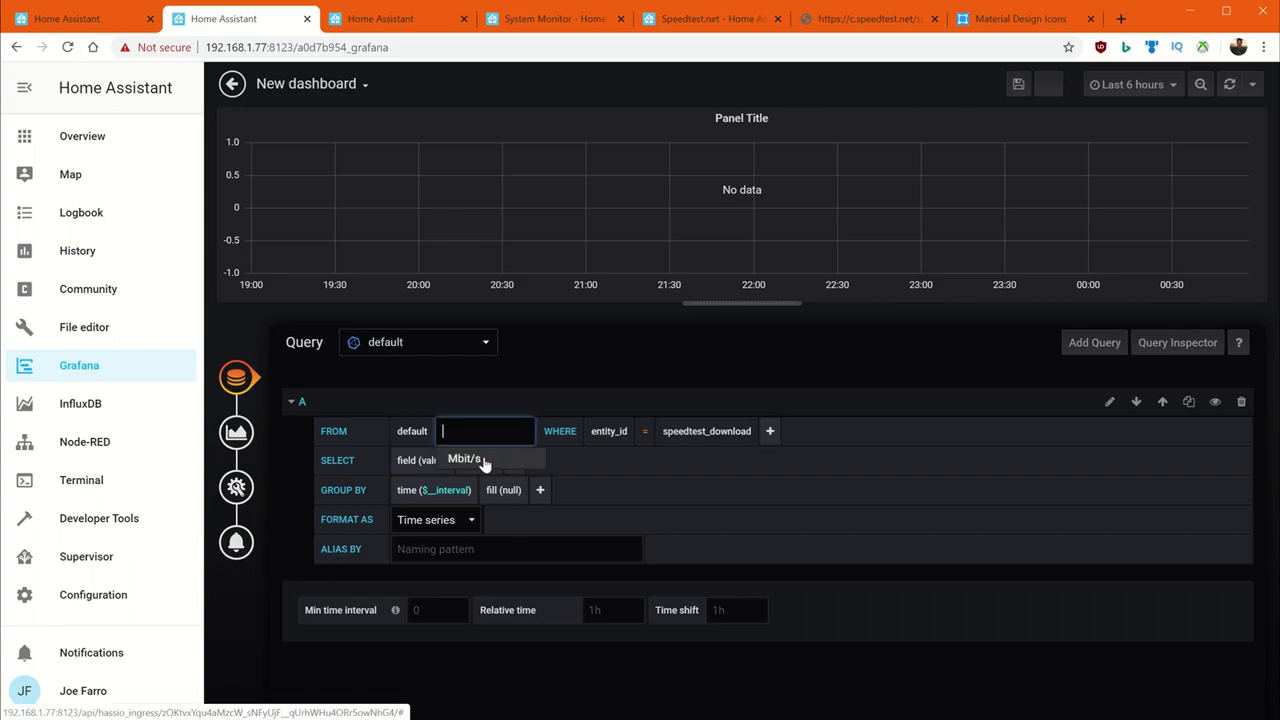
click(485, 459)
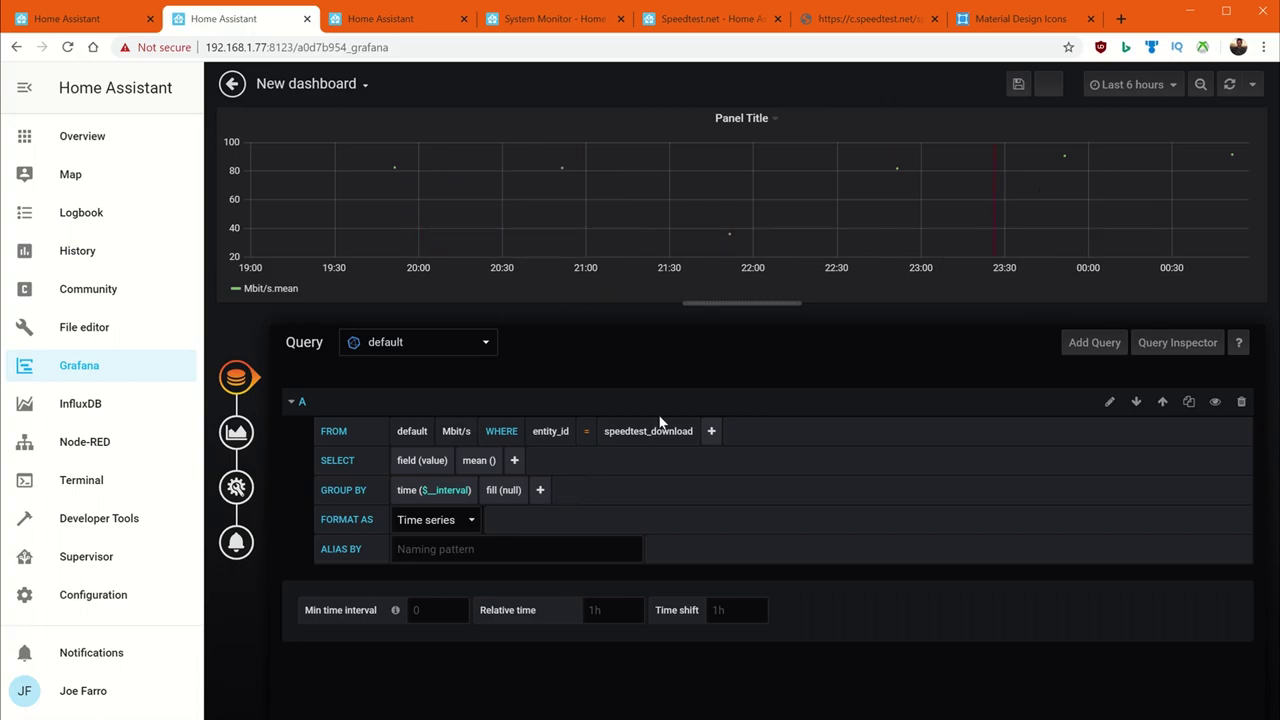
Try none as the fill option in query A's time grouping, and set it to 0 instead.
click(510, 490)
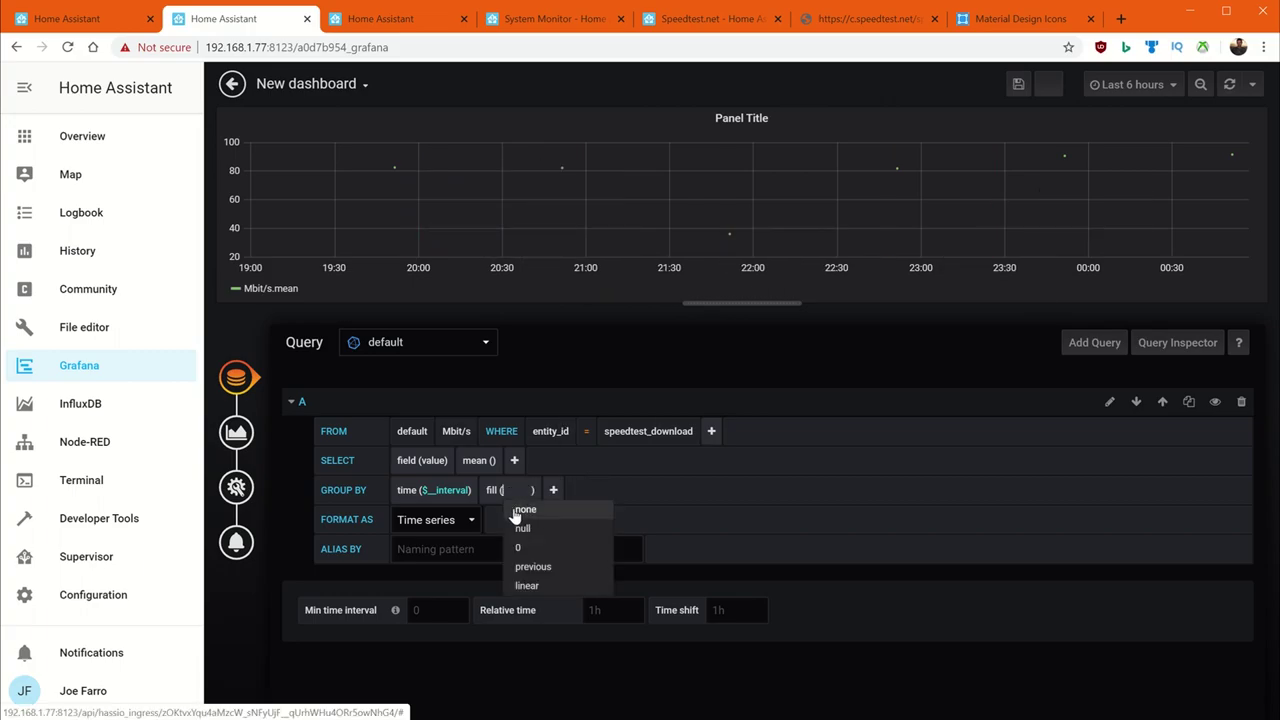
click(541, 514)
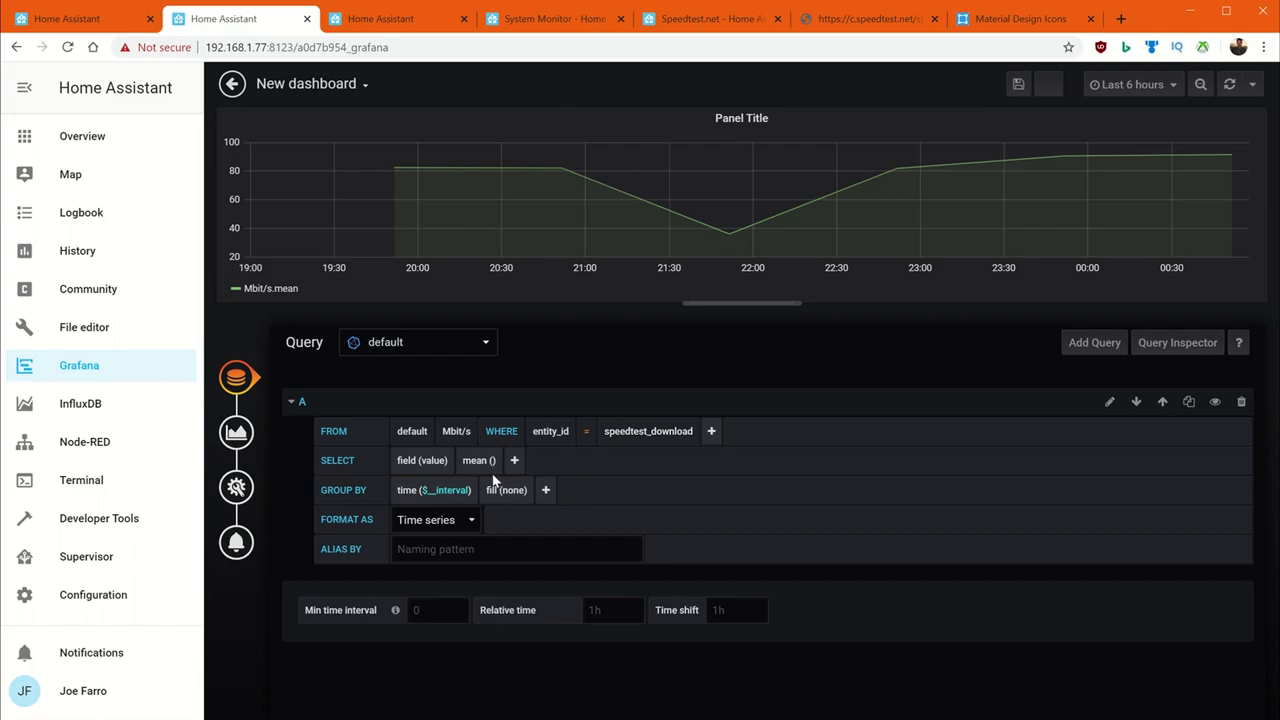
click(511, 491)
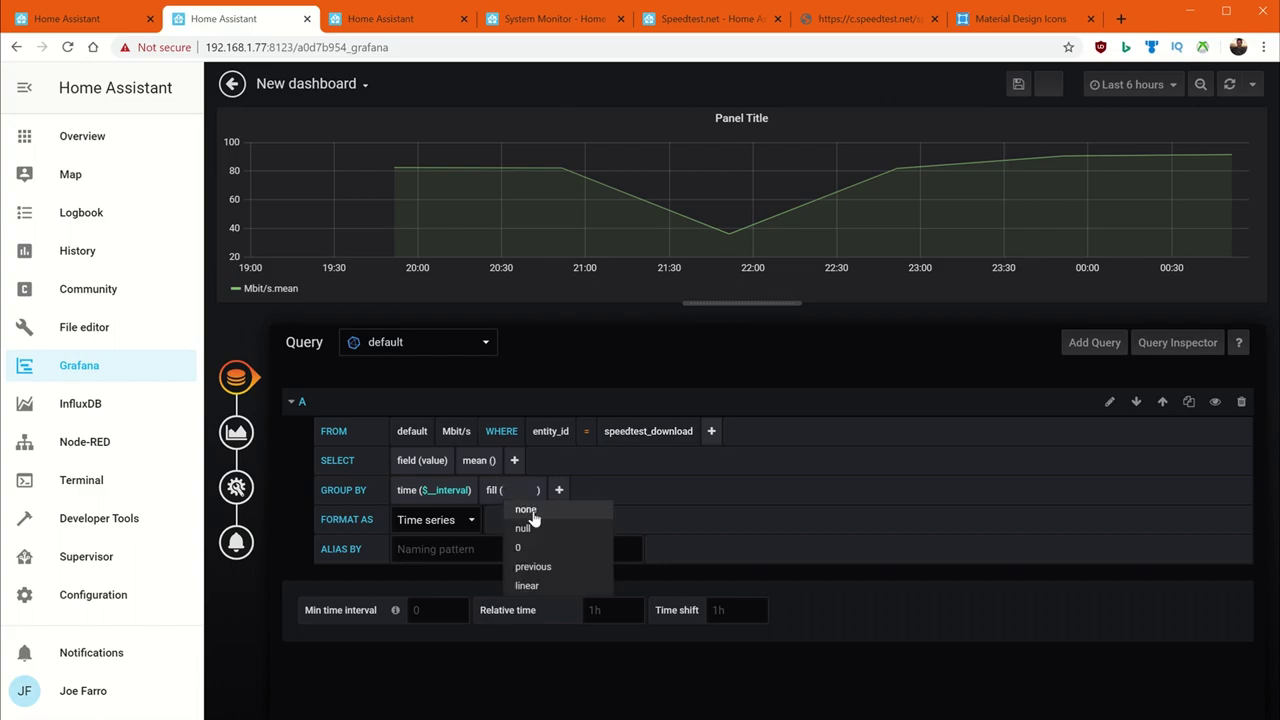
click(540, 547)
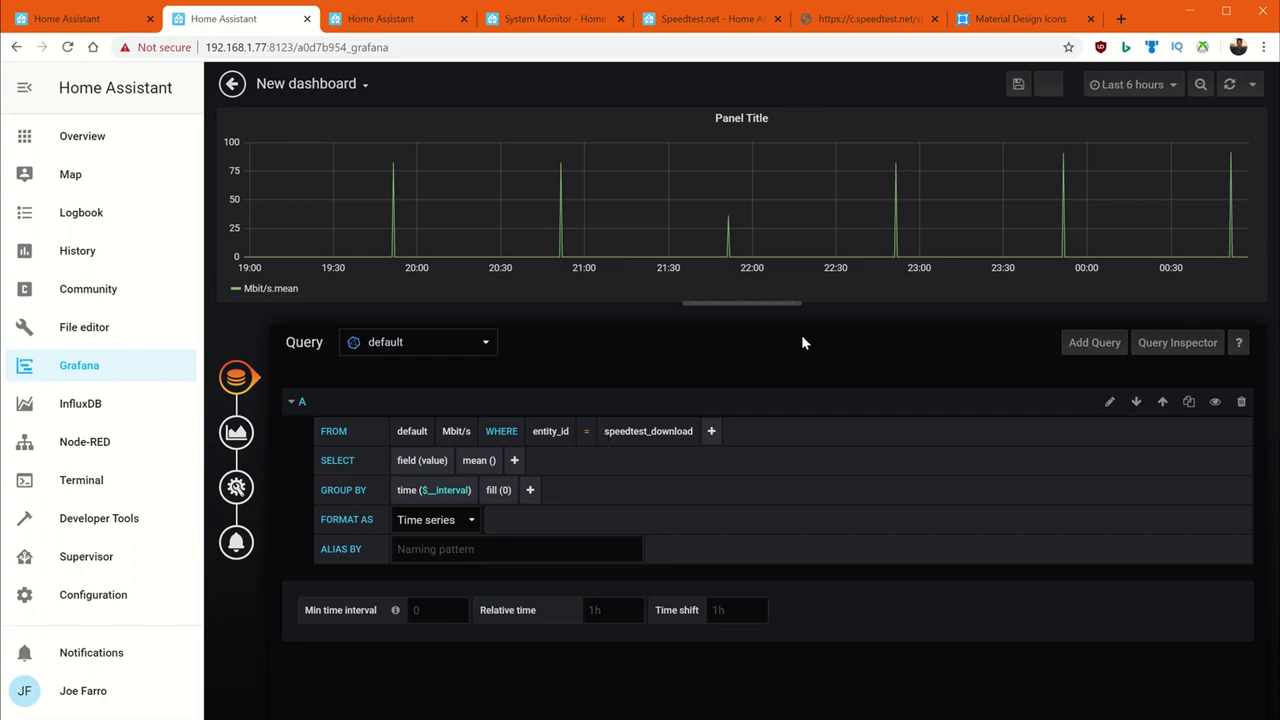
Add query B to the panel and filter it to entity_id = speedtest_upload.
click(1094, 343)
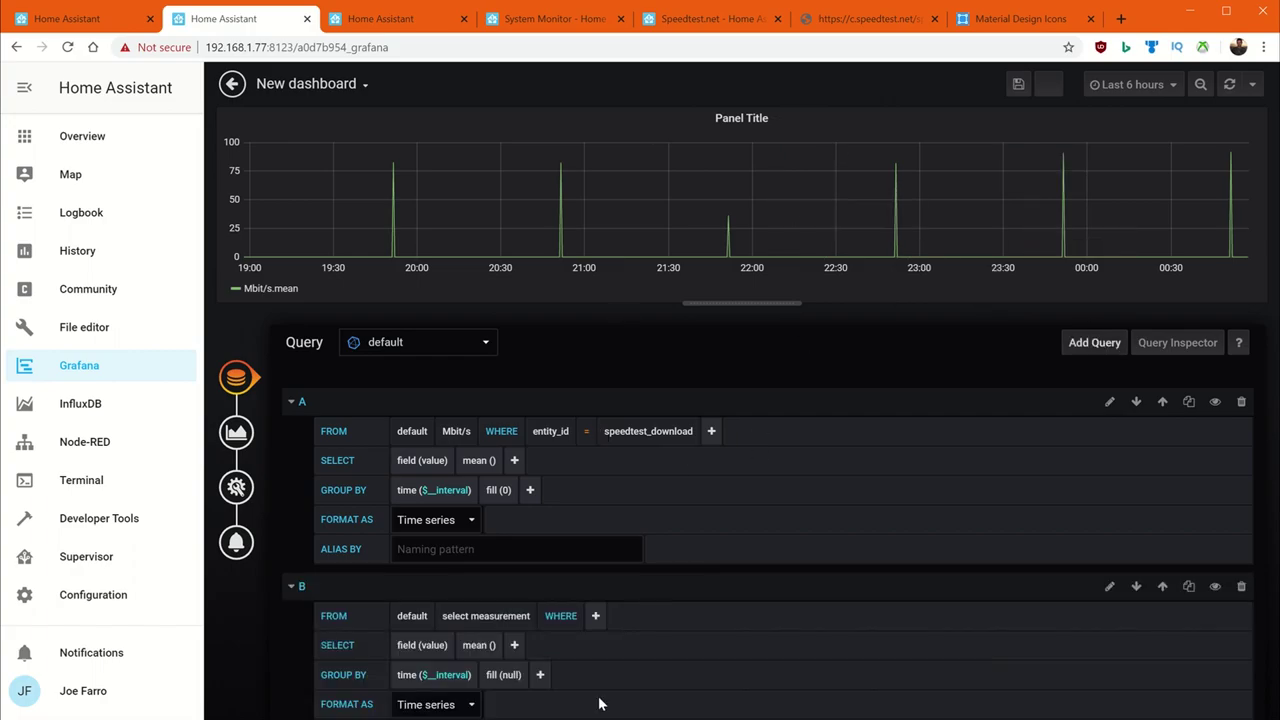
scroll(669, 629, down, 2)
click(595, 490)
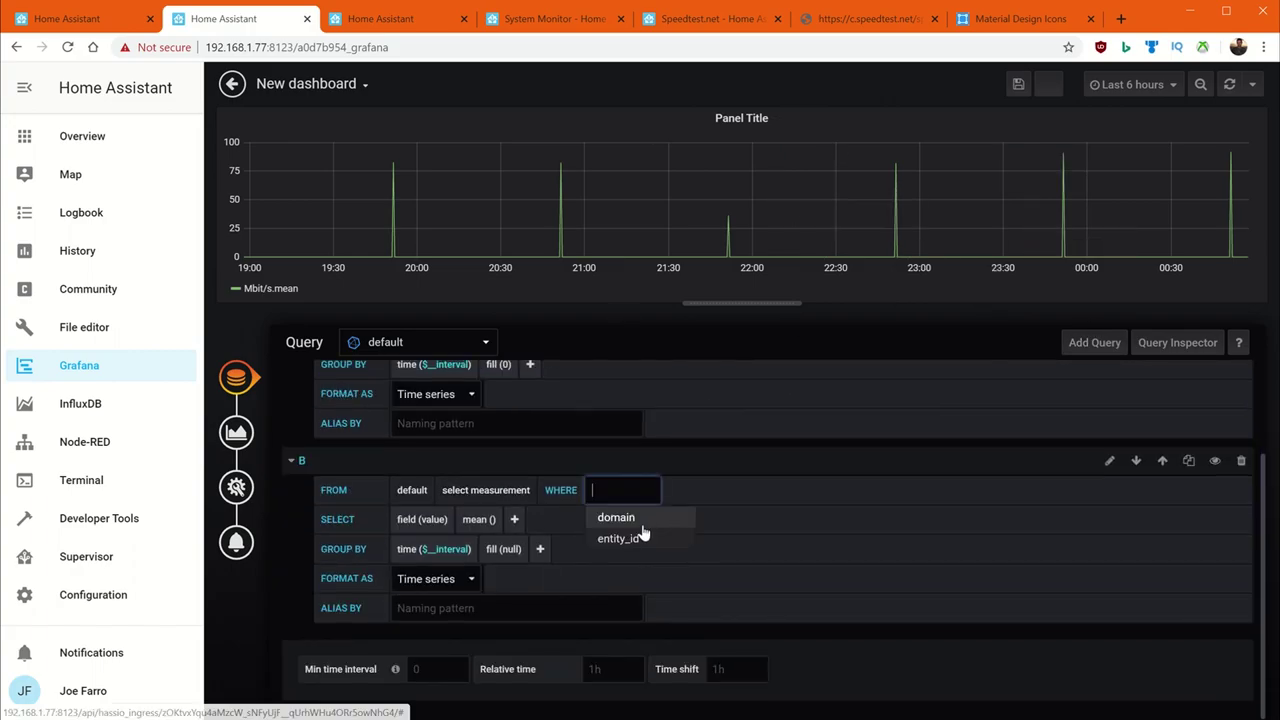
click(643, 538)
click(710, 495)
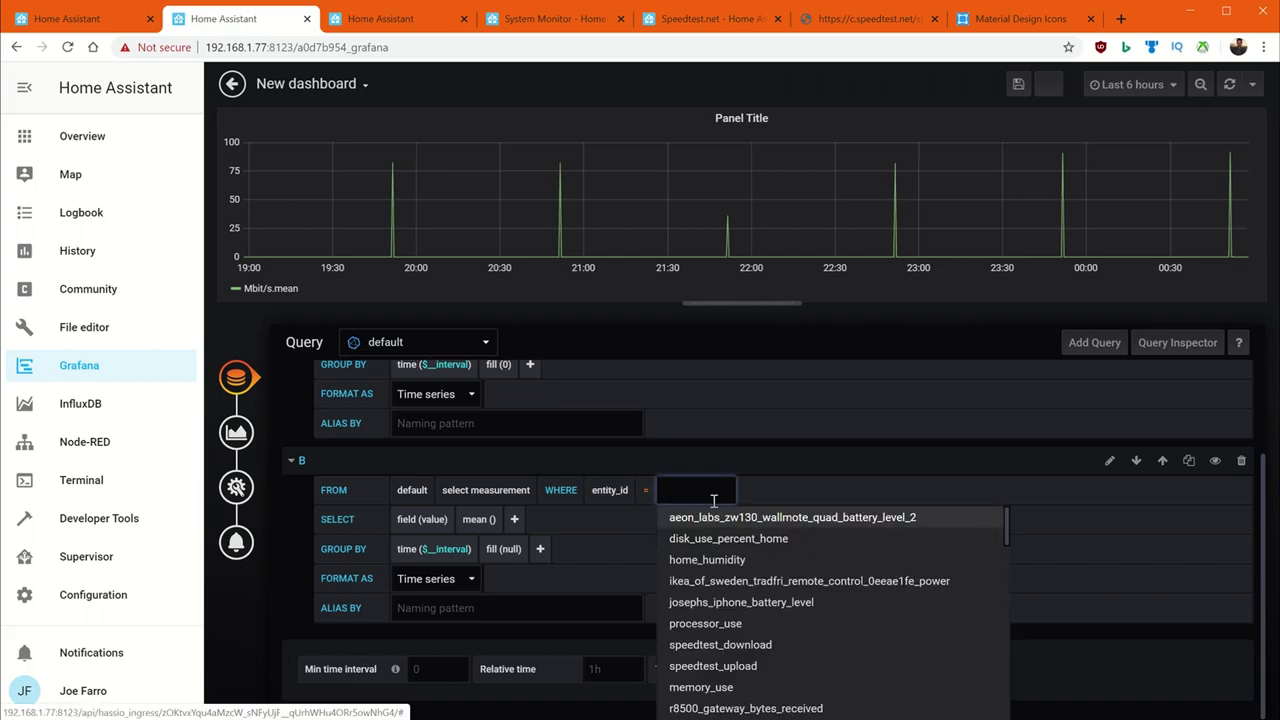
text(speed)
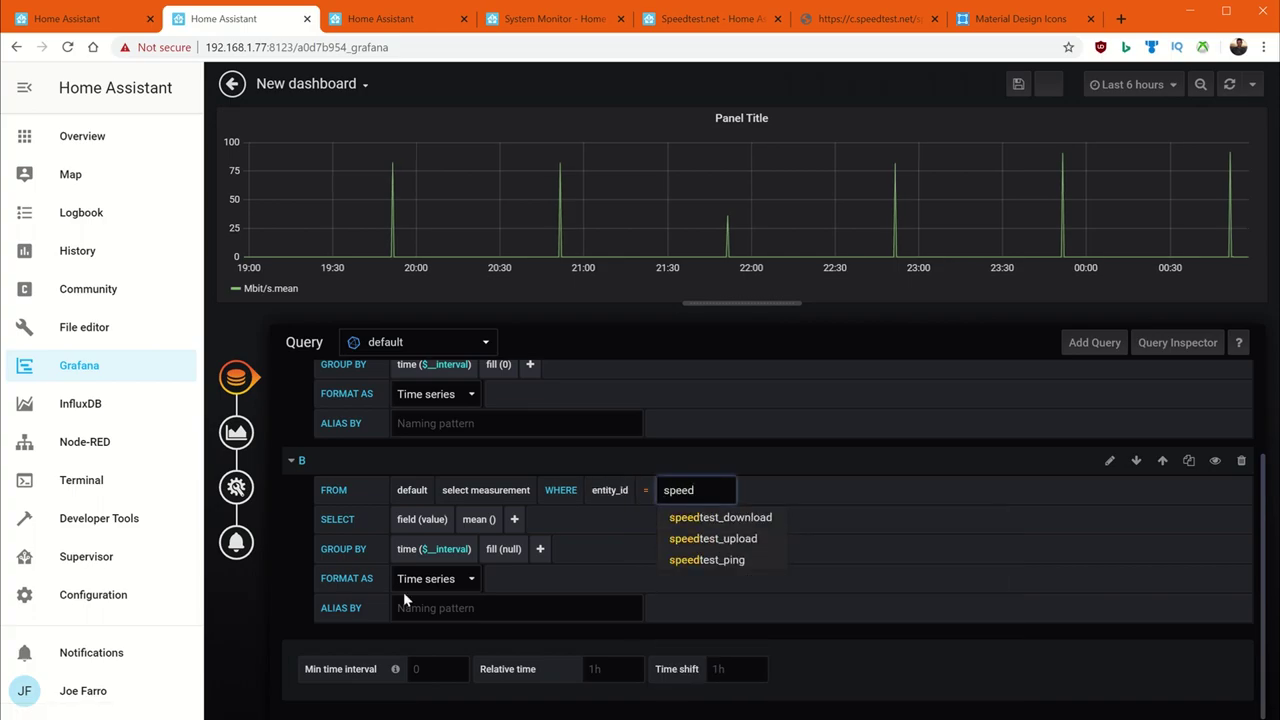
click(708, 538)
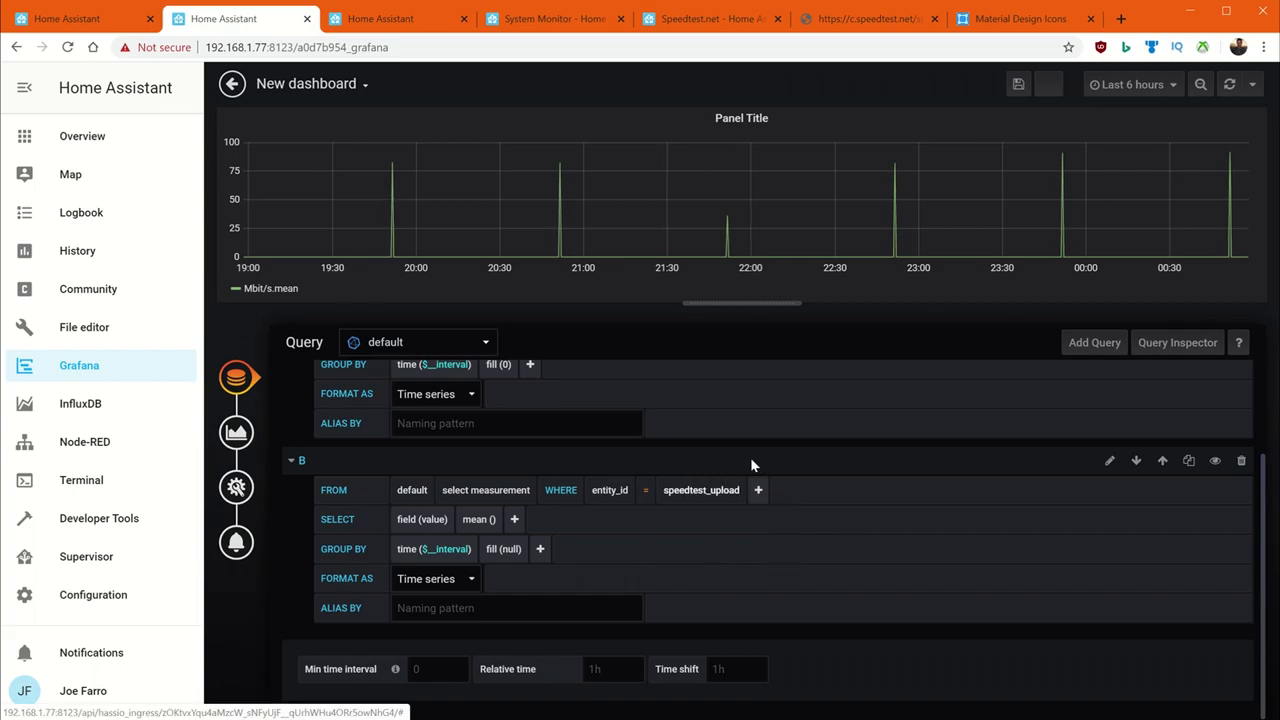
Set query B's fill option to 0 in the time grouping and select Mbit/s as its measurement.
scroll(755, 460, up, 2)
scroll(849, 575, down, 2)
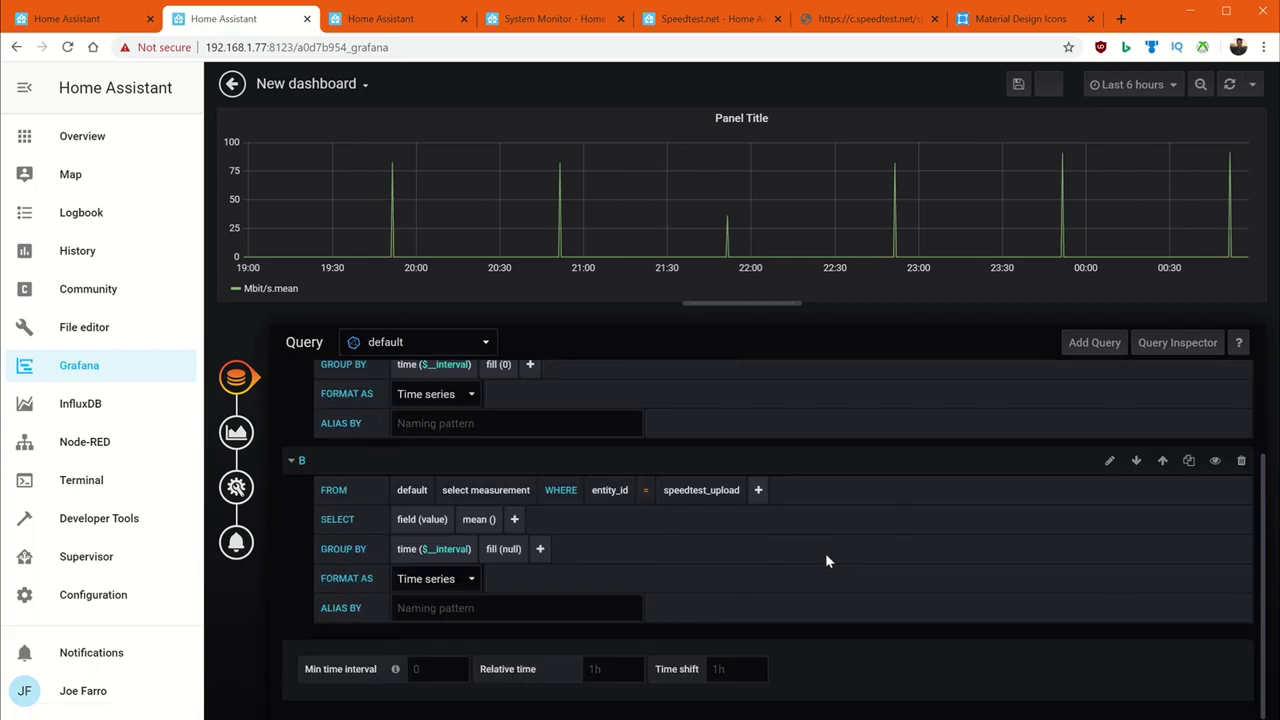
scroll(705, 520, up, 1)
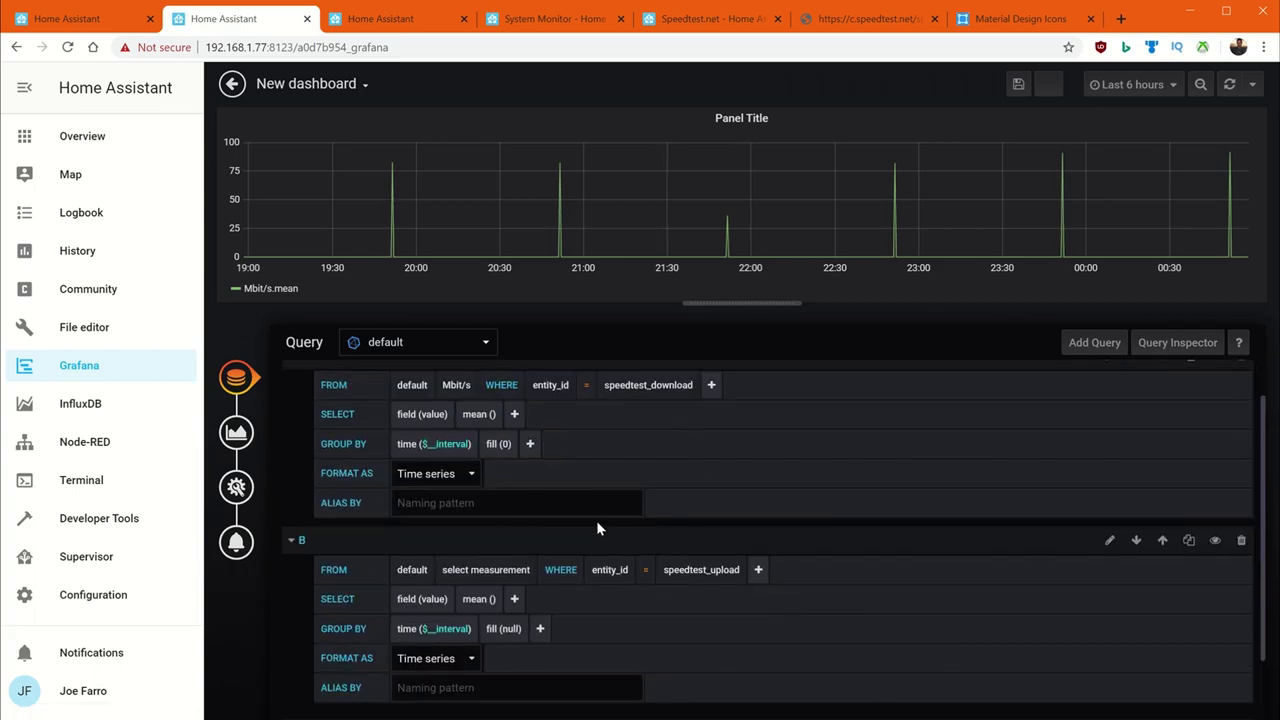
scroll(596, 520, down, 1)
scroll(586, 421, up, 1)
click(470, 502)
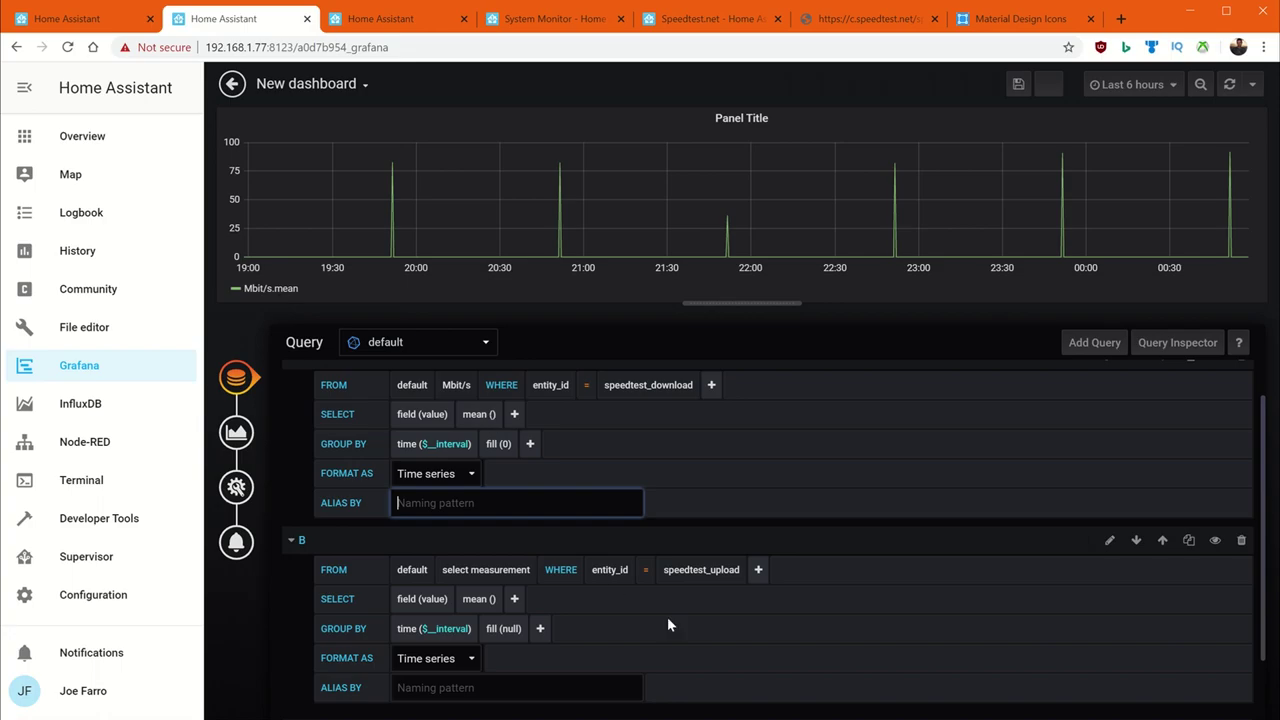
scroll(640, 583, down, 1)
click(504, 549)
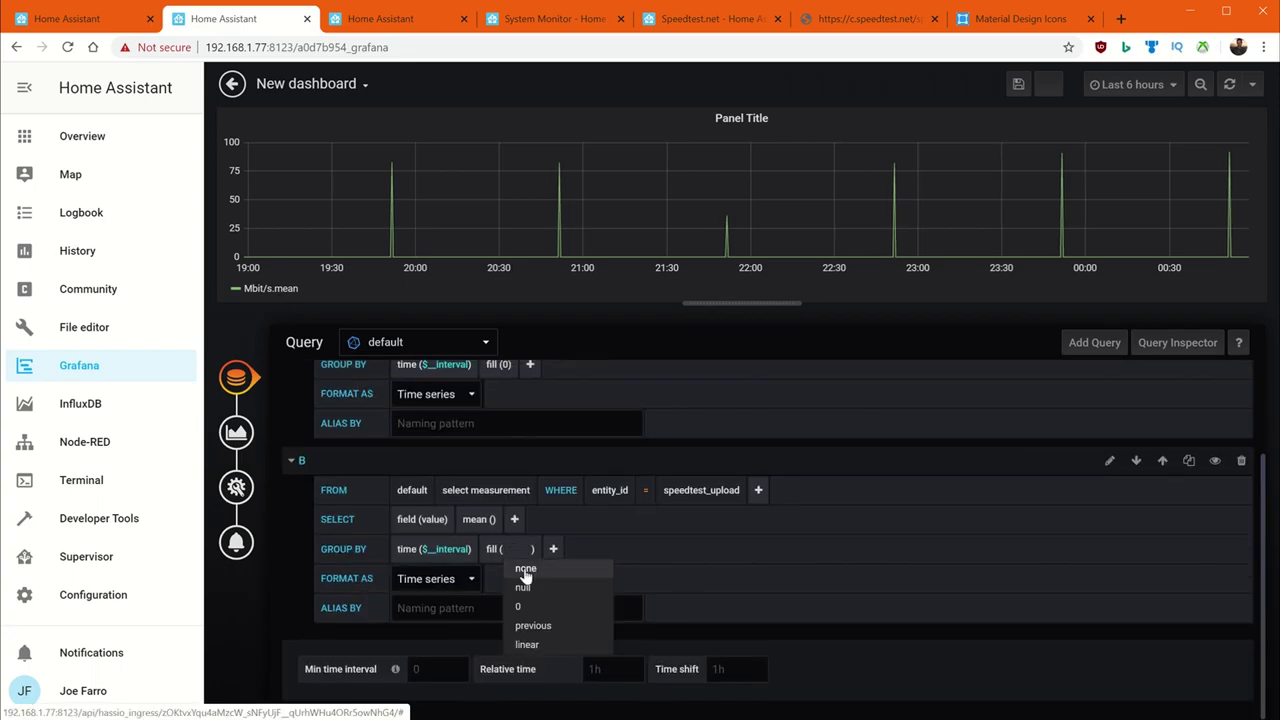
click(525, 569)
click(514, 551)
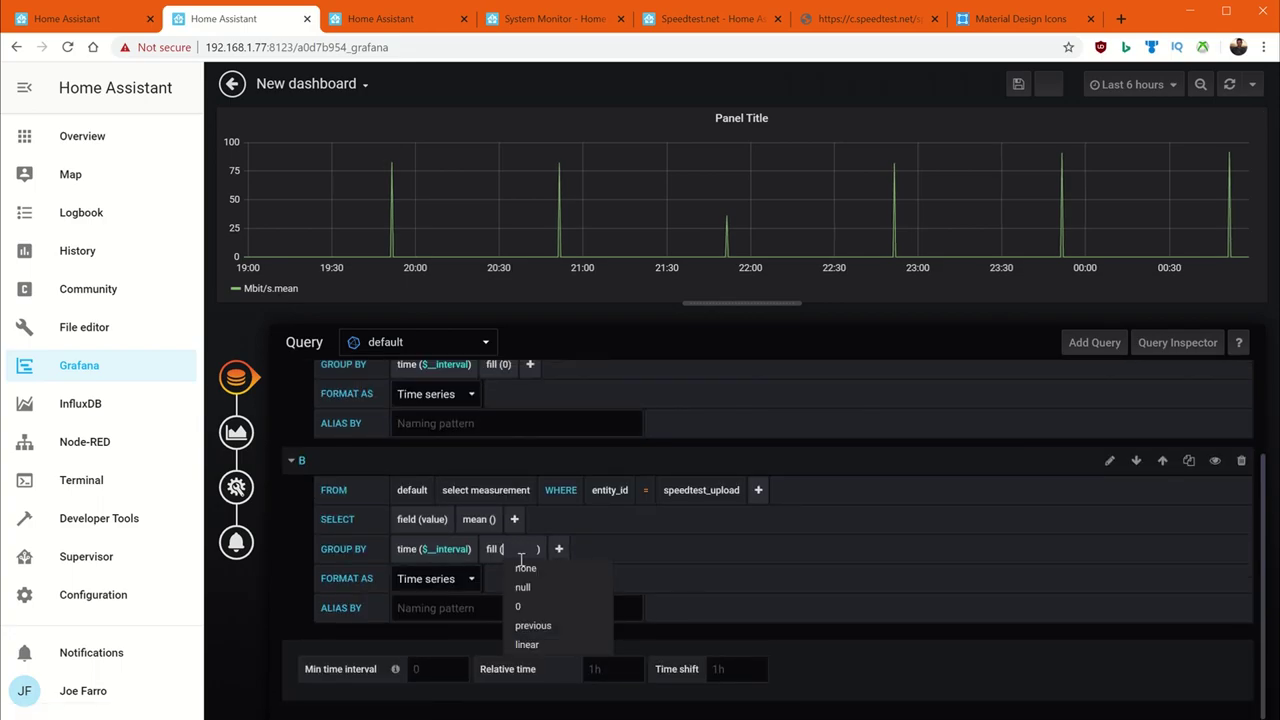
click(564, 610)
scroll(584, 543, up, 1)
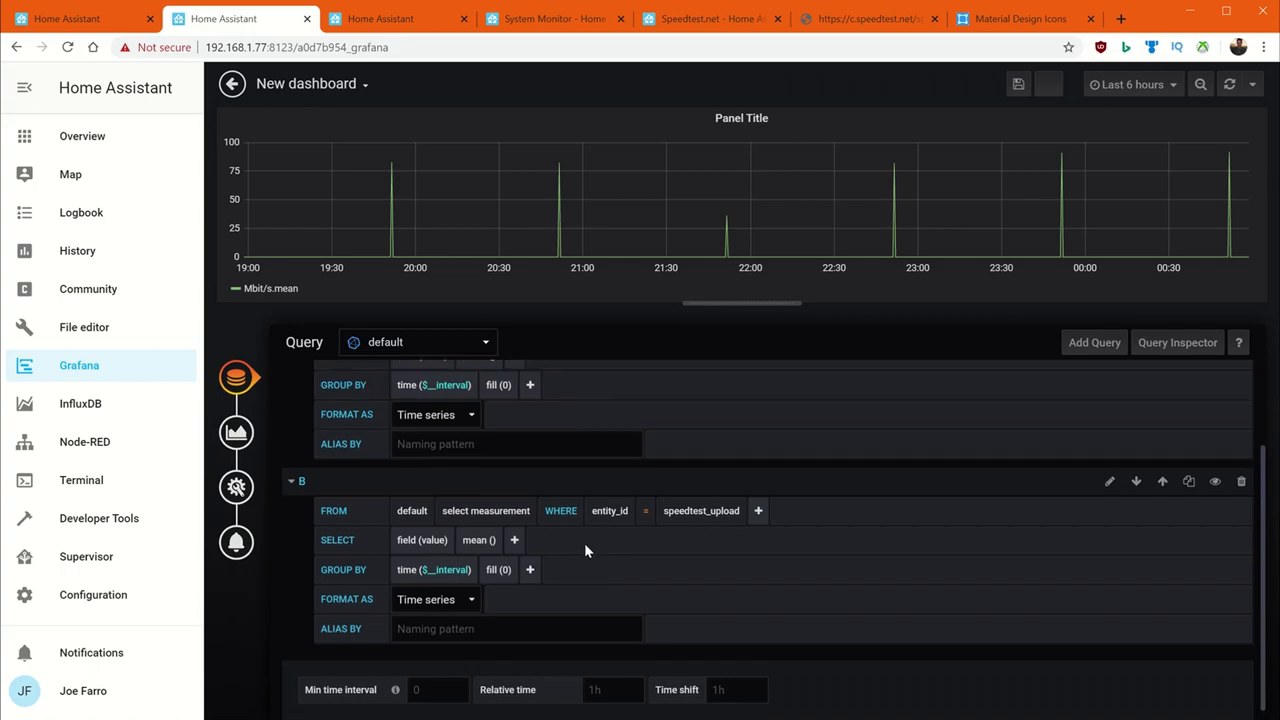
click(507, 566)
click(503, 595)
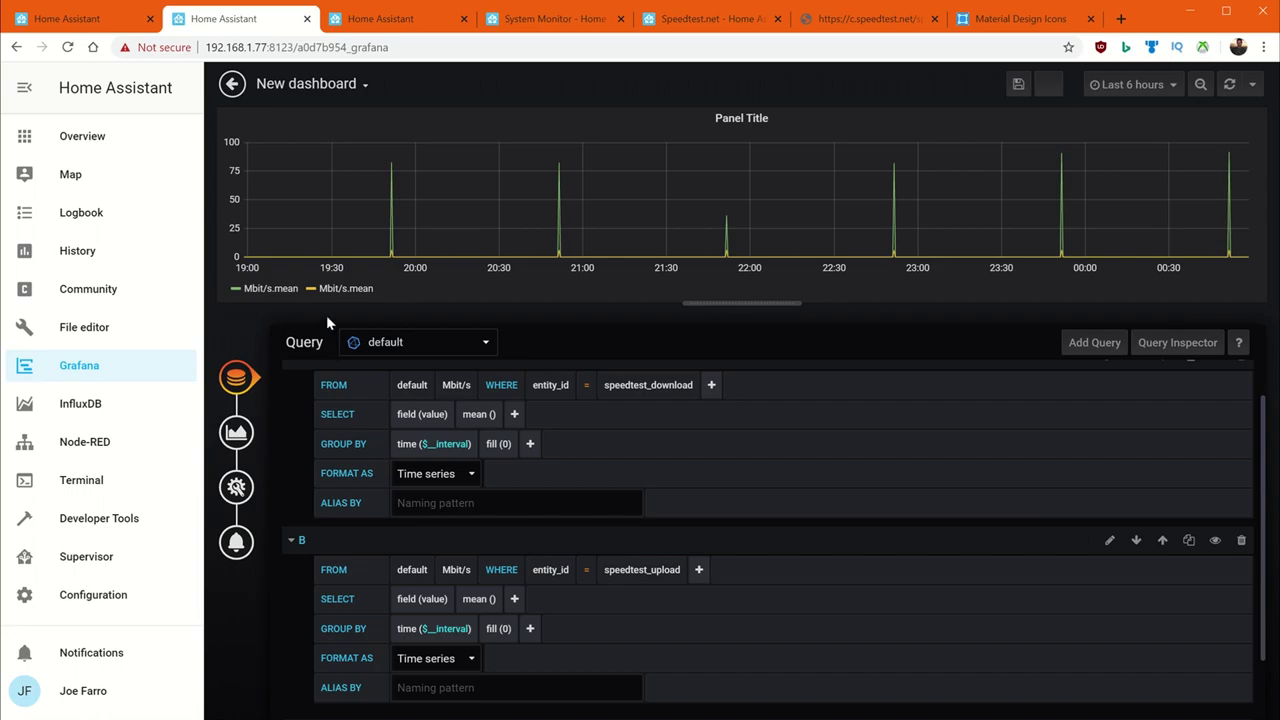
Give query A the alias "Download speed" and query B the alias "Upload Speed".
click(520, 502)
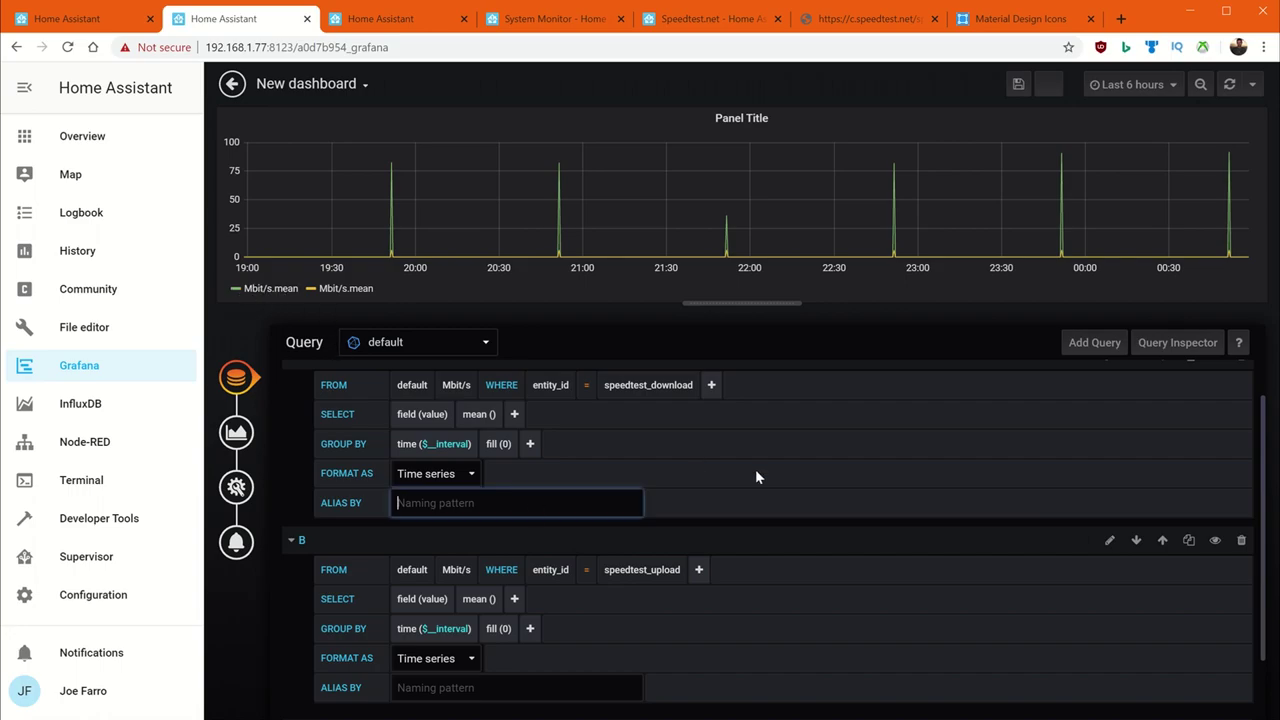
scroll(779, 483, up, 1)
text(Download speed)
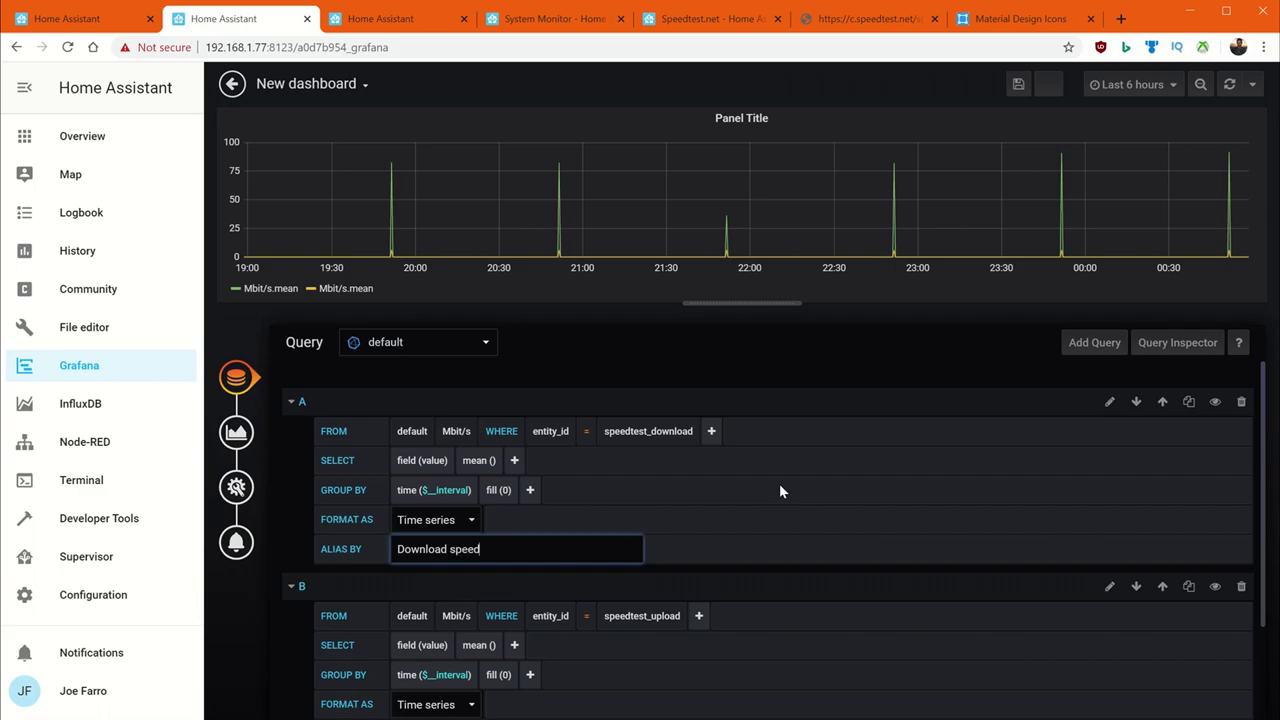
scroll(790, 500, down, 3)
click(587, 607)
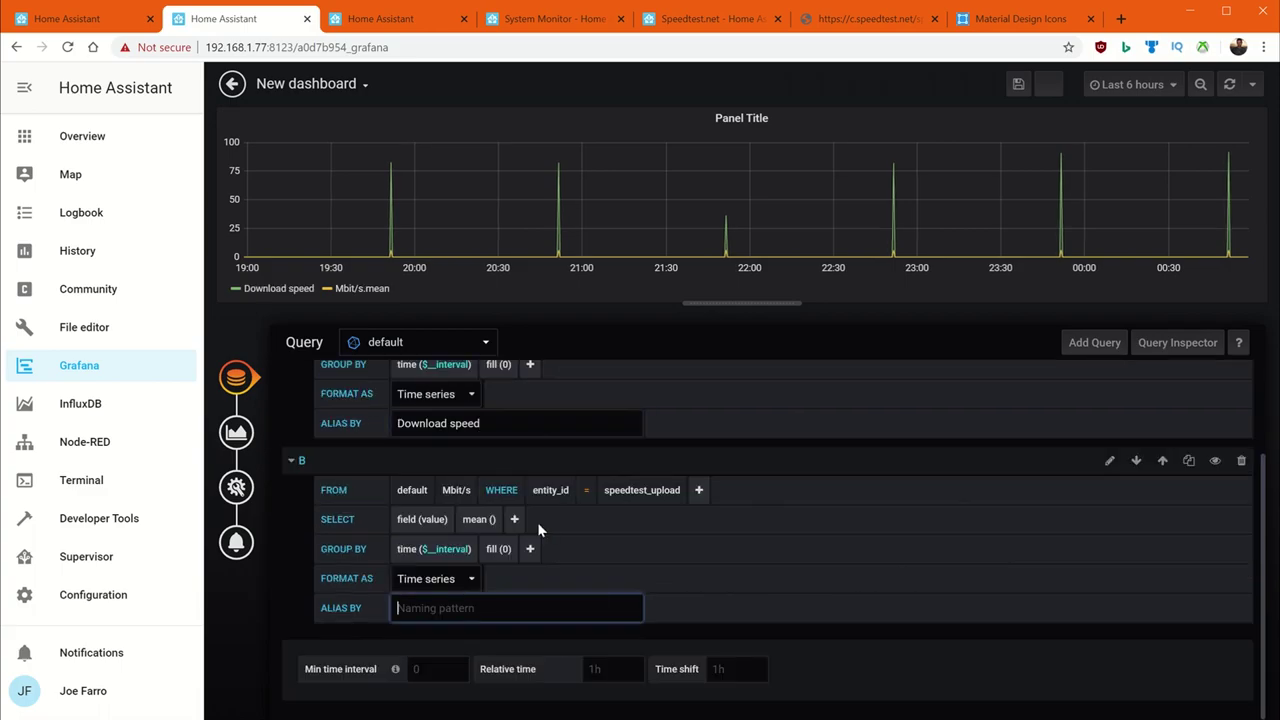
text(Upload Speed)
click(692, 585)
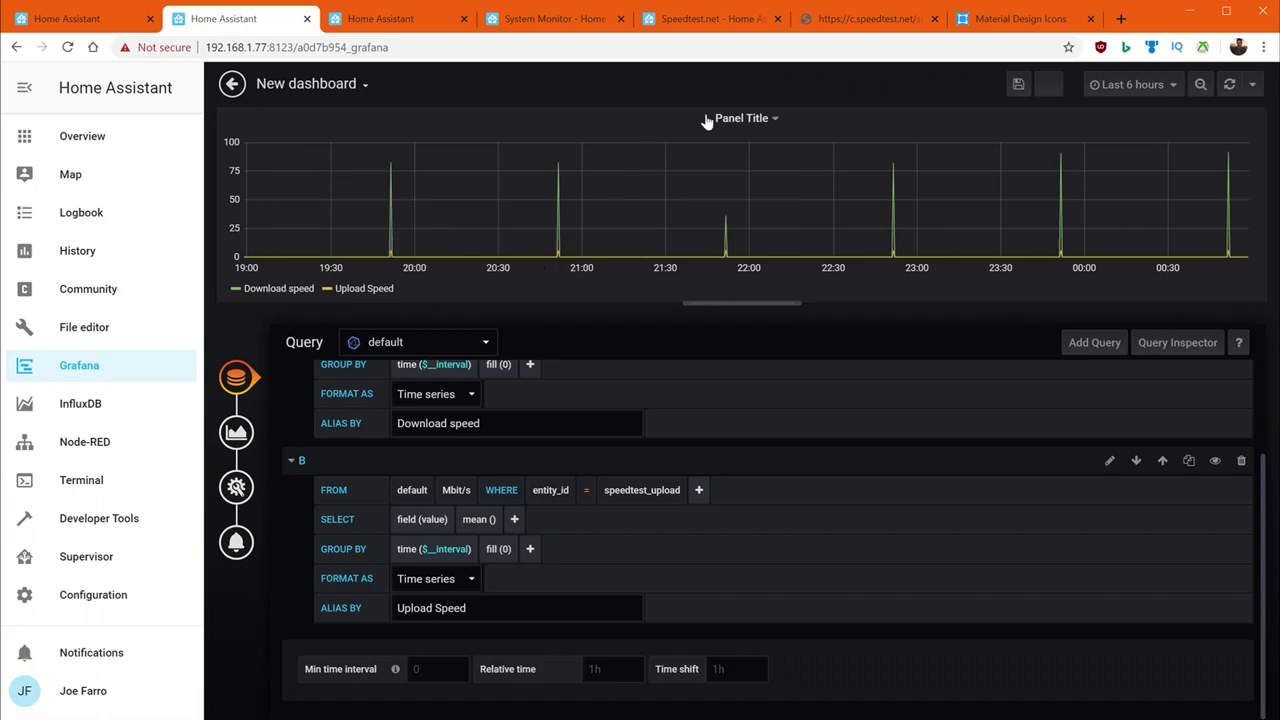
Title the panel "Speedtest" and return to the dashboard.
click(236, 487)
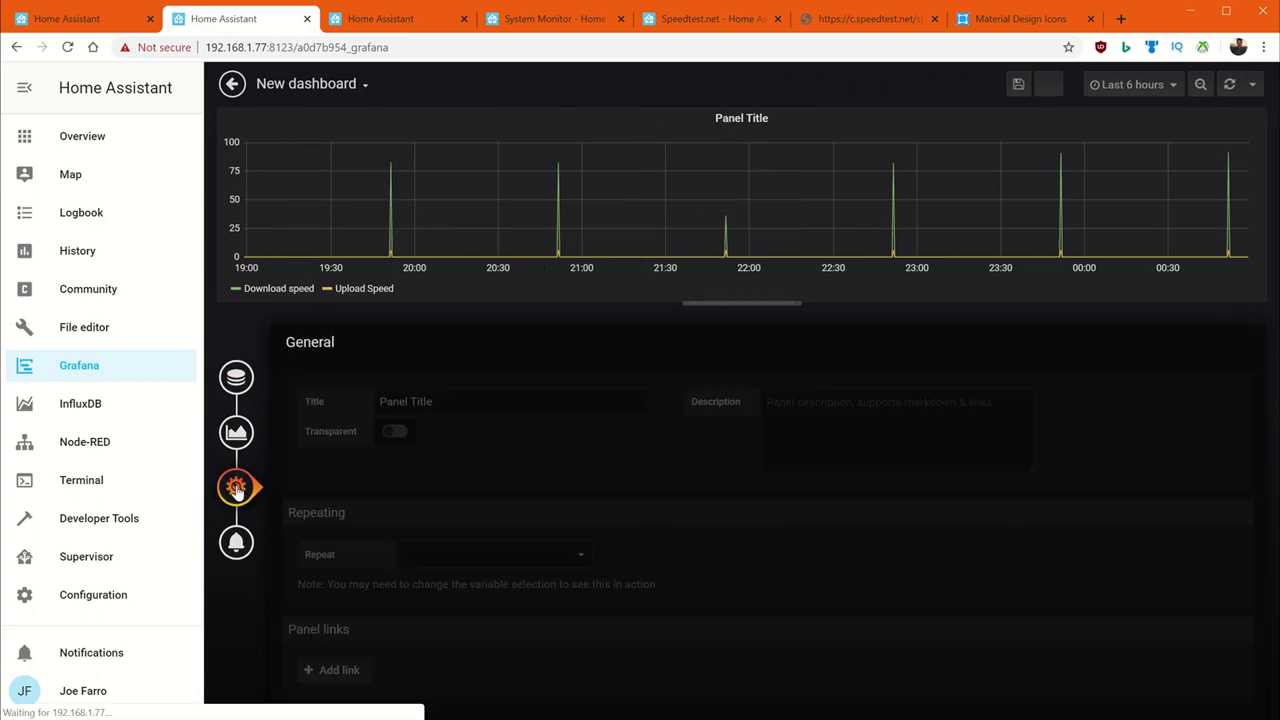
drag(455, 410, 302, 420)
text(Speedtest)
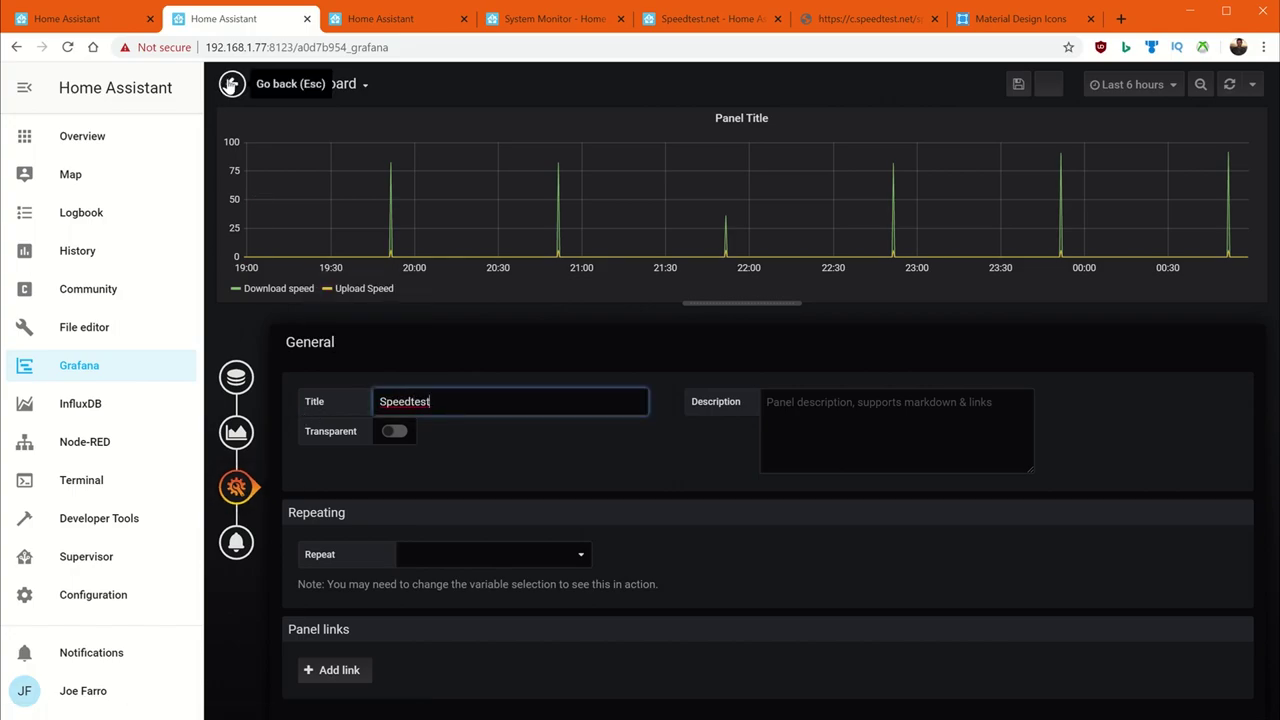
click(230, 87)
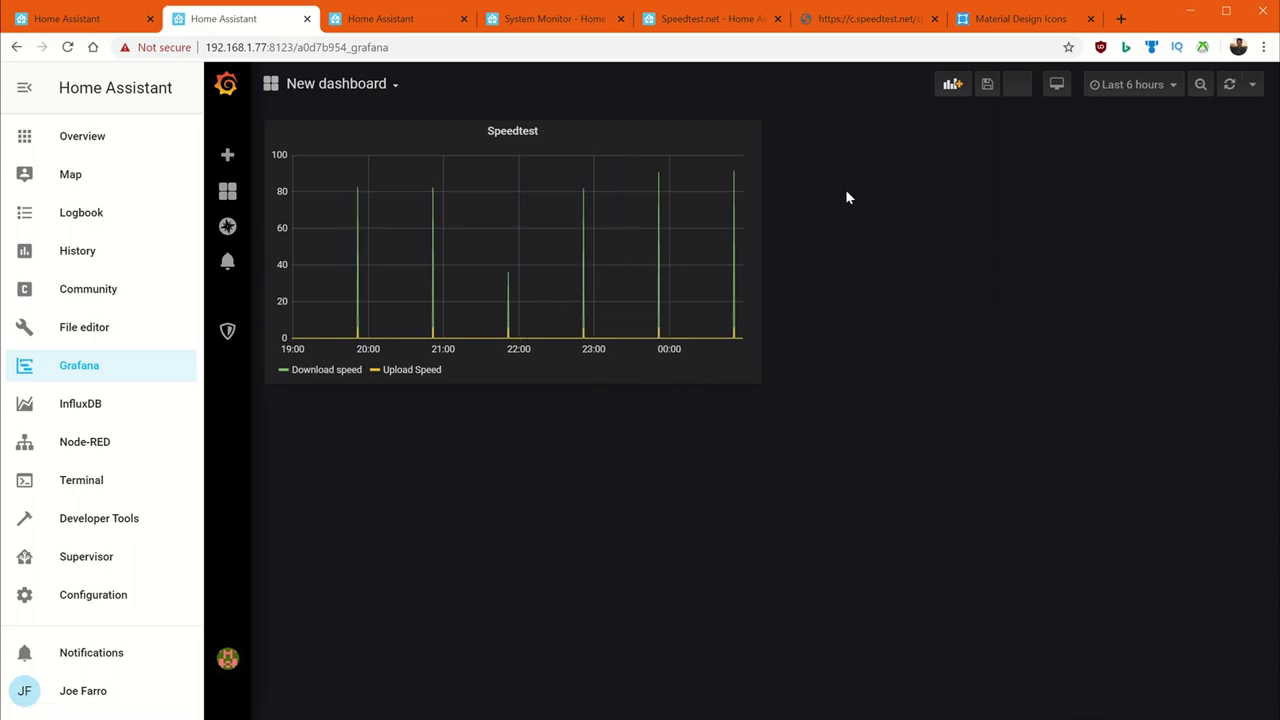
Add a panel with a query filtered to entity_id = processor_use, using % as the measurement.
click(952, 84)
click(441, 245)
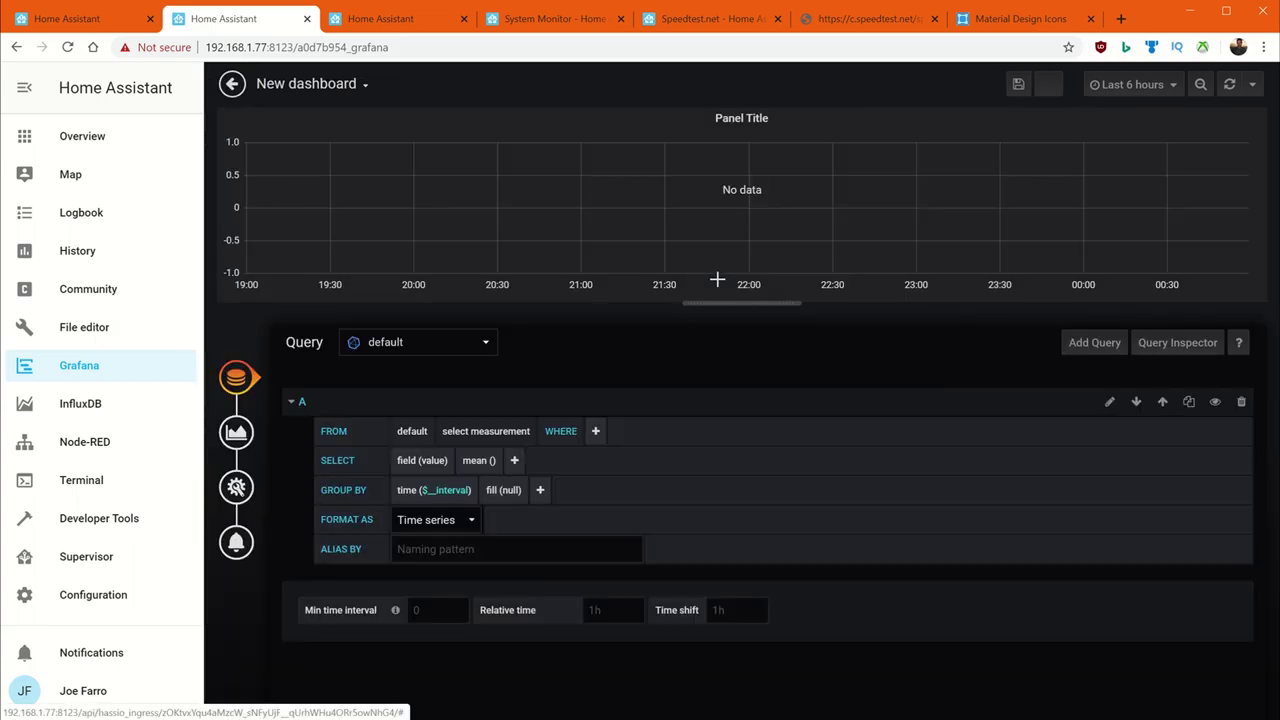
click(597, 430)
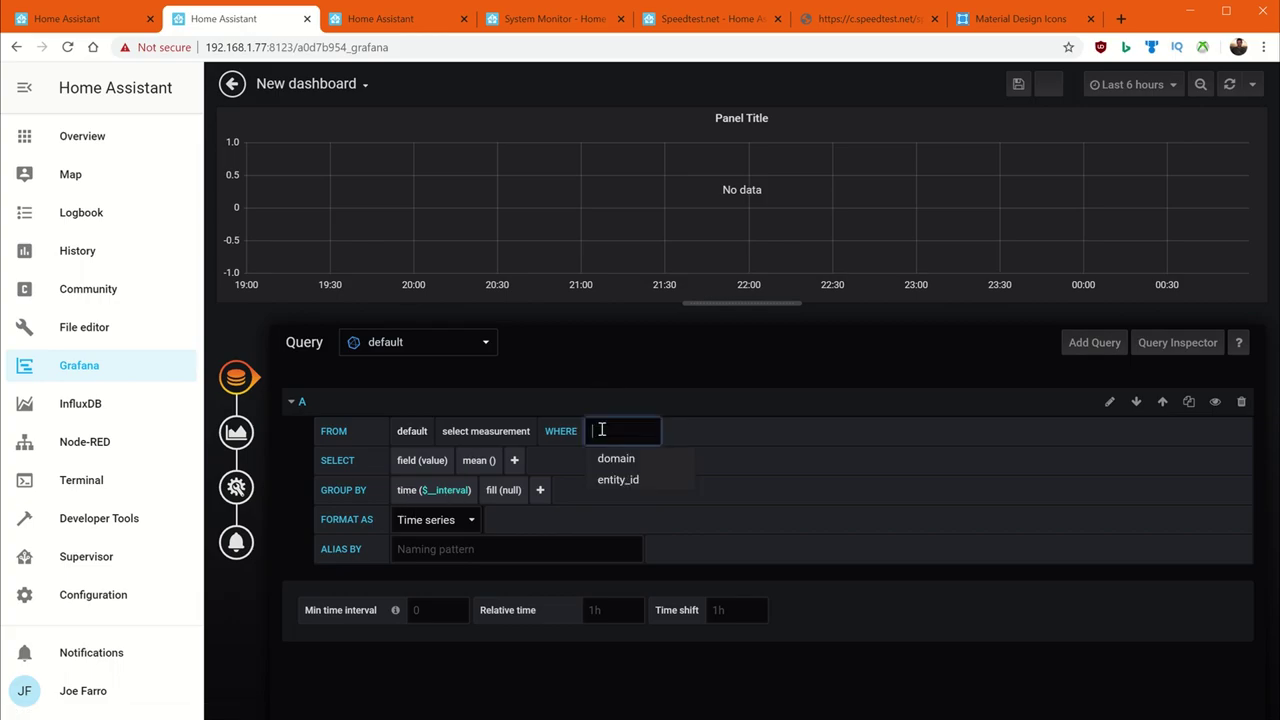
click(626, 478)
click(705, 433)
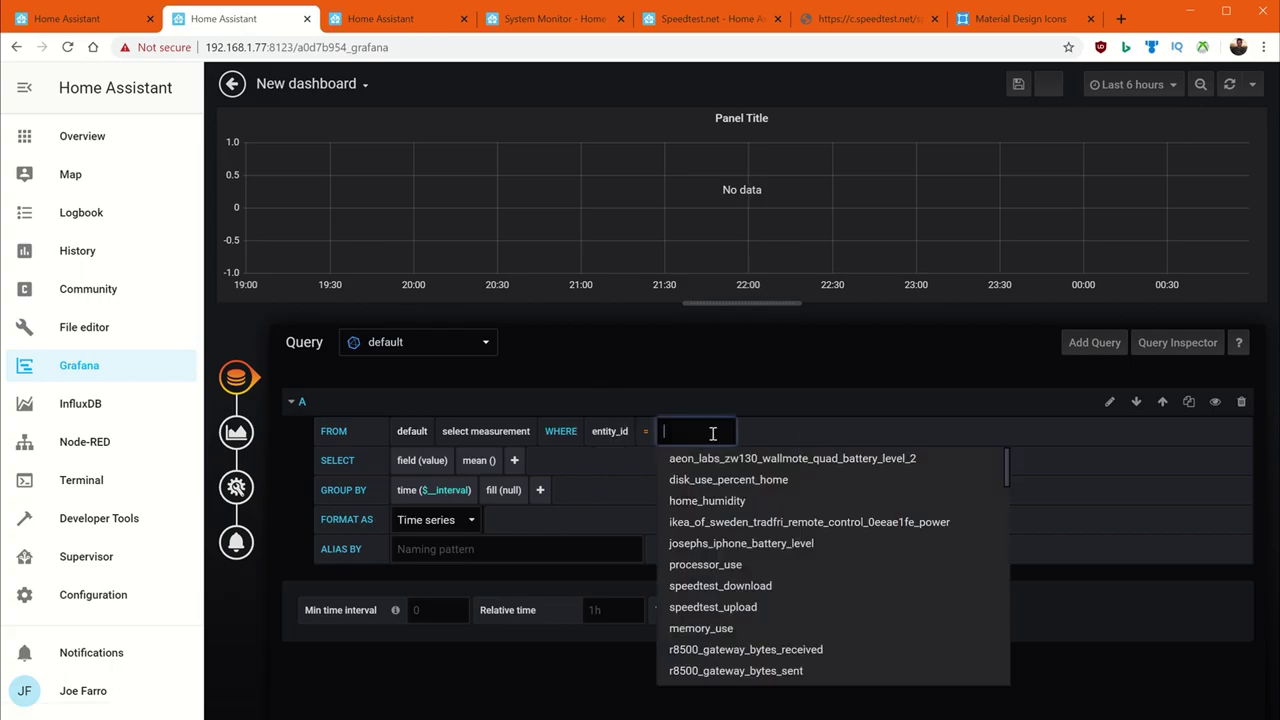
text(pro)
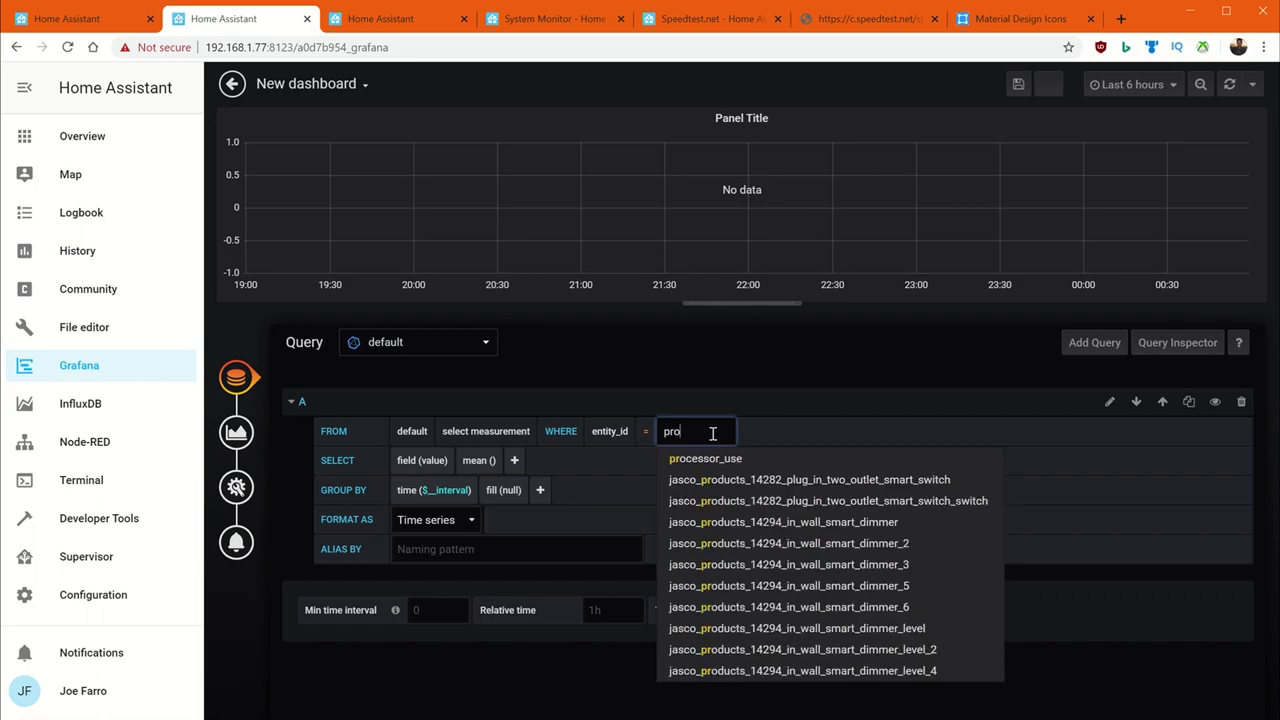
click(738, 459)
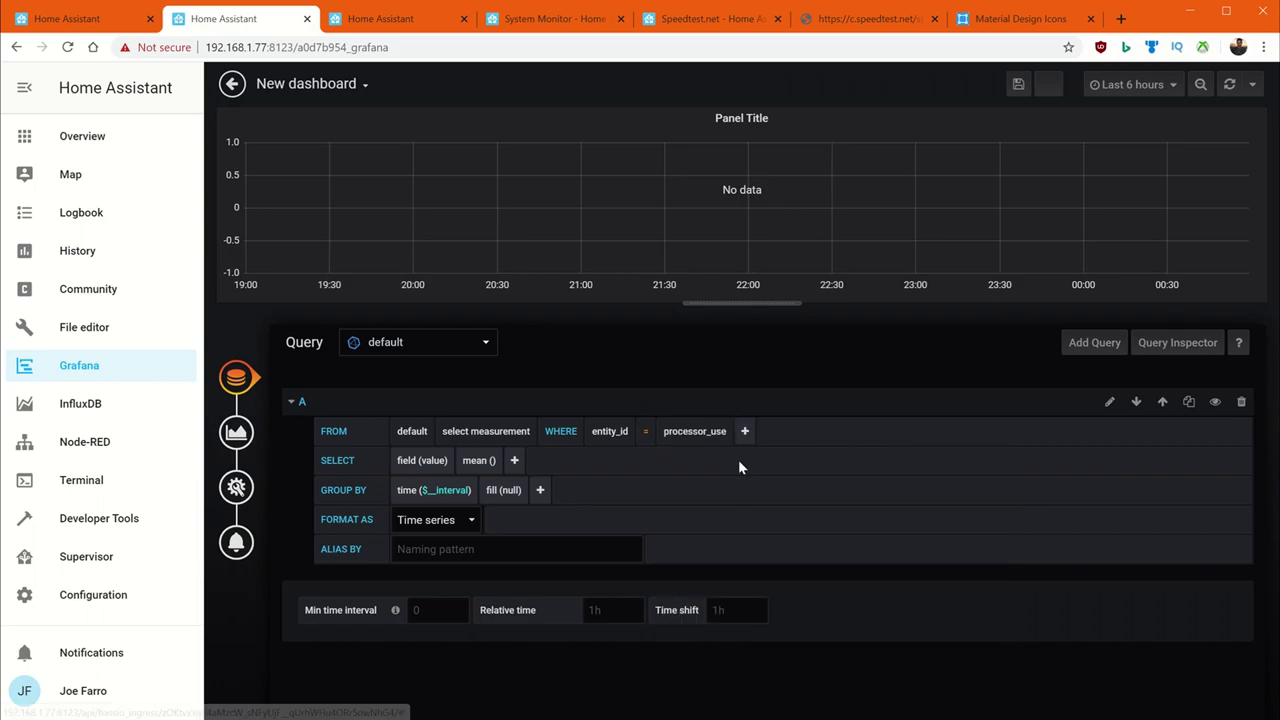
click(451, 459)
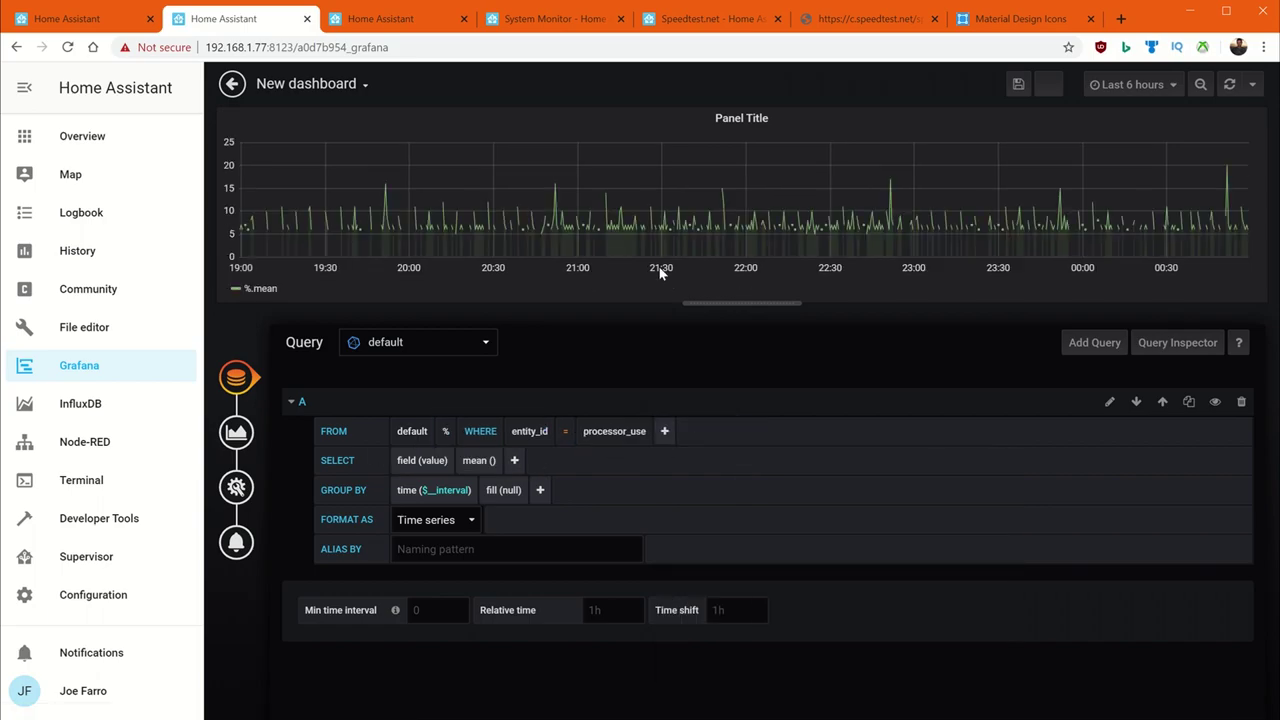
Set the processor query's fill option to none and its alias to "Processor Usage %".
click(512, 490)
click(549, 514)
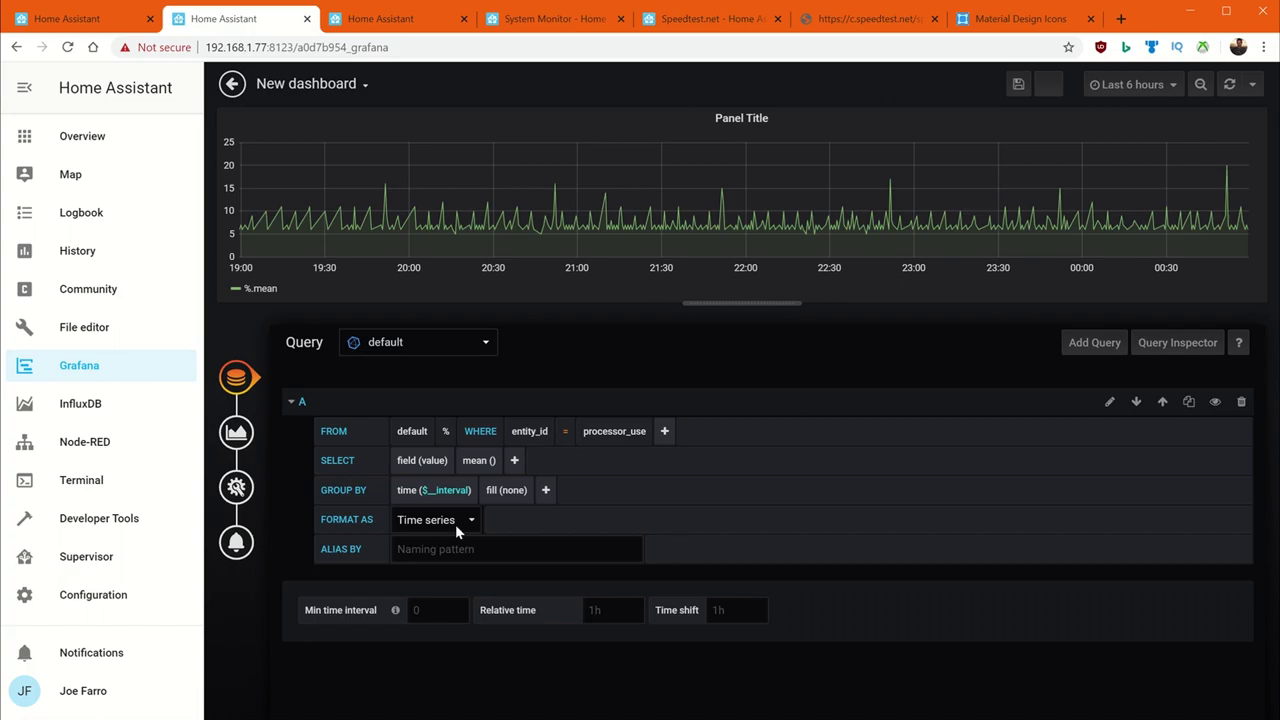
click(478, 543)
text(Proc)
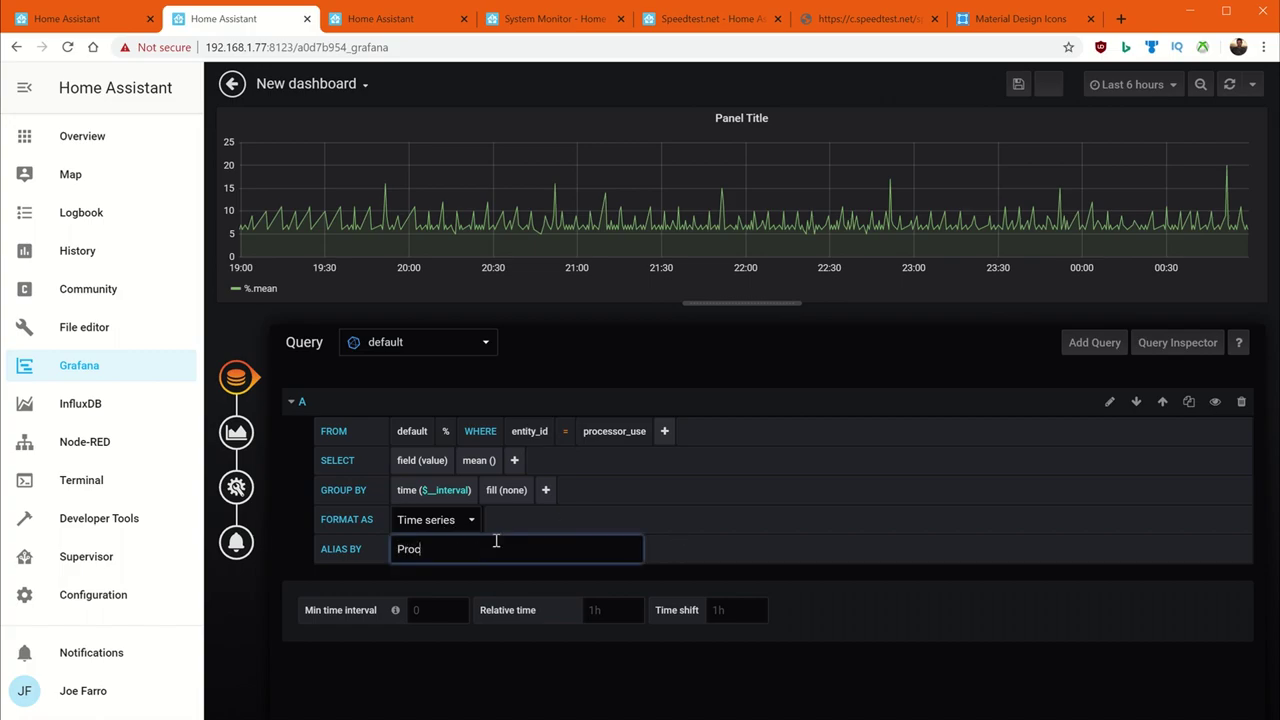
text(essor)
text( Usage $)
key(BackSpace)
text(#)
key(BackSpace)
text(%)
click(659, 511)
Title the panel "Processor" and place it beside the Speedtest panel on the dashboard.
click(236, 487)
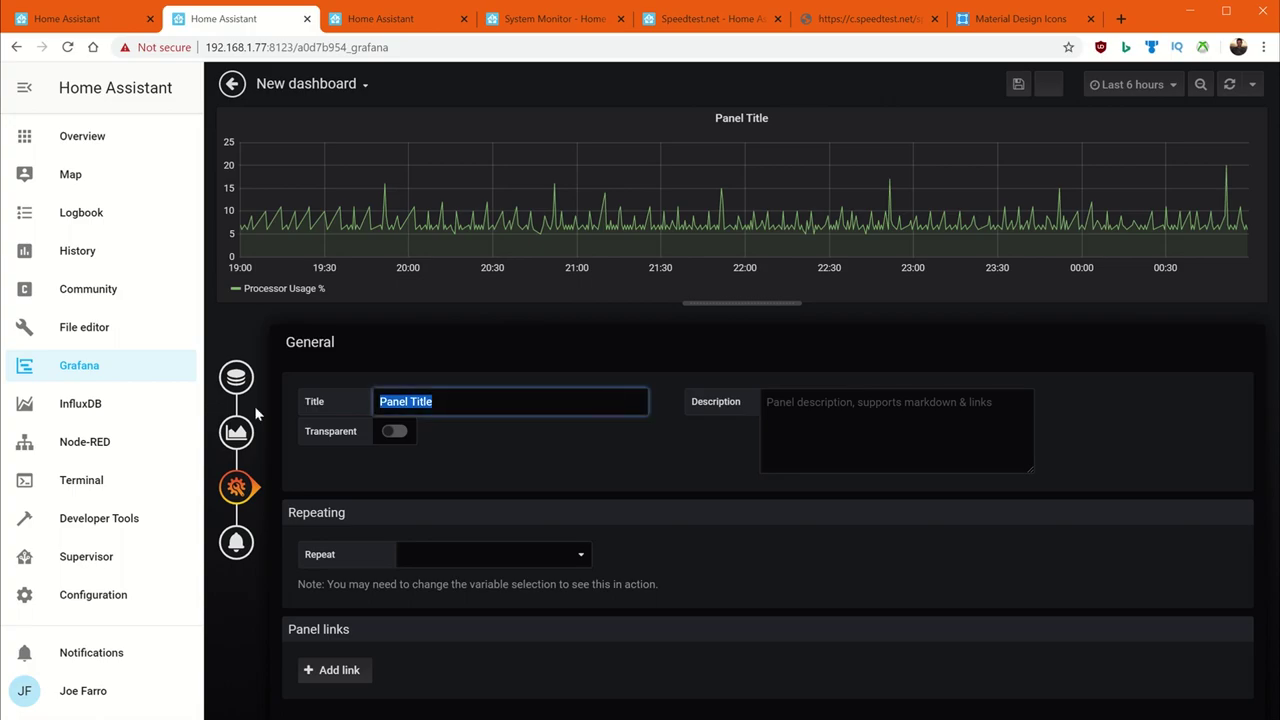
text(Processor)
click(232, 84)
drag(557, 129, 1083, 120)
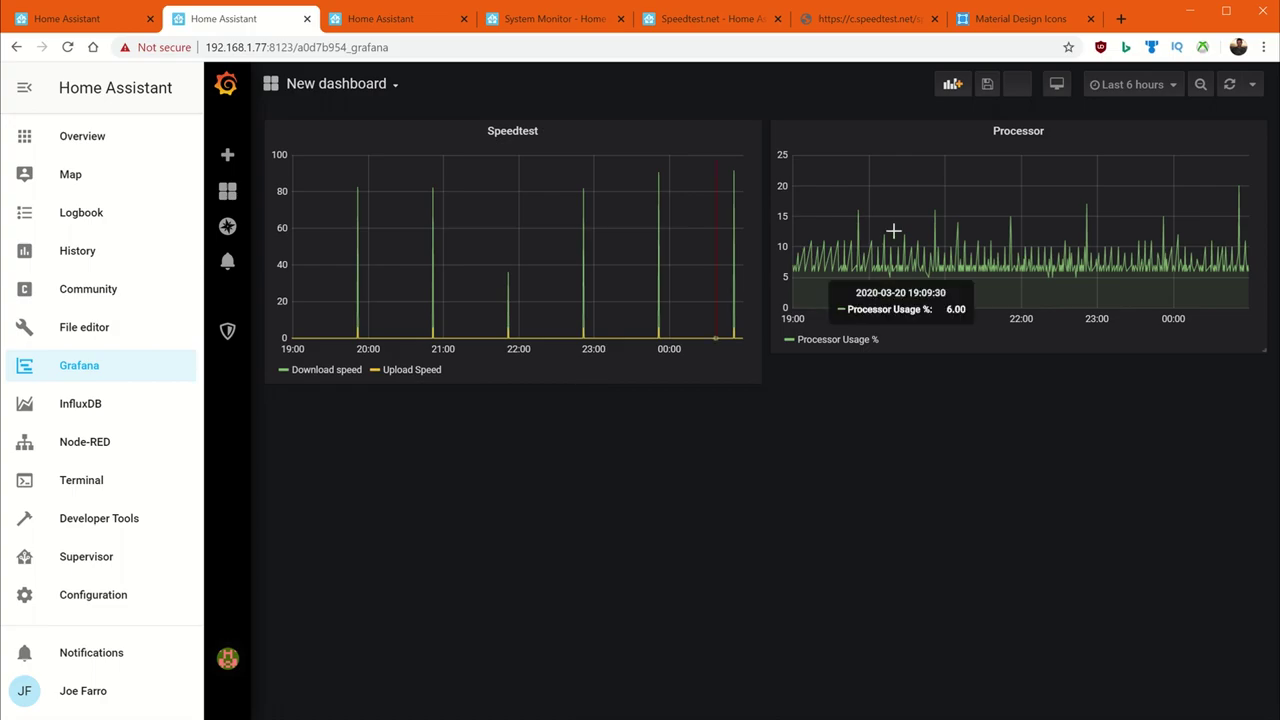
Add a panel with a query filtered to entity_id = memory_use, using MiB as the measurement.
click(952, 84)
click(440, 234)
click(595, 431)
click(618, 479)
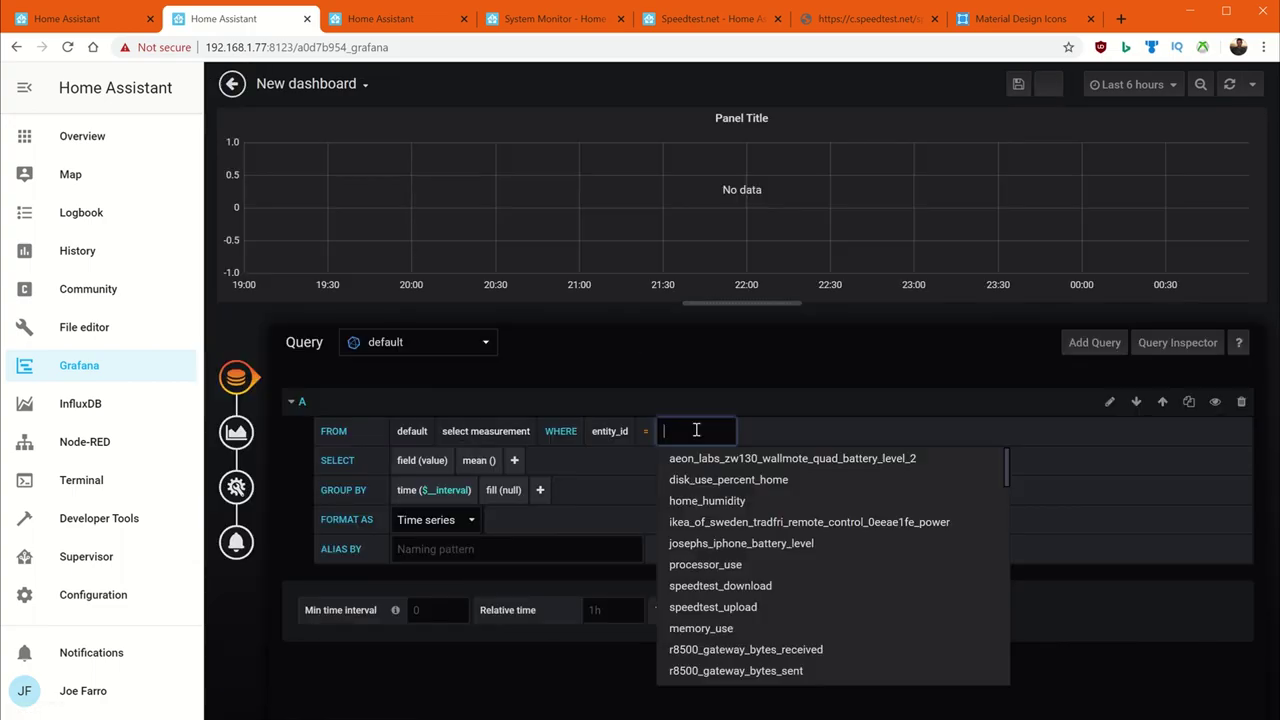
click(700, 626)
click(486, 431)
click(465, 458)
Give the memory query the alias "Memory Usage", trying 0 as its fill option before setting it to none.
click(507, 490)
click(524, 550)
click(463, 549)
text(Memory Usage)
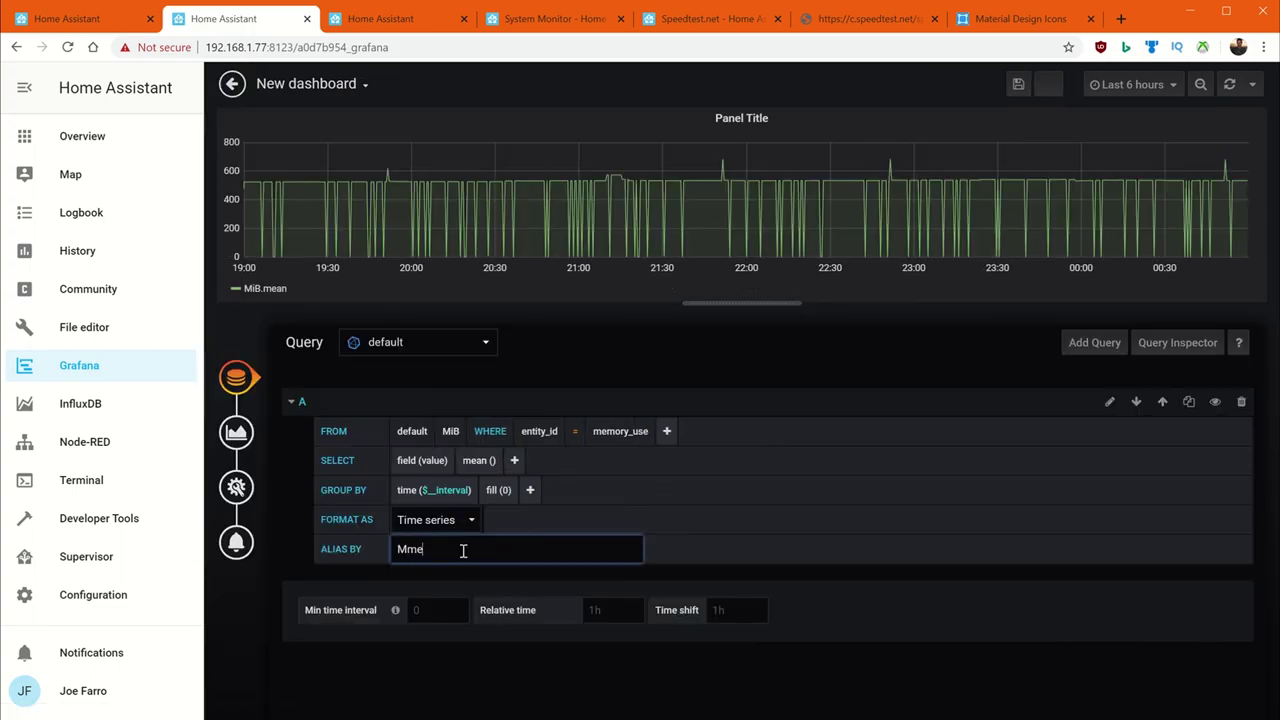
click(507, 490)
click(523, 509)
Title the memory panel "Memory Usage".
click(248, 487)
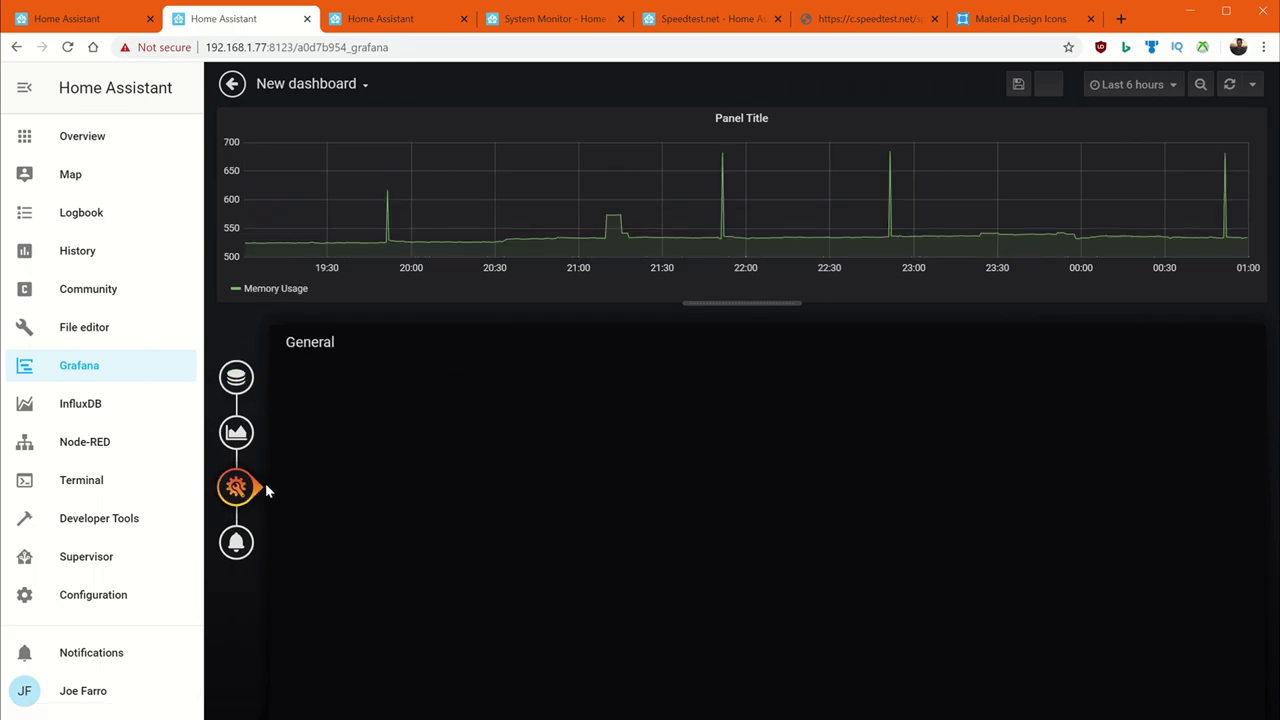
triple_click(510, 401)
text(Memory Usage)
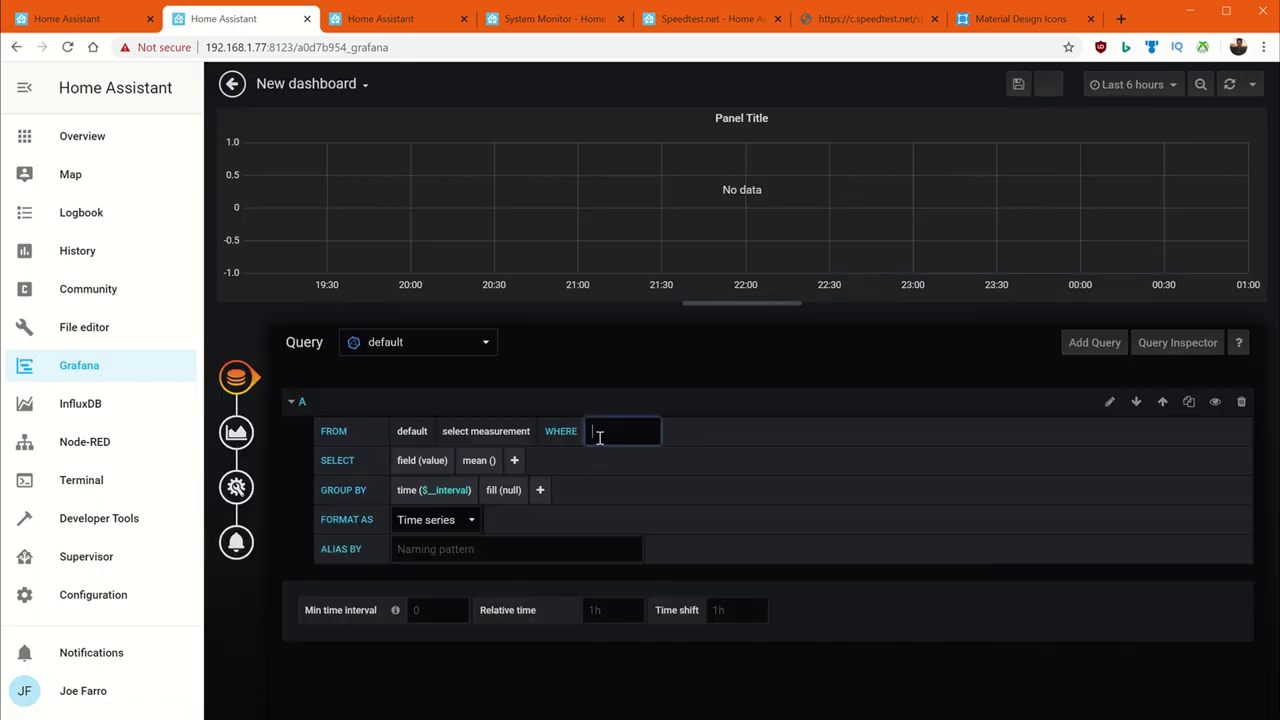
Add a panel with a query filtered to entity_id = disk_use_percent_home, using % as the measurement.
click(694, 431)
text(Disk)
click(728, 458)
click(486, 431)
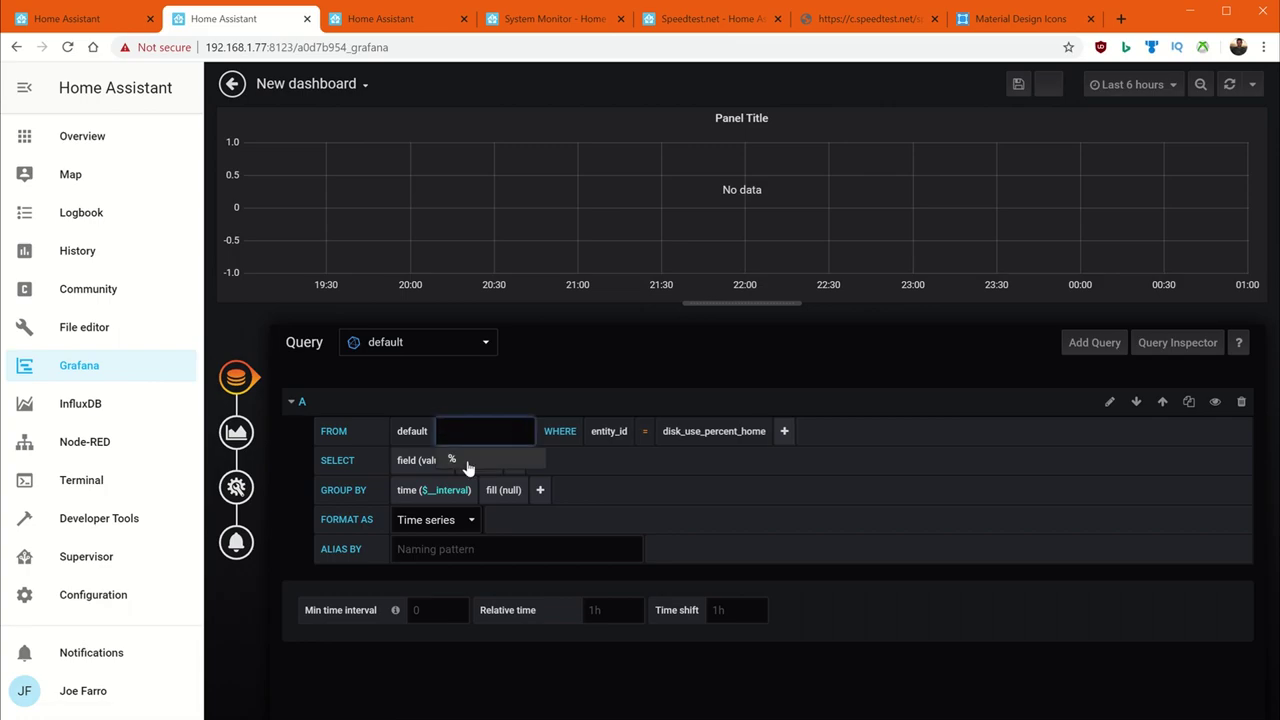
click(466, 463)
Set the disk query's fill option to none and its alias to "Disk Usage".
click(507, 490)
click(523, 509)
click(519, 550)
text(Disk Usage)
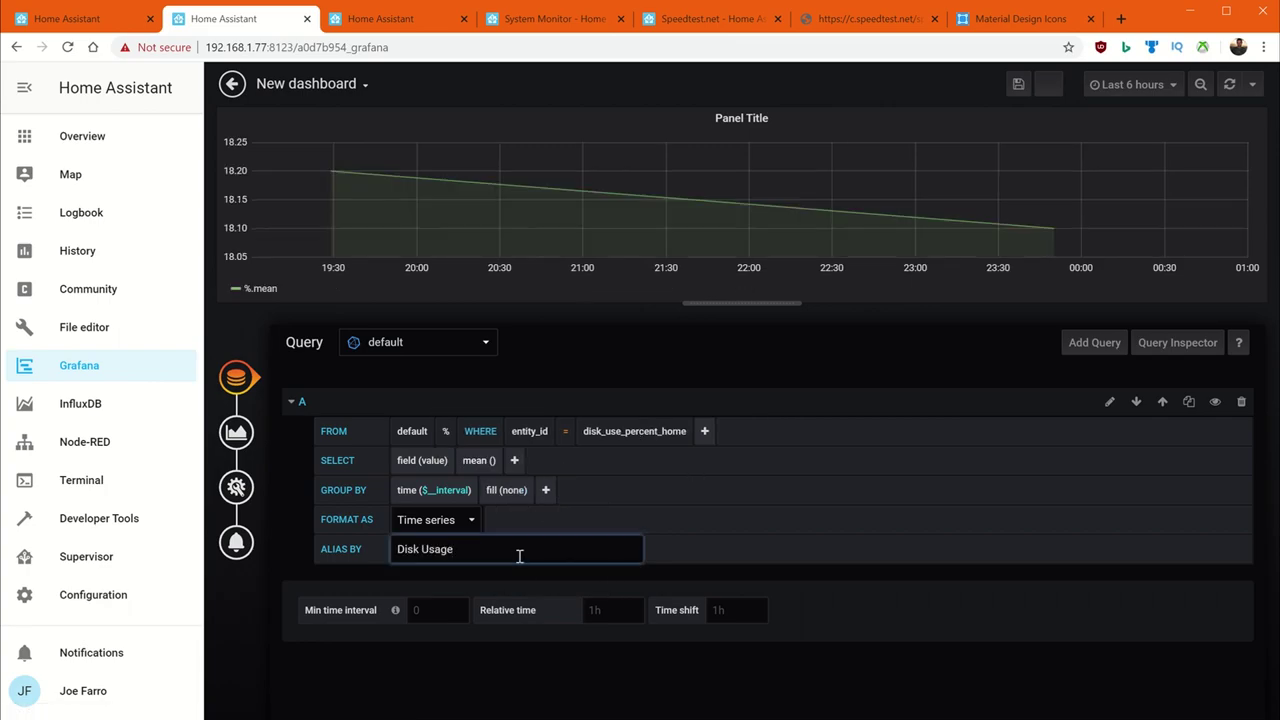
Title the panel "Disk Usage", return to the dashboard and move the lowest panel up into the second column.
click(236, 487)
text(Disk Usage)
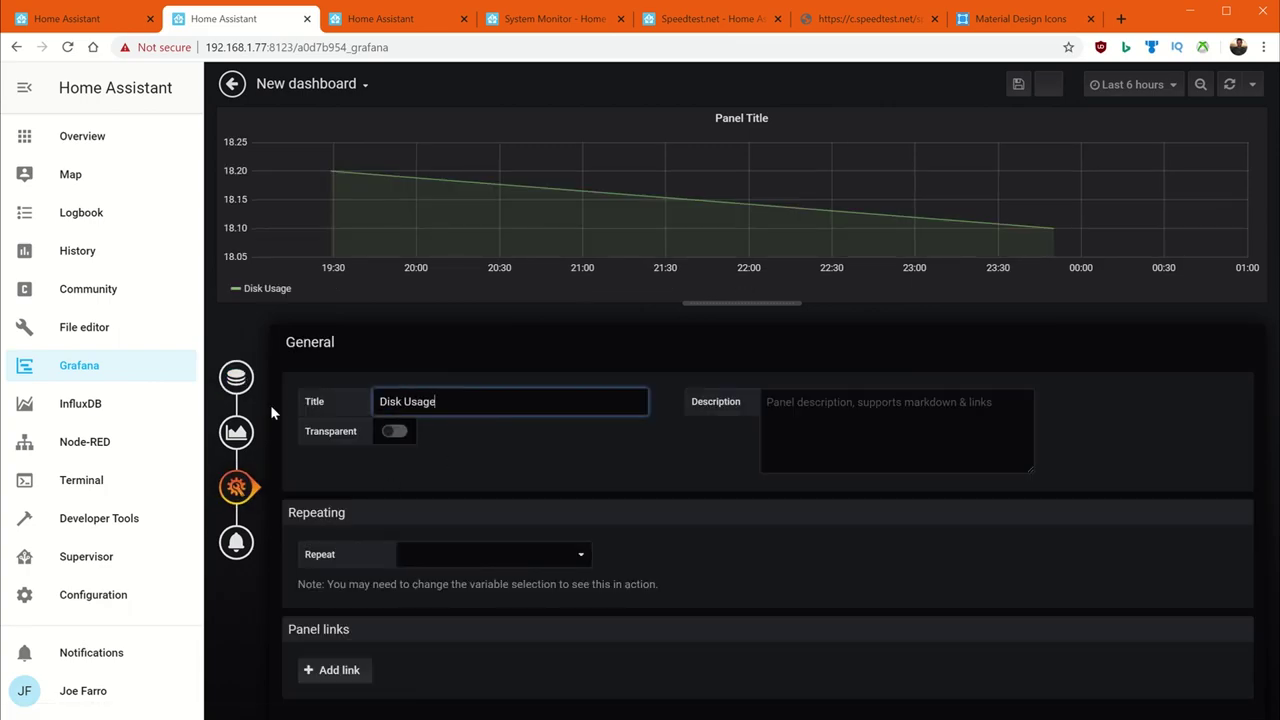
key(Escape)
drag(612, 651, 1110, 380)
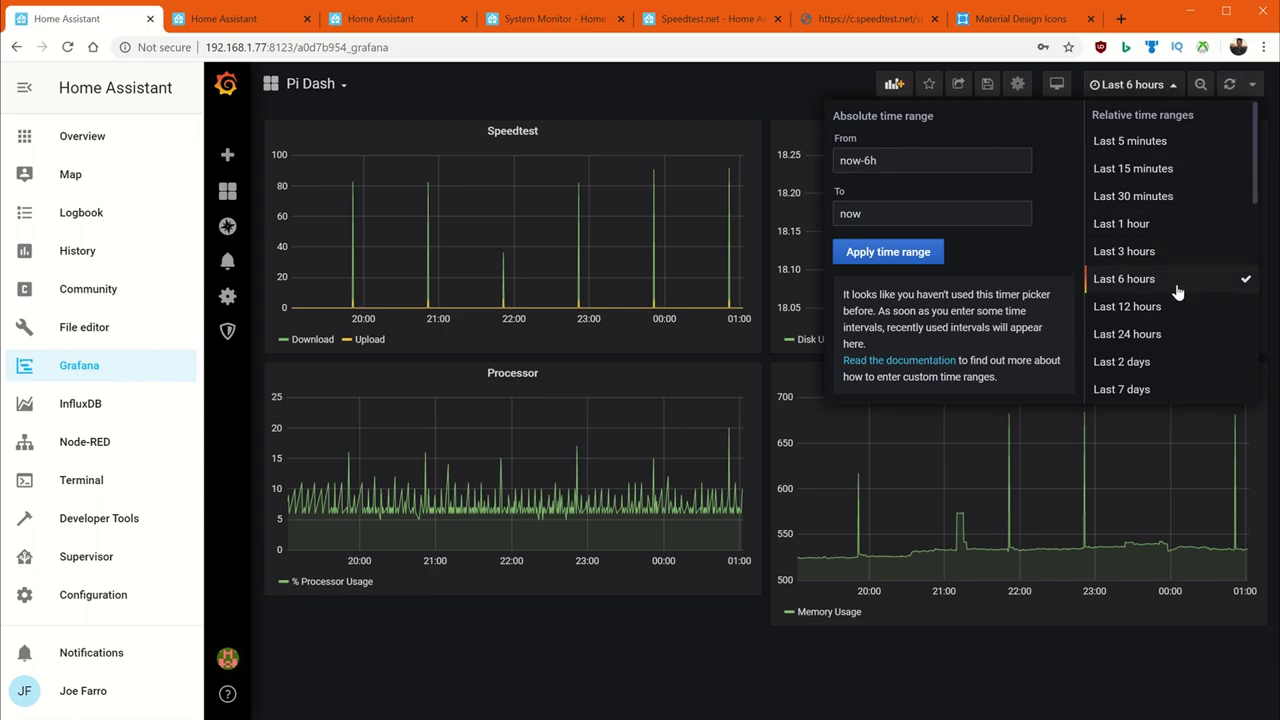
Set the Pi Dash dashboard's time range to Last 24 hours.
click(1171, 335)
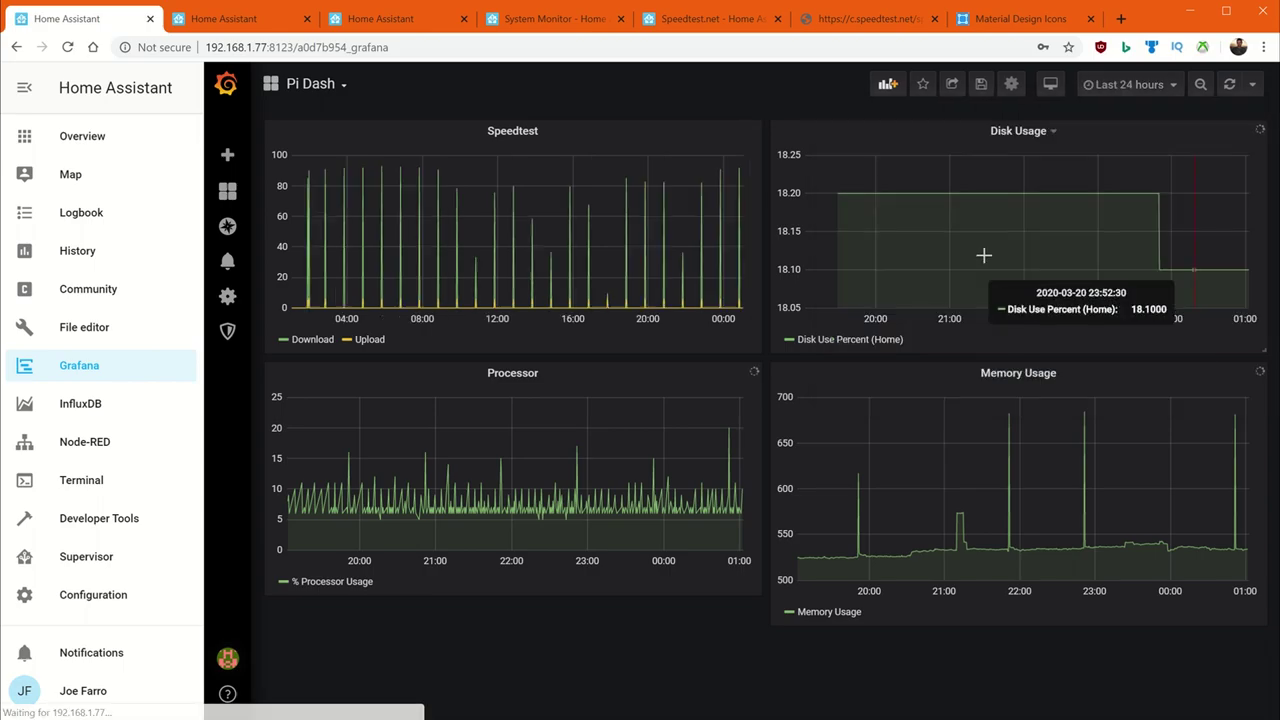